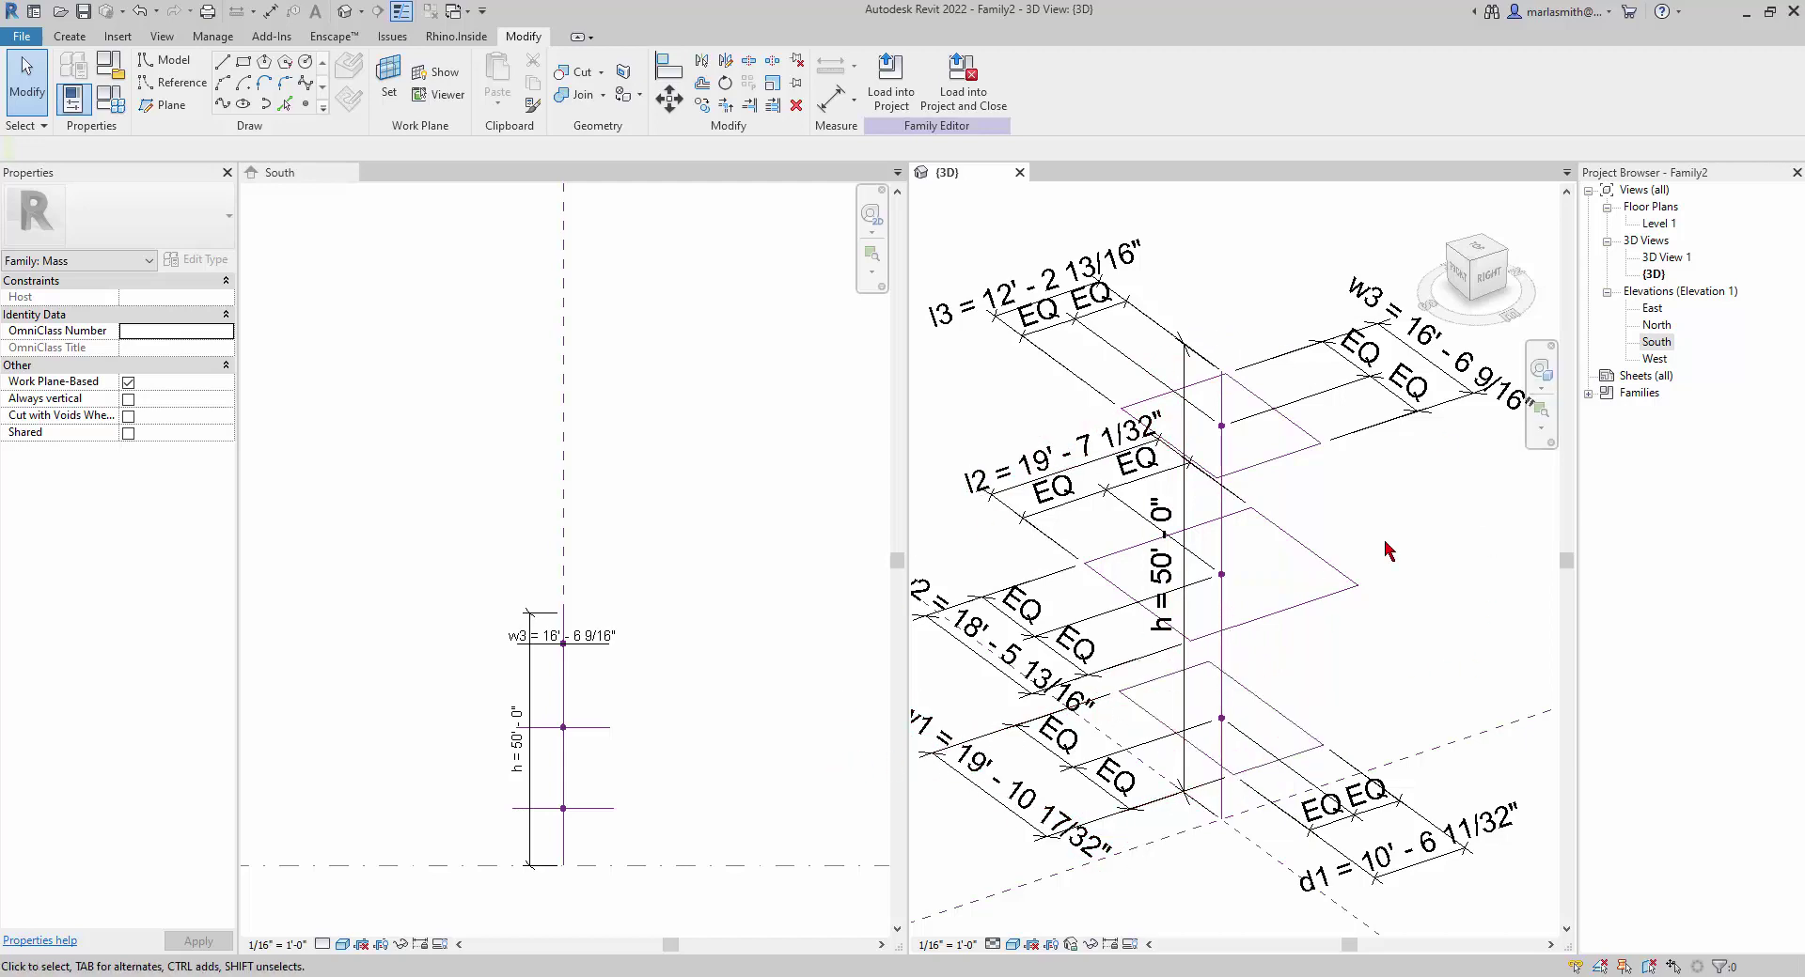
# - Set the 3D view's scale to 1/8" = 1'-0"
pyautogui.scroll(-1, 1312, 545)
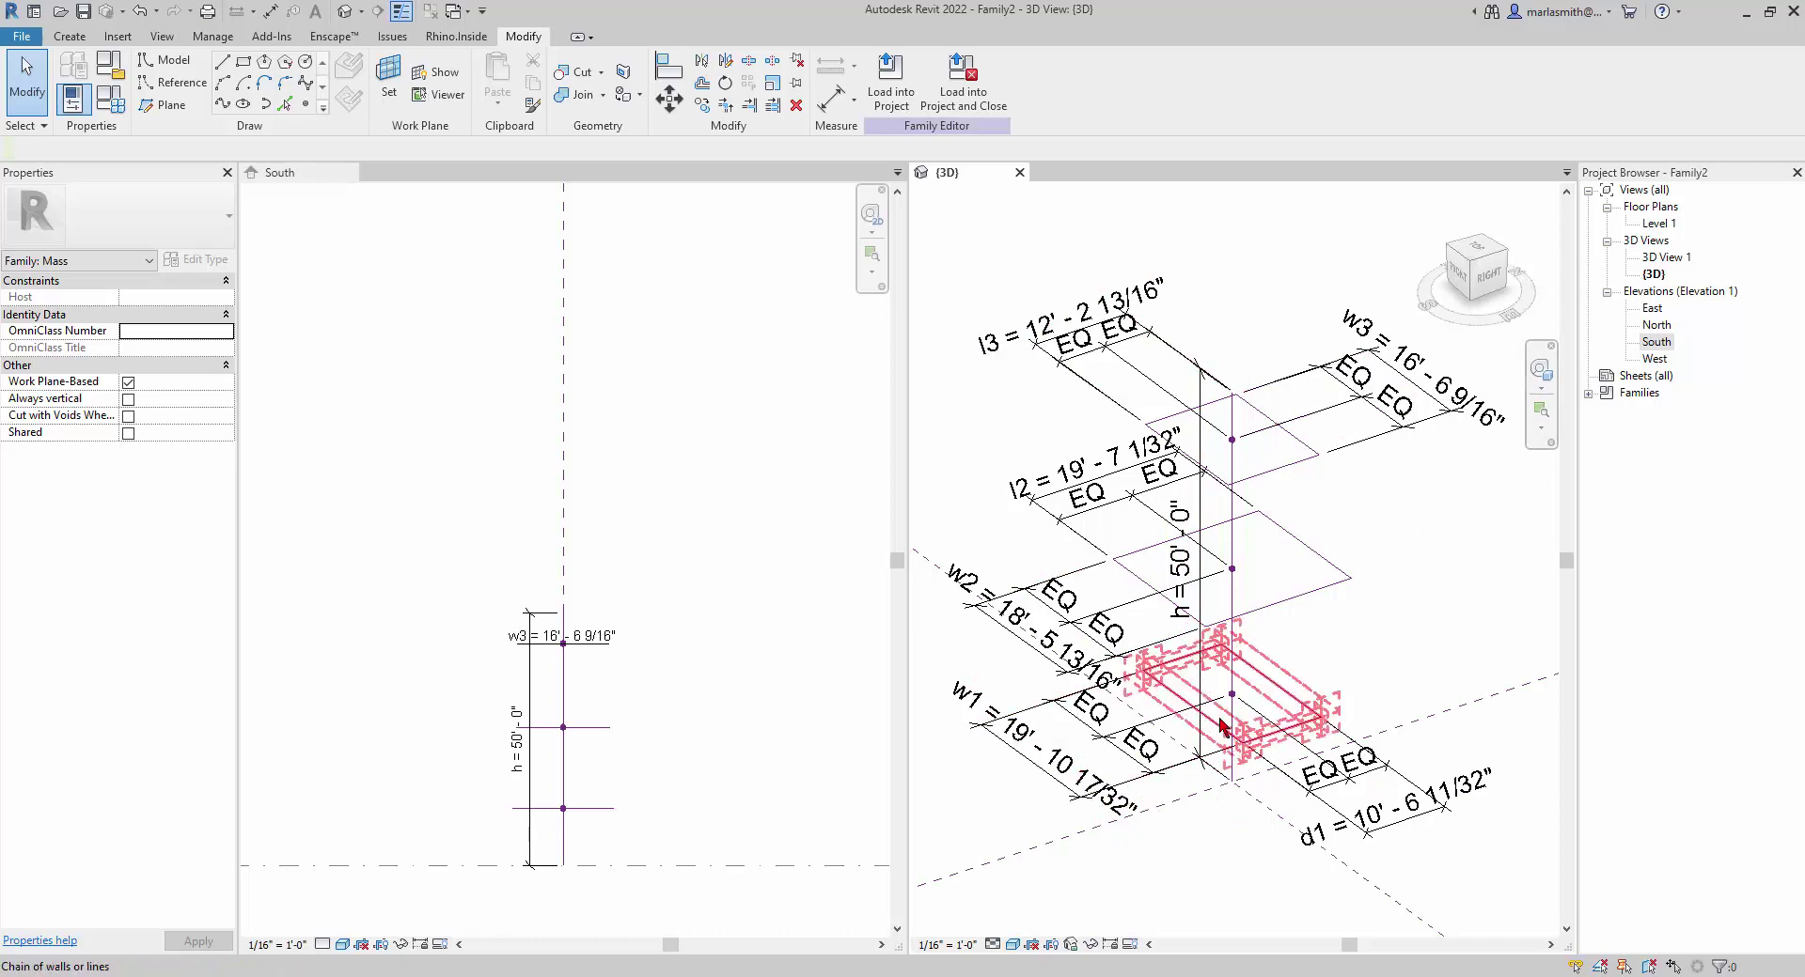
pyautogui.click(941, 946)
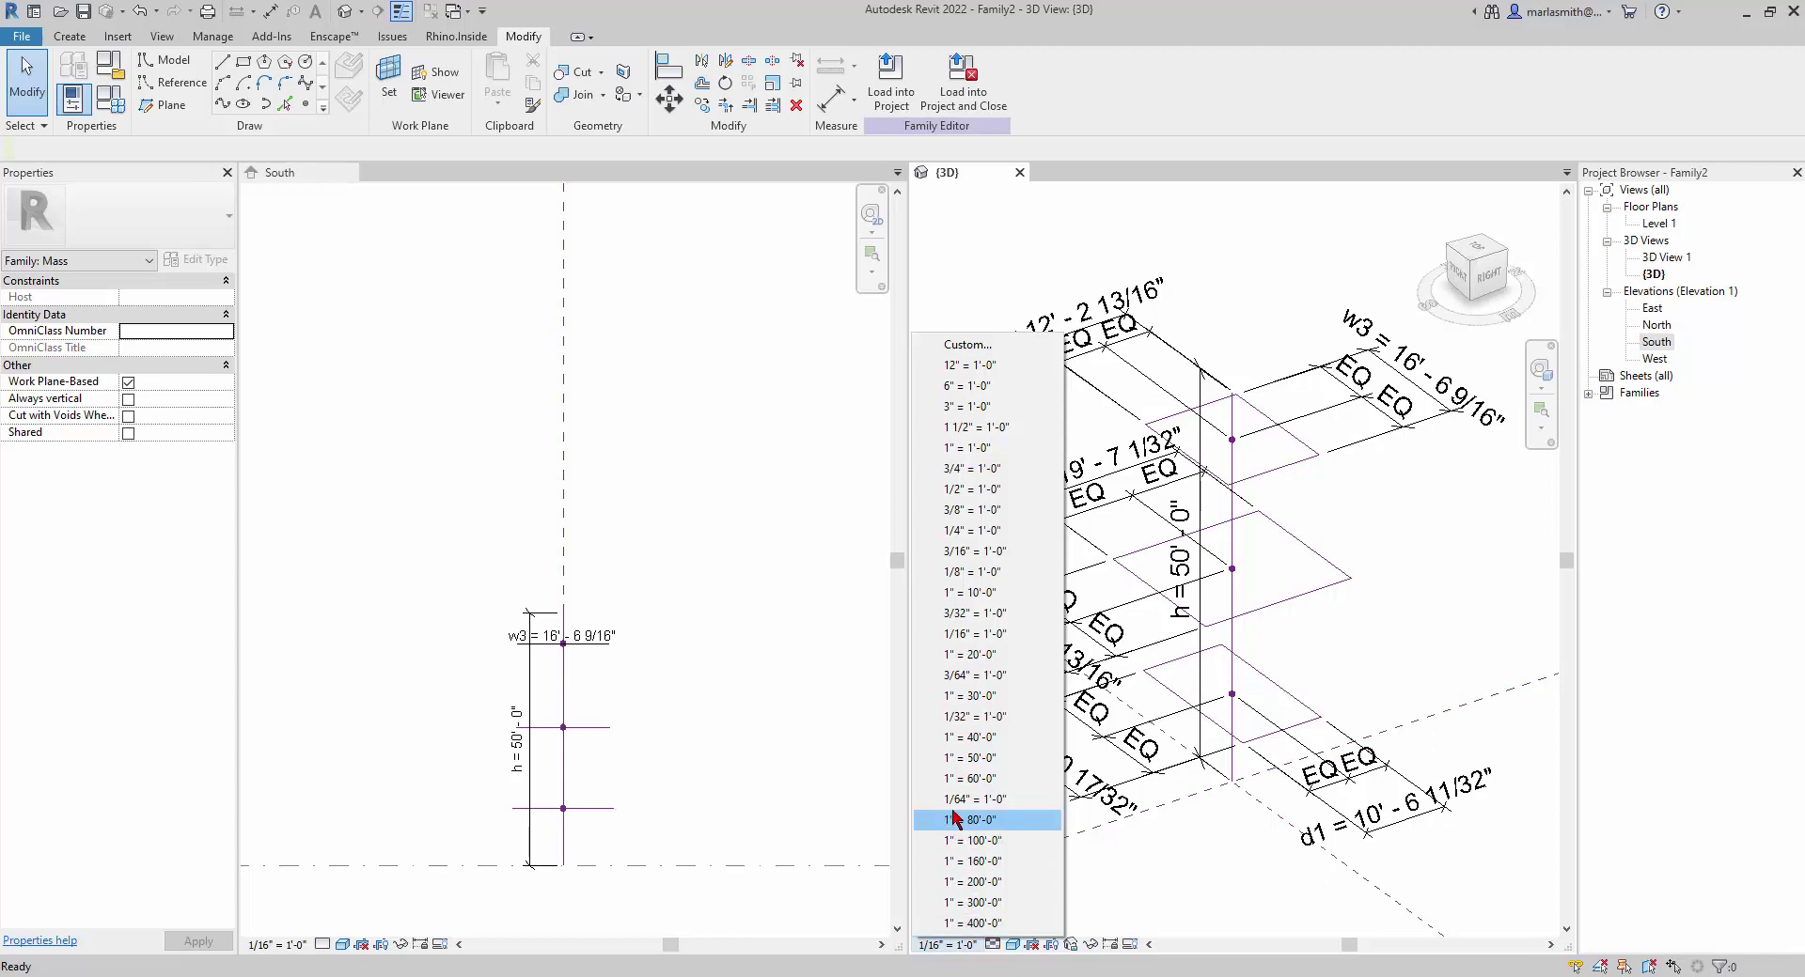
pyautogui.click(974, 576)
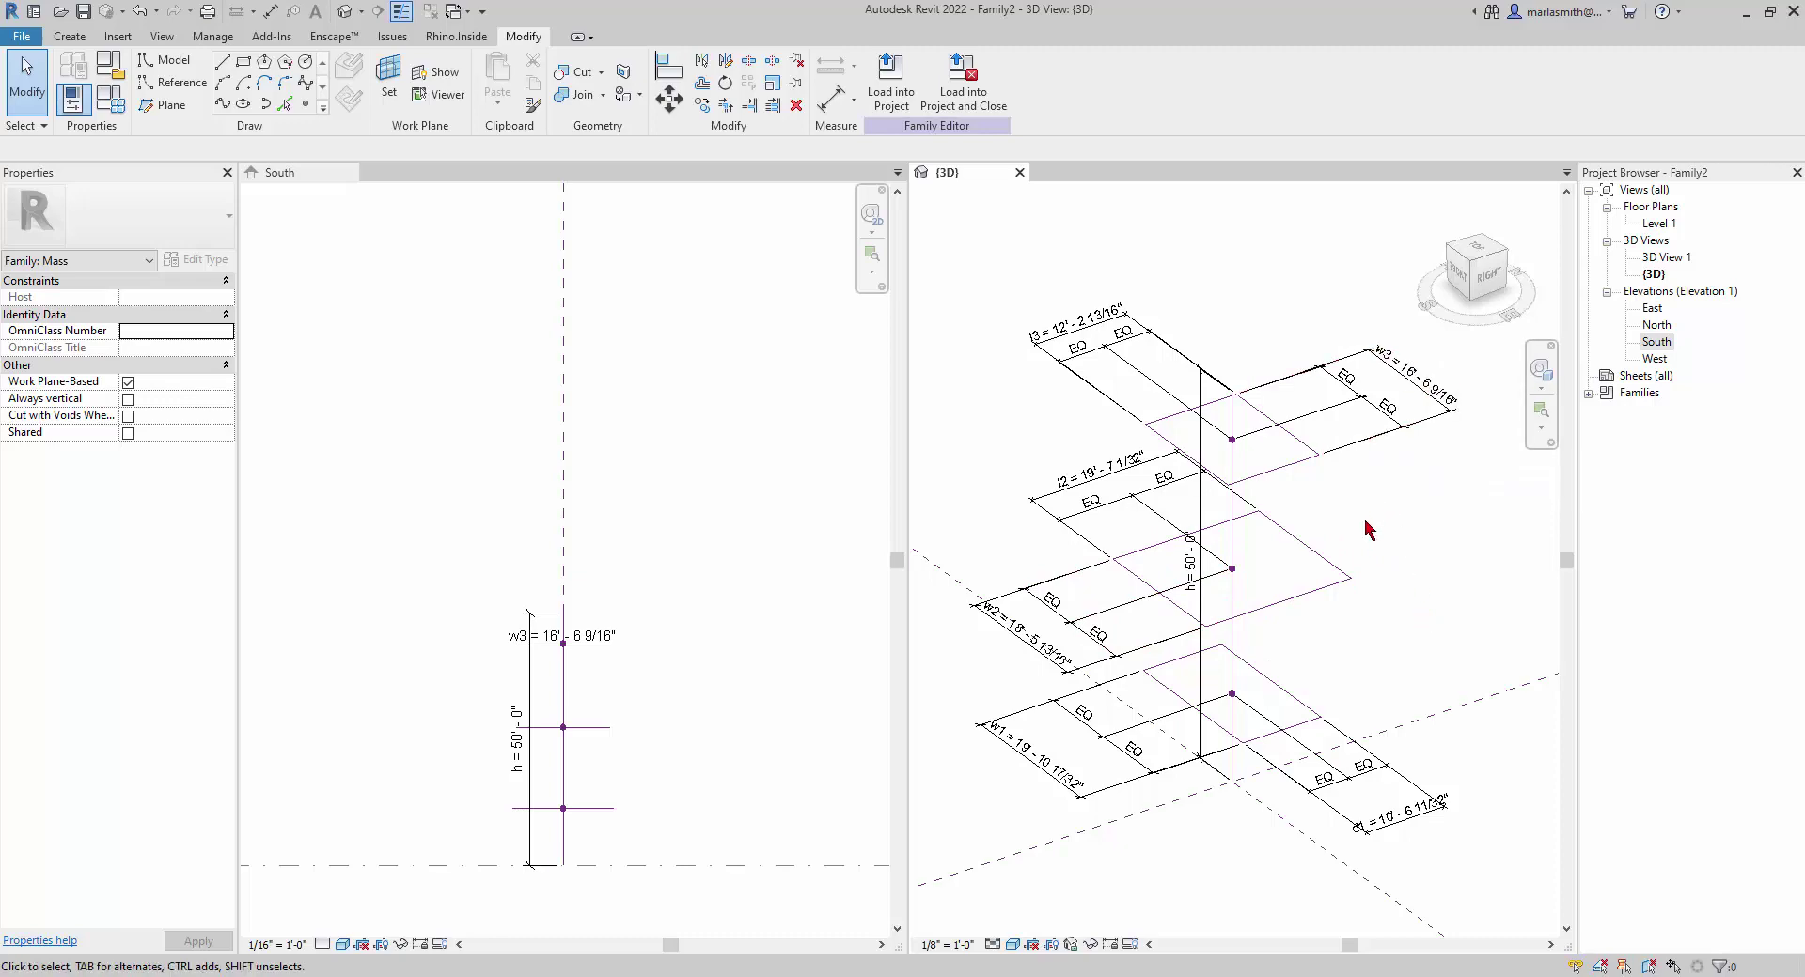
# - Change the colour of the Diagonal linear dimension style to light gray, RGB 192-192-192
pyautogui.click(1071, 388)
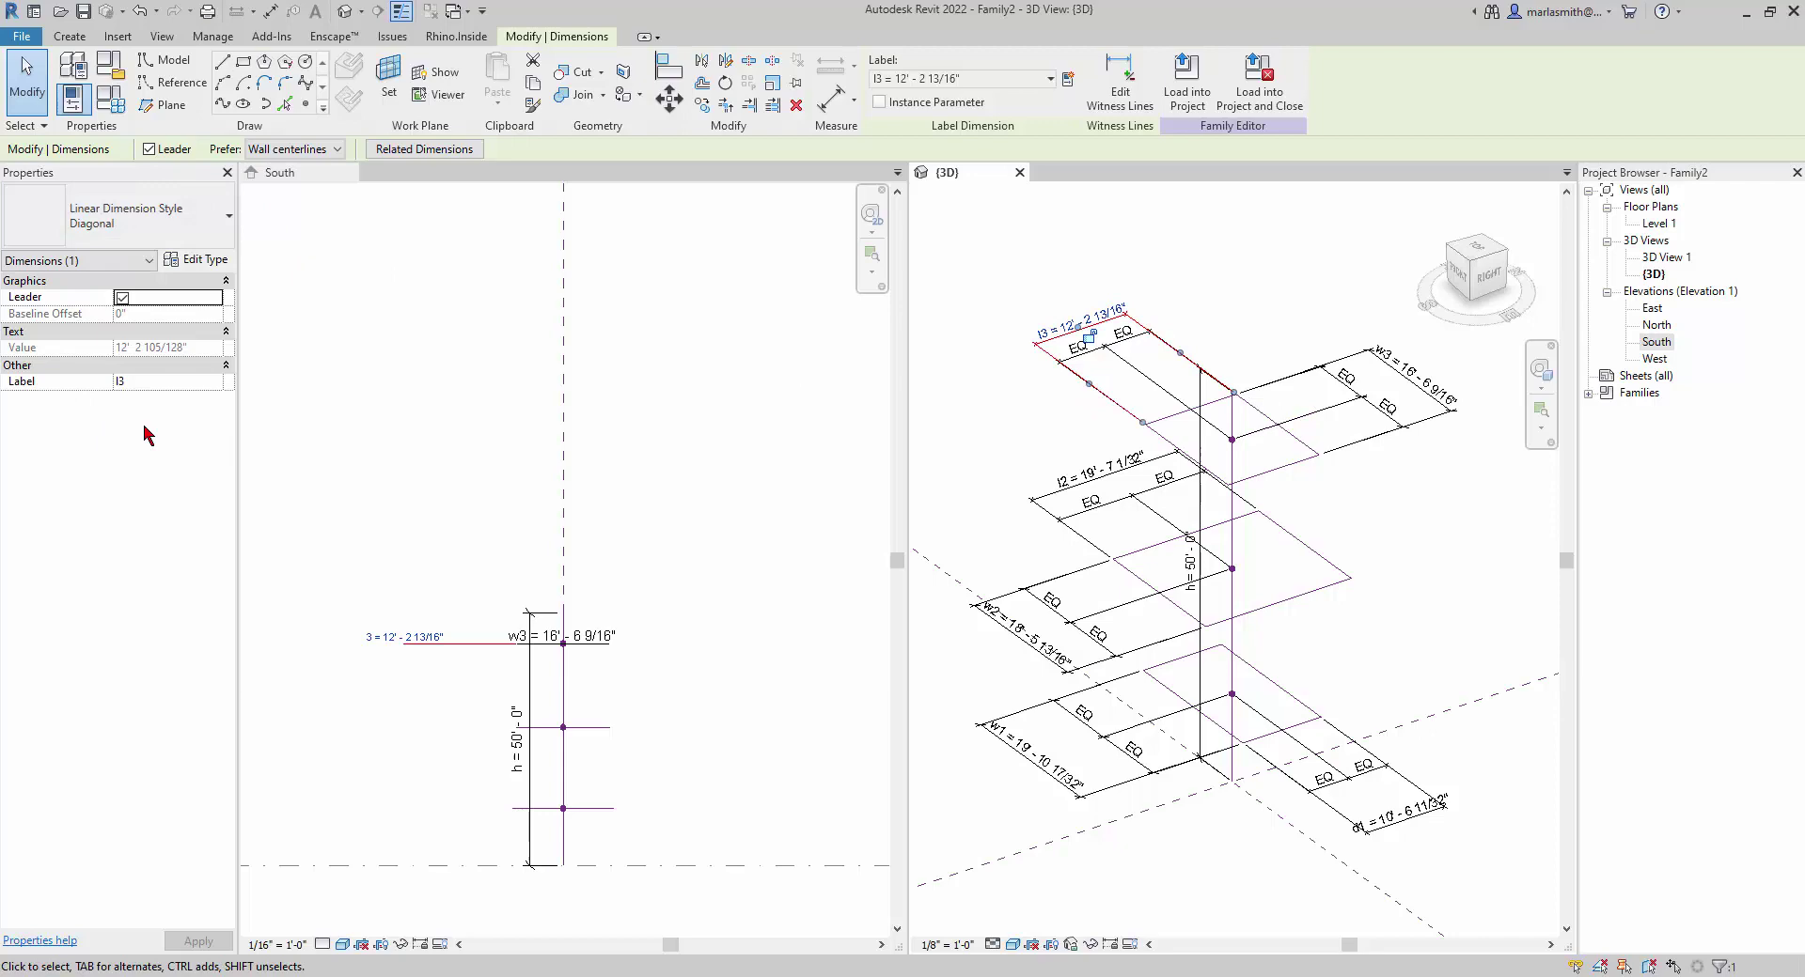
pyautogui.click(208, 266)
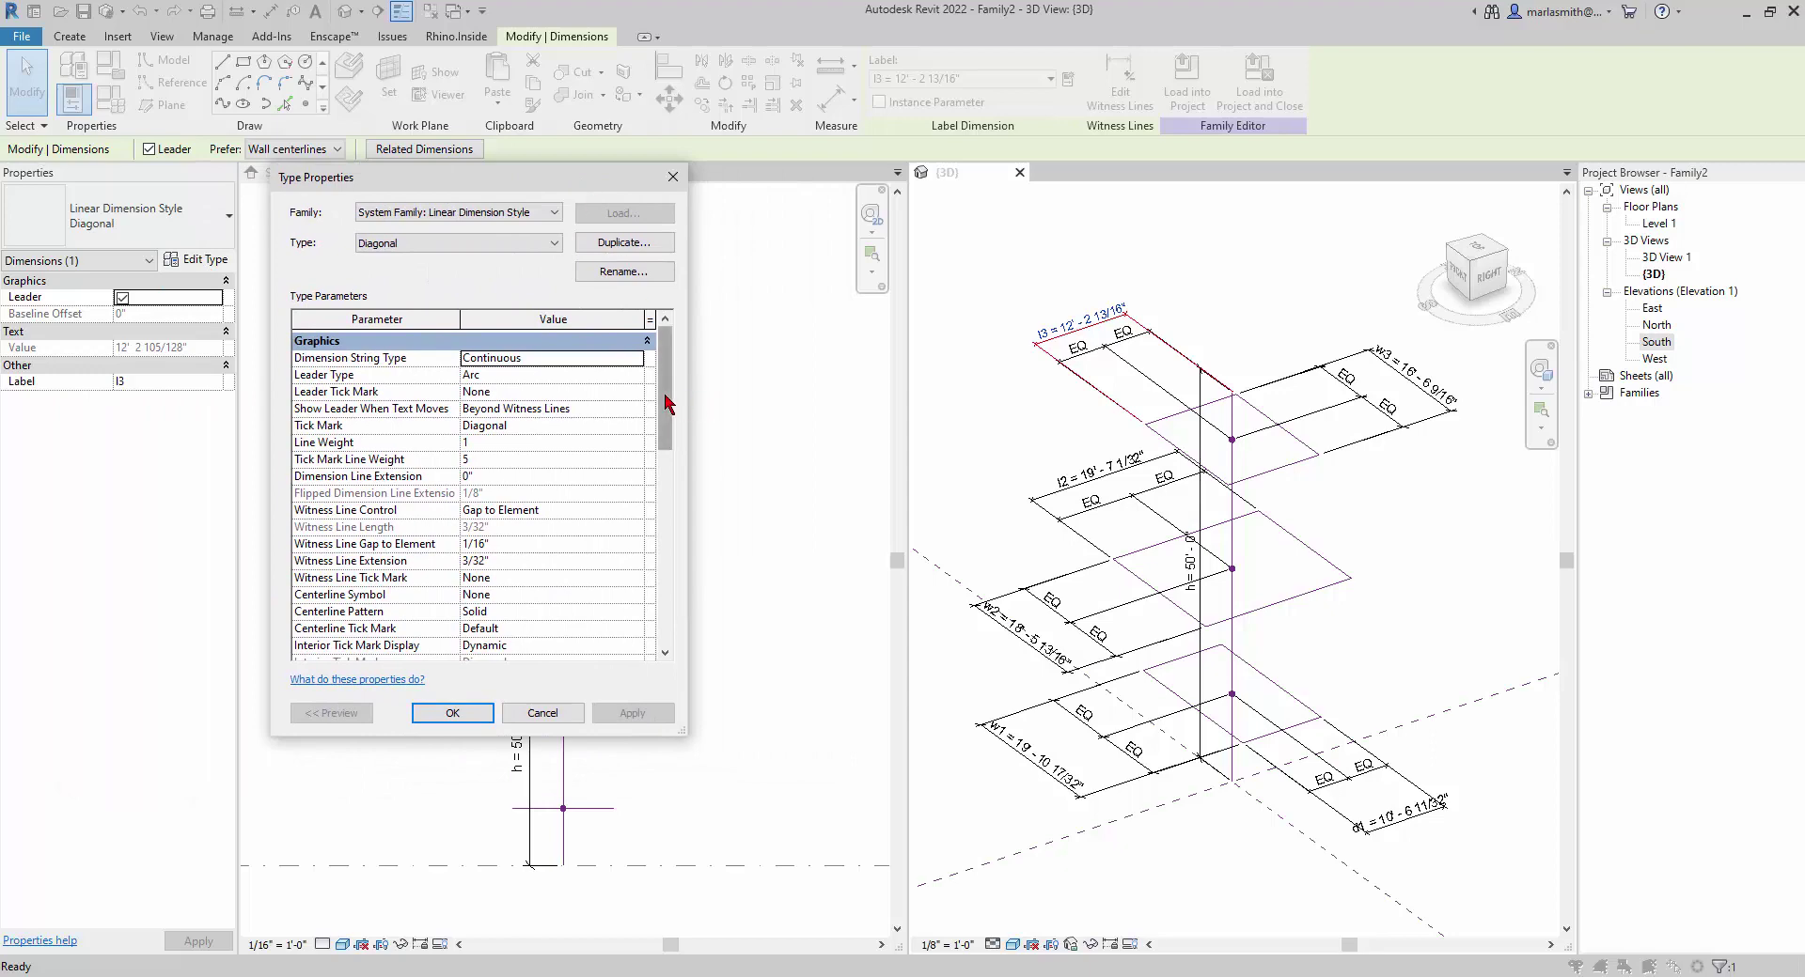
pyautogui.moveTo(665, 414); pyautogui.dragTo(662, 551)
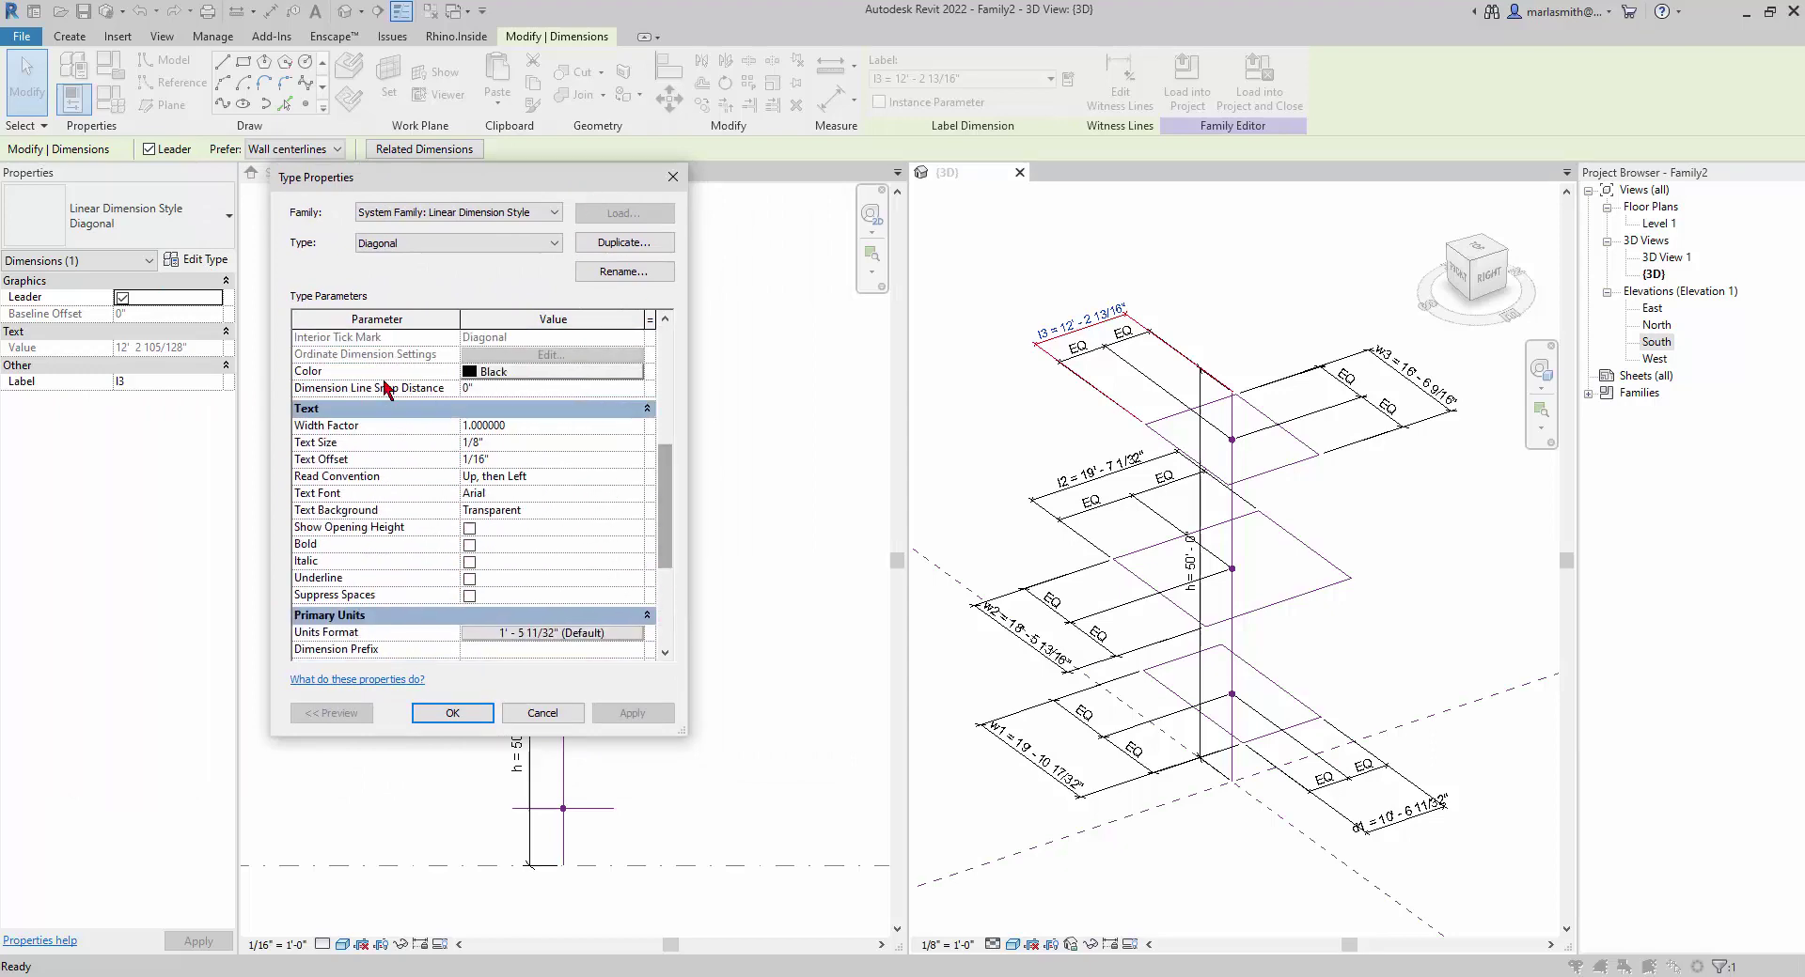
pyautogui.click(548, 380)
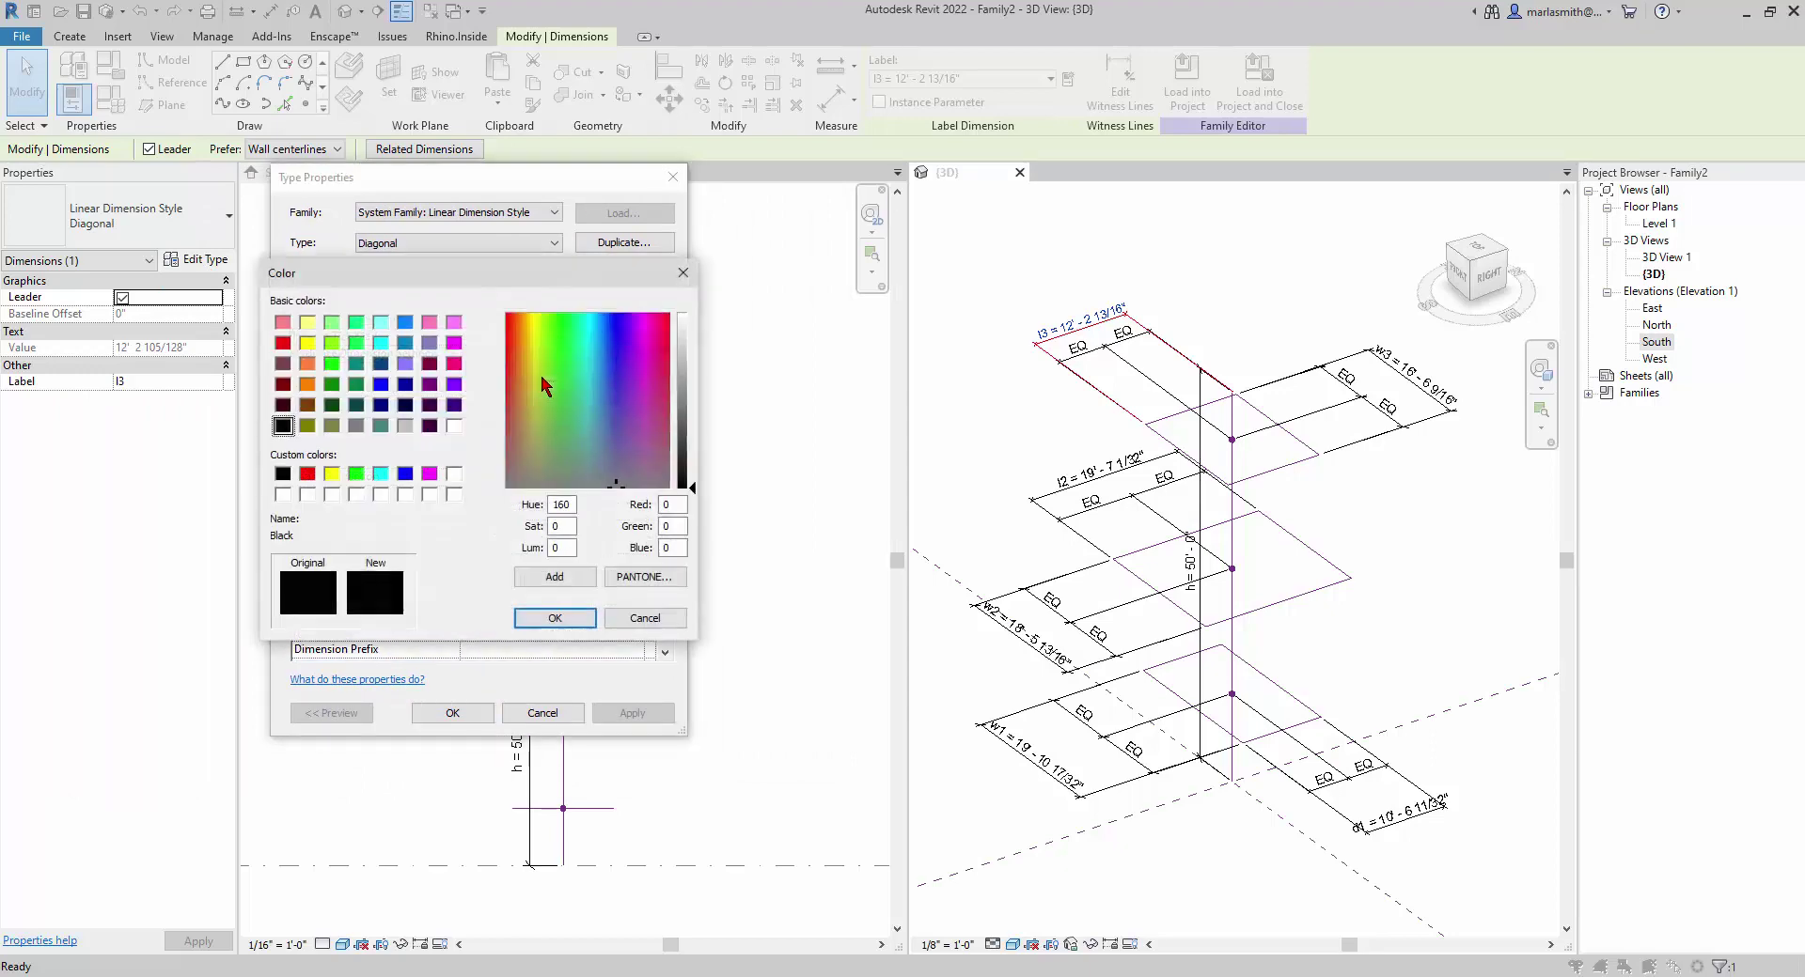
pyautogui.click(405, 426)
pyautogui.click(551, 620)
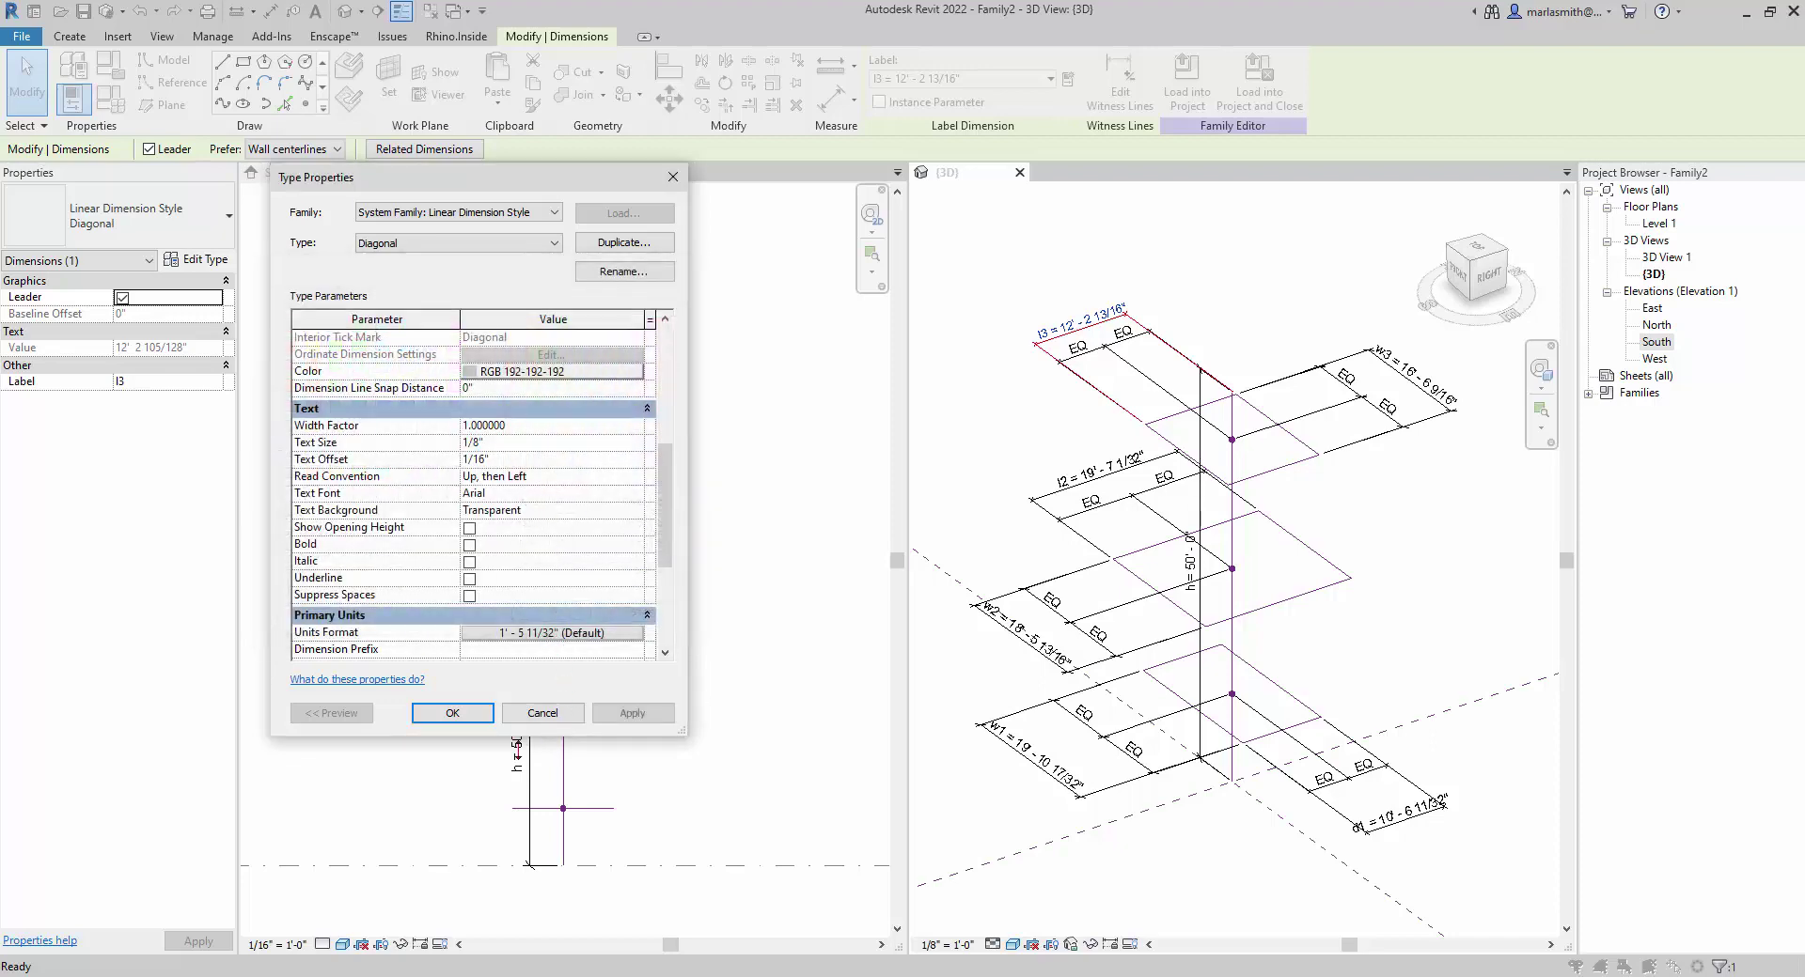
pyautogui.click(453, 715)
pyautogui.click(1453, 541)
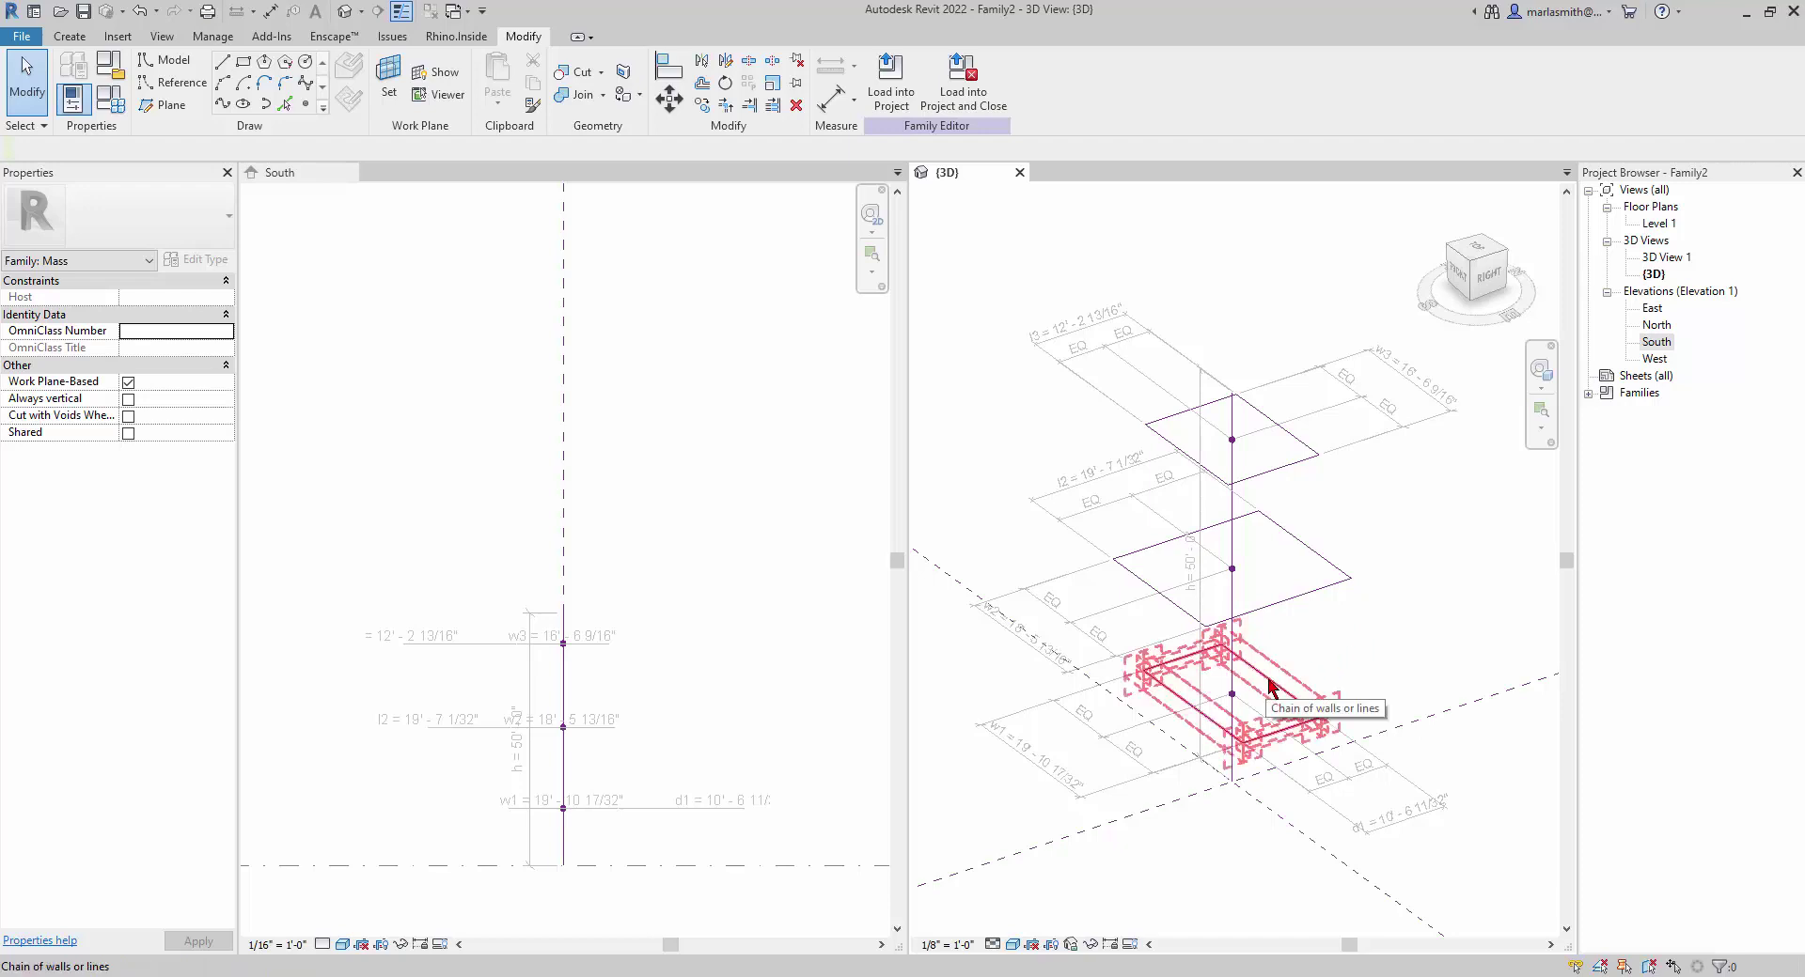
# - Create a solid form from the three stacked reference-line rectangles
pyautogui.click(1269, 684)
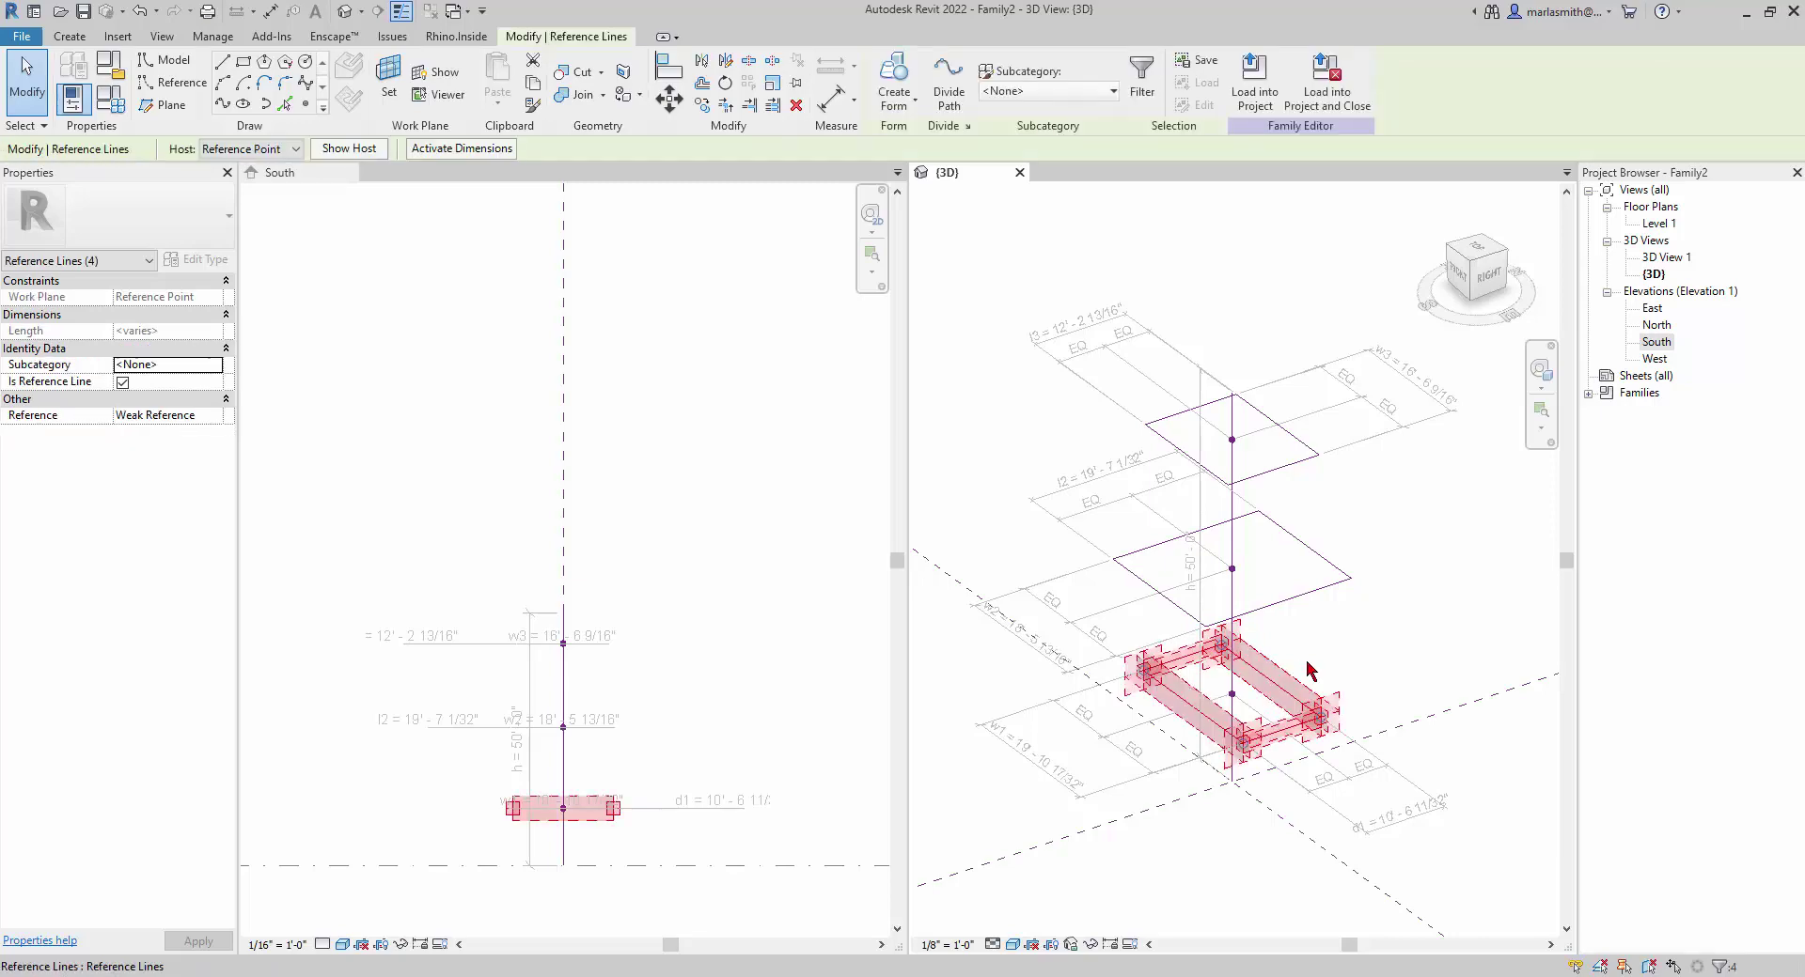
pyautogui.keyDown('ctrl'); pyautogui.click(1341, 590); pyautogui.keyUp('ctrl')
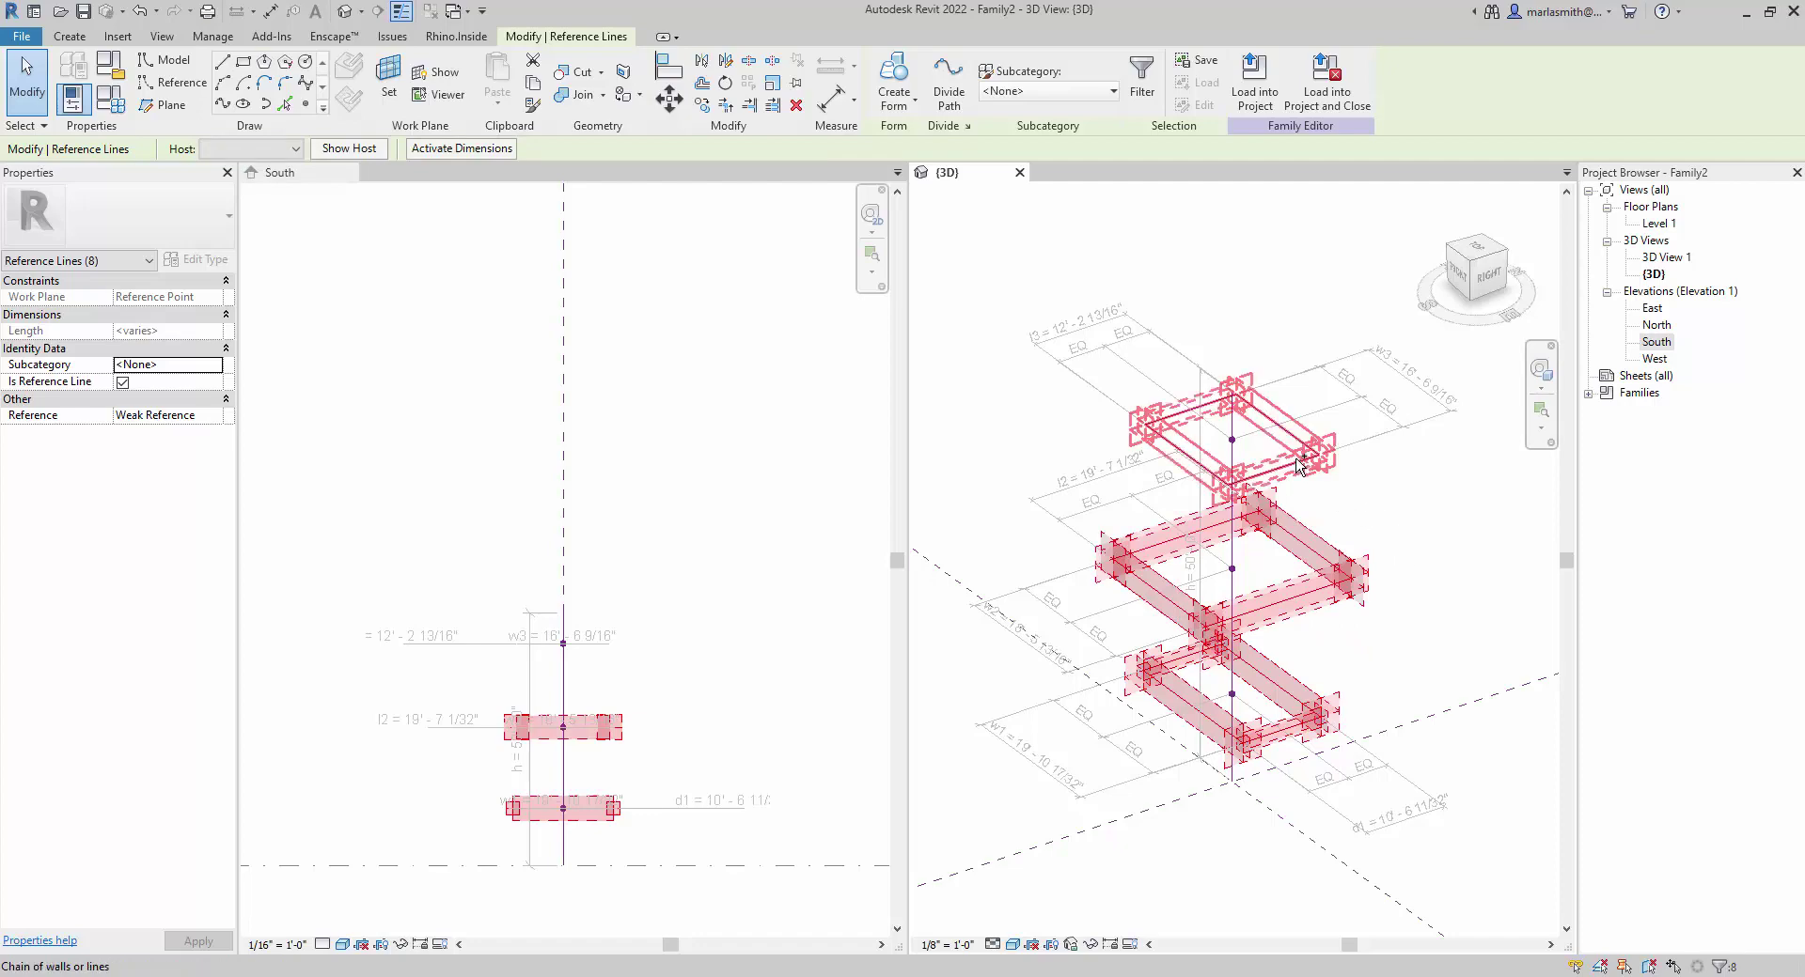
pyautogui.keyDown('ctrl'); pyautogui.click(1299, 465); pyautogui.keyUp('ctrl')
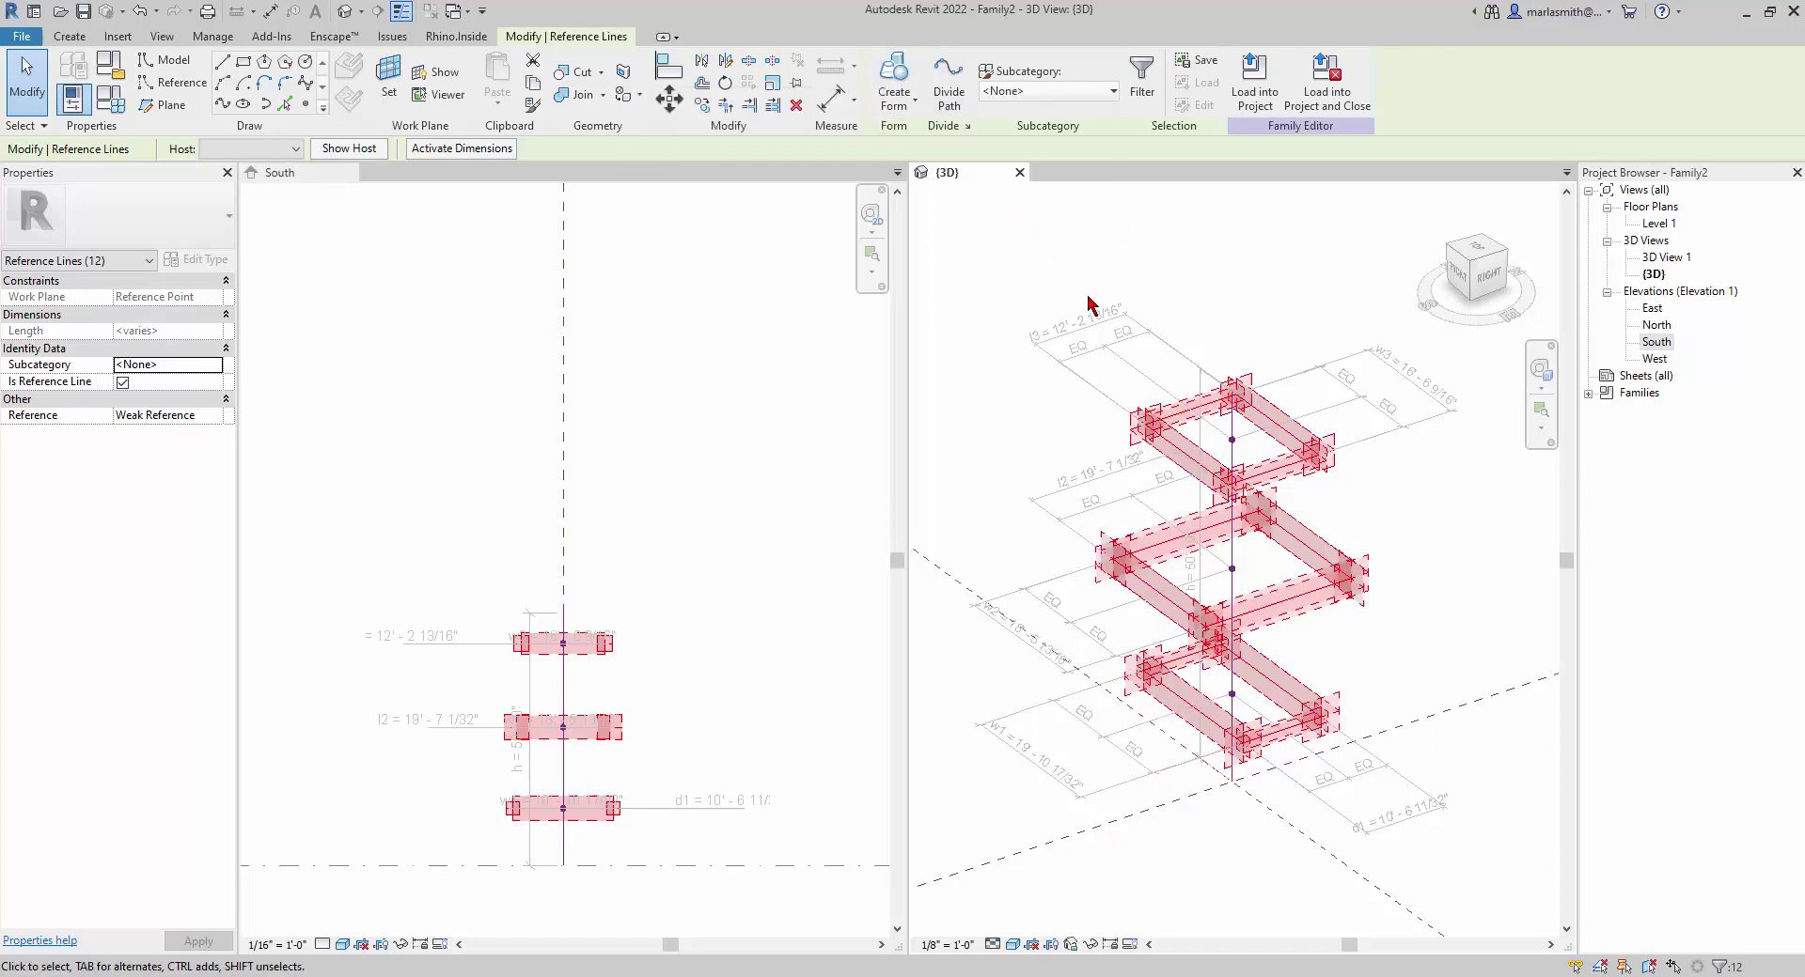
pyautogui.click(910, 87)
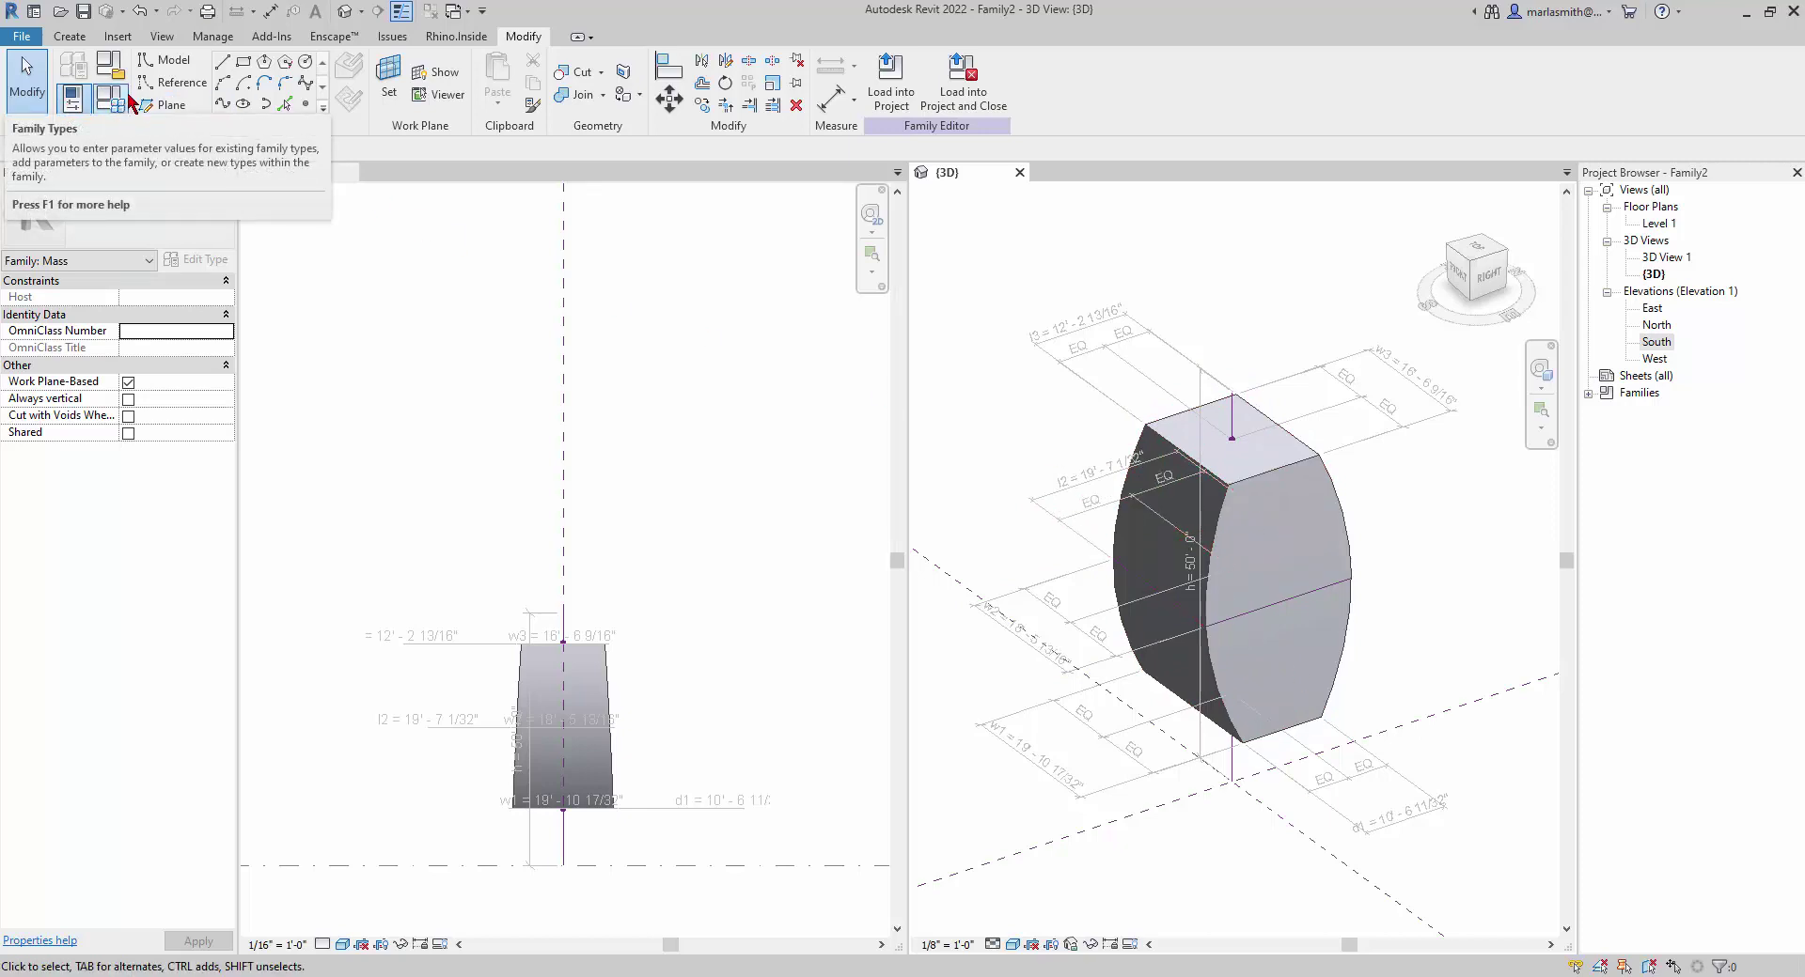
# - Rename the family parameter d1 to l1 in the Family Types settings
pyautogui.click(129, 97)
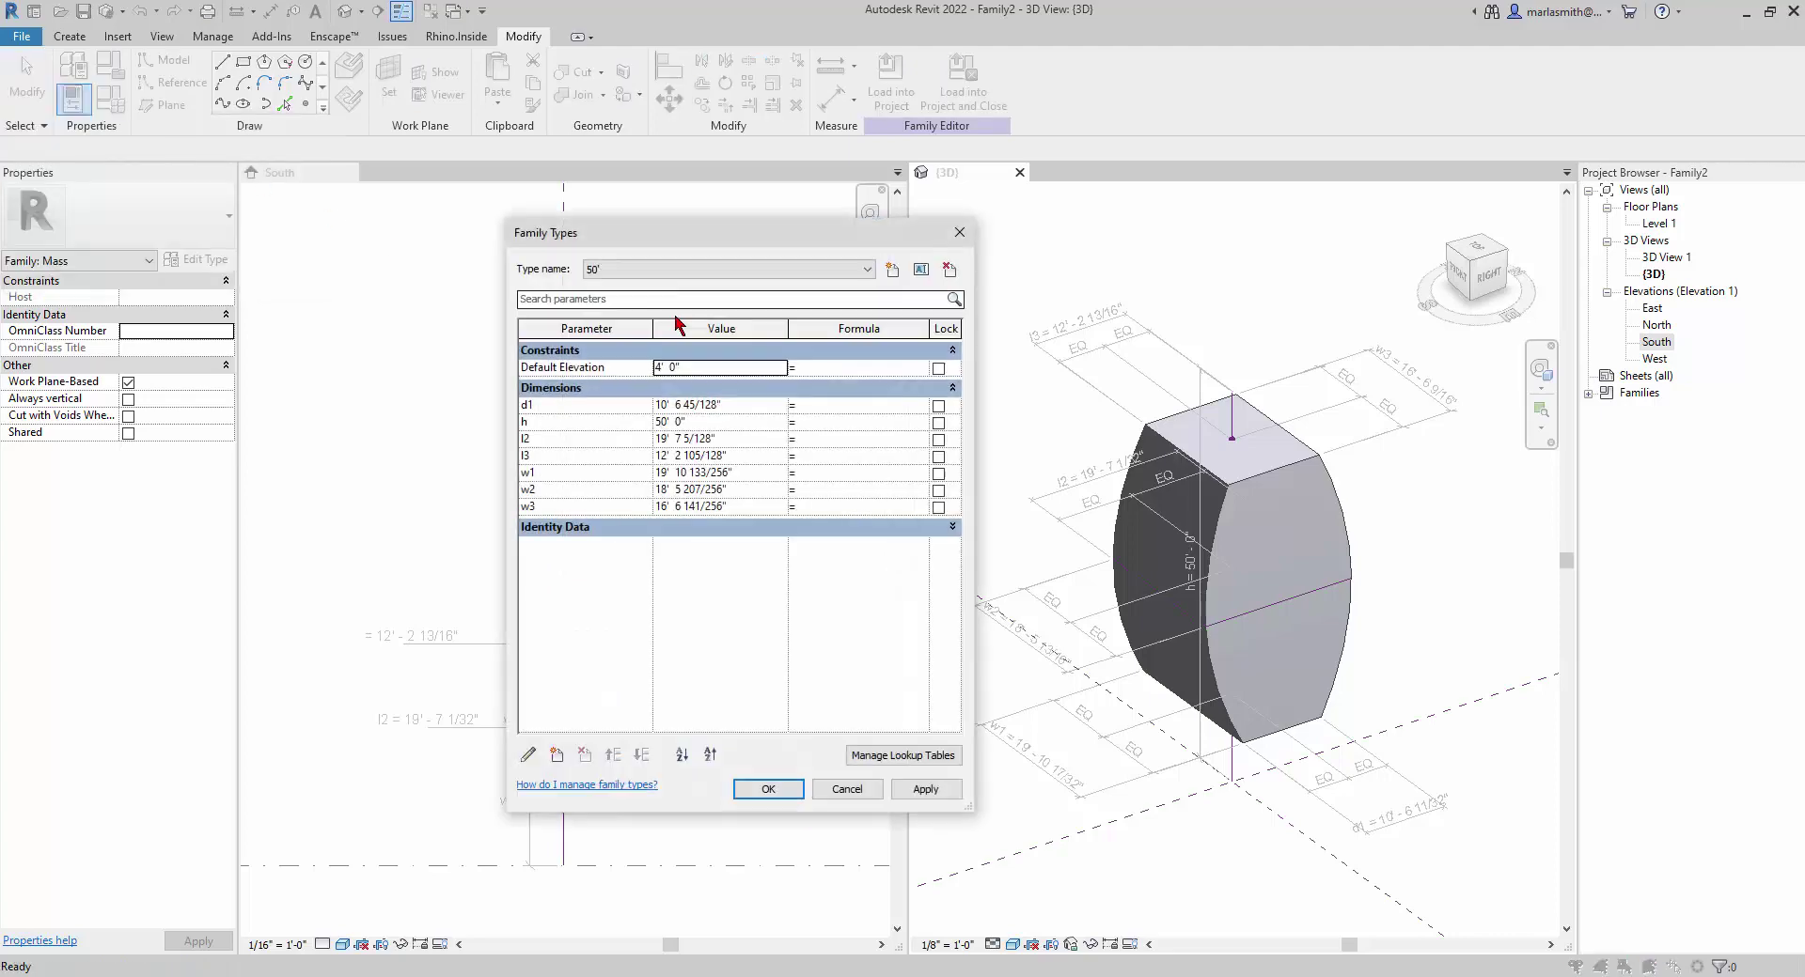
pyautogui.moveTo(757, 237); pyautogui.dragTo(580, 234)
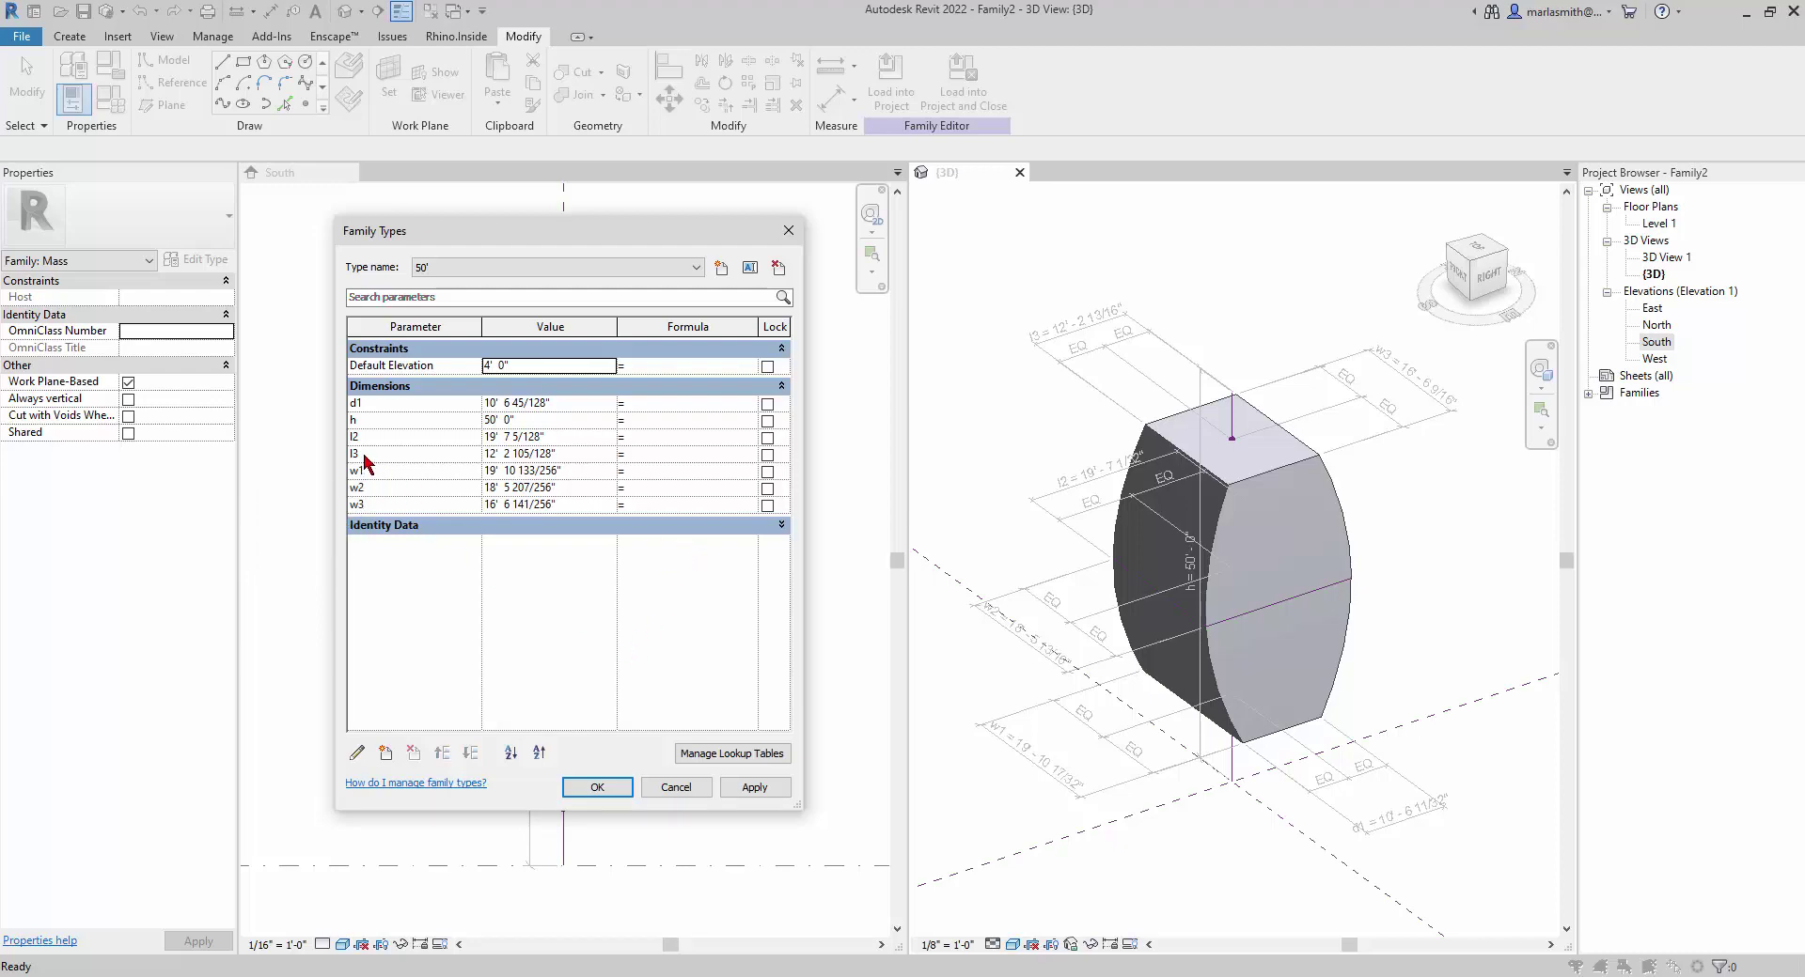
pyautogui.click(388, 404)
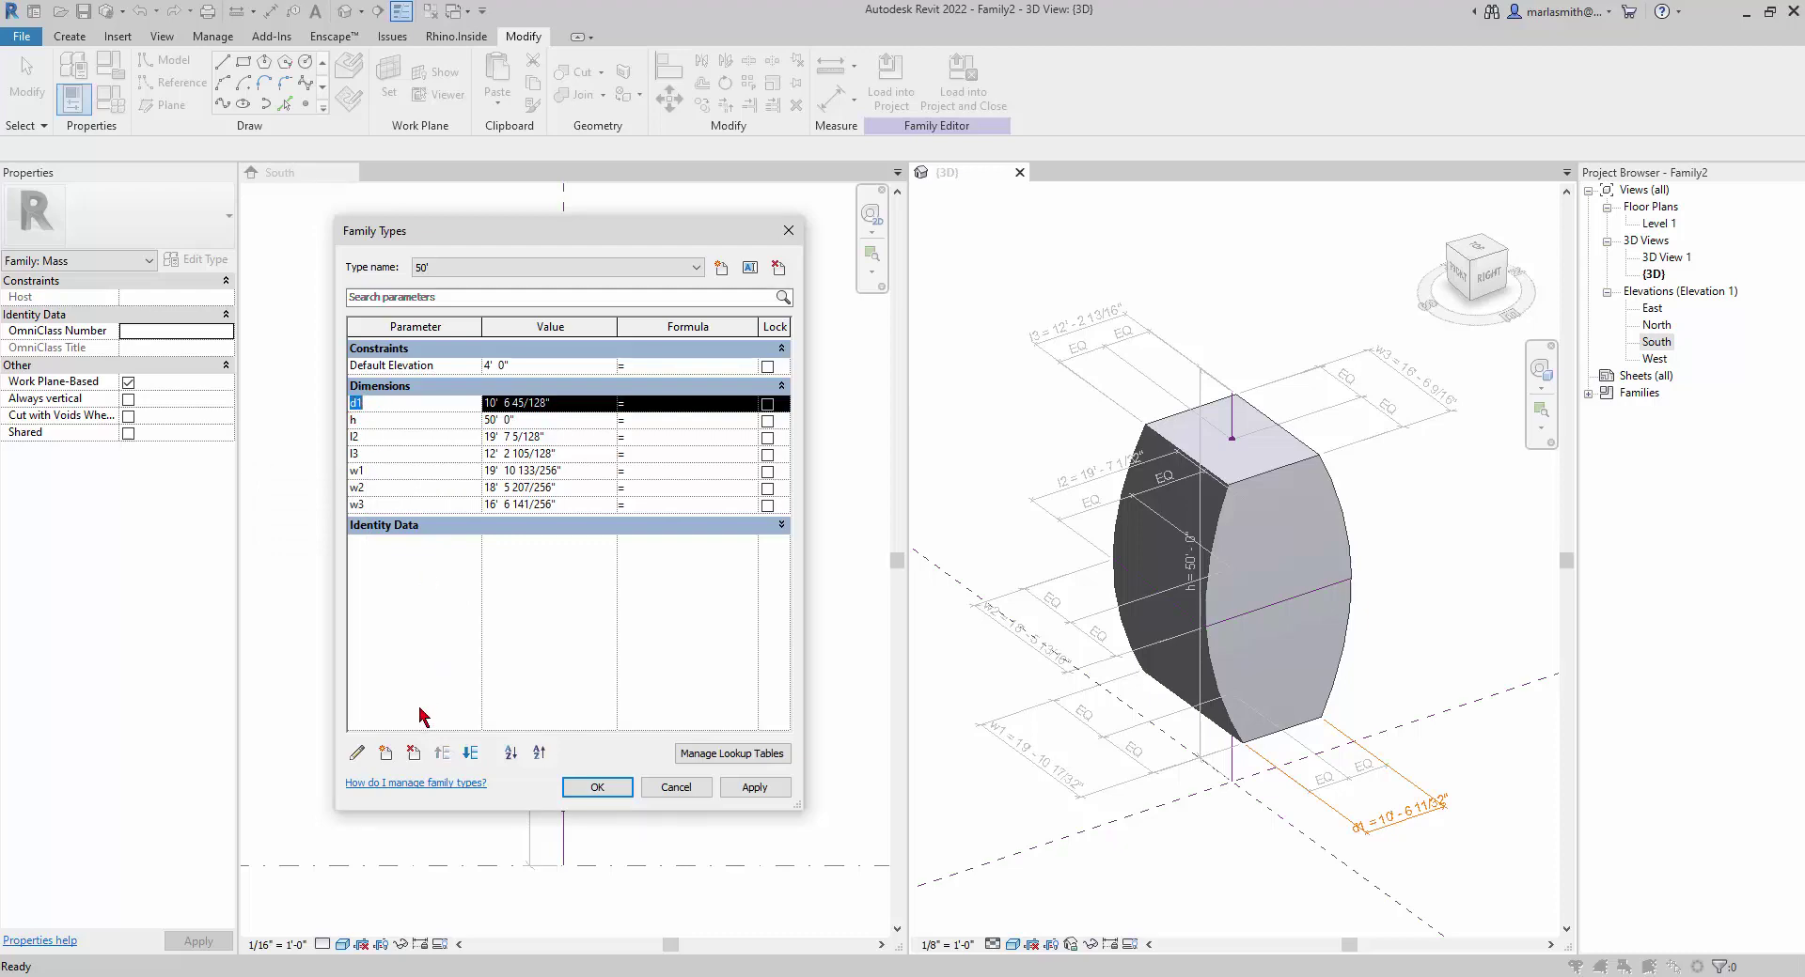
pyautogui.click(356, 753)
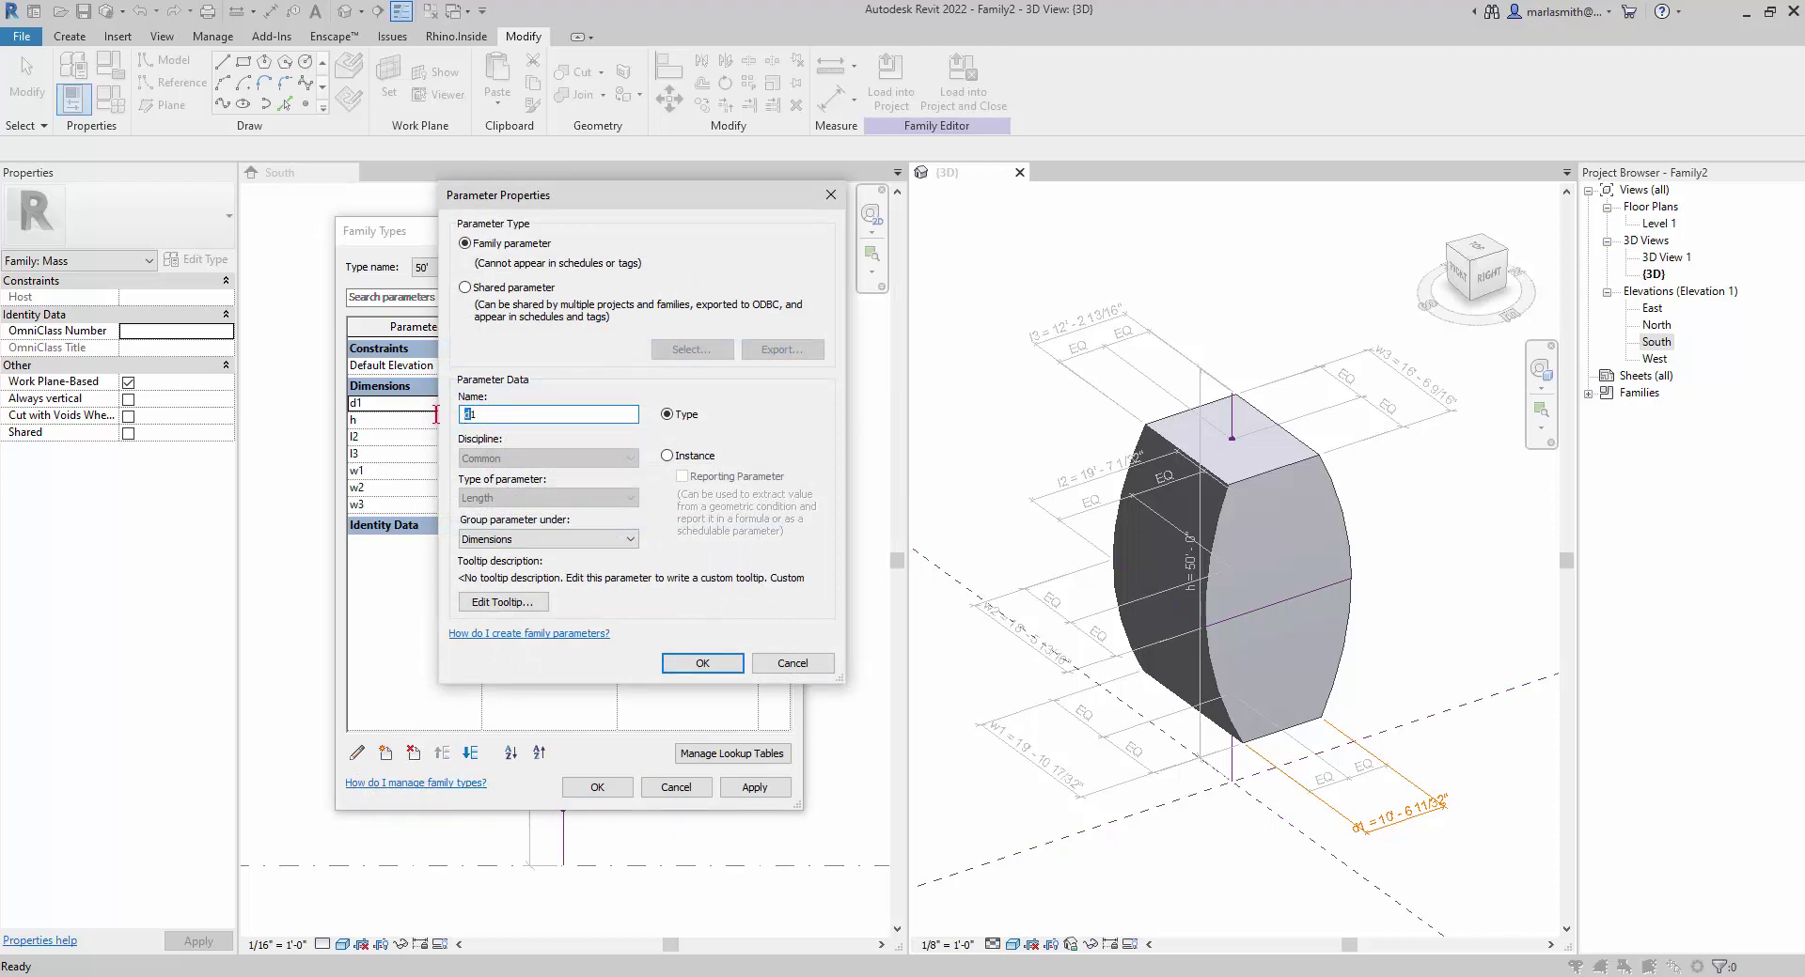
pyautogui.click(703, 669)
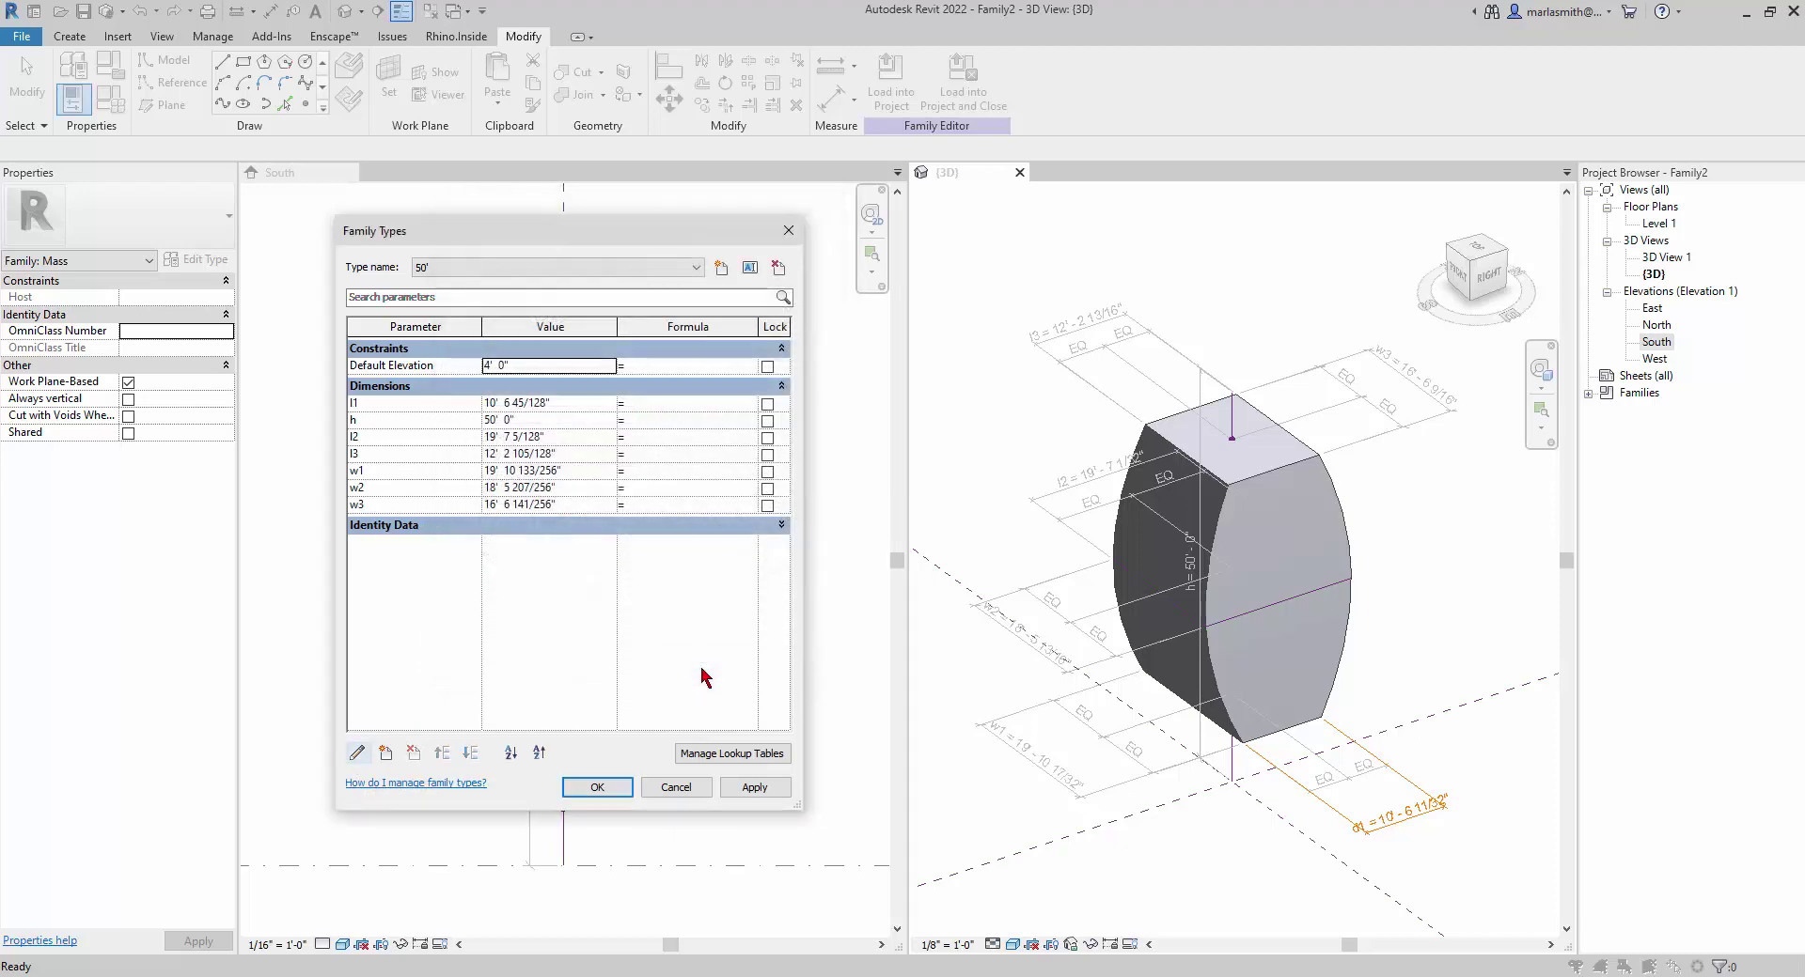
# - Reorder the family parameters so that w1 directly follows l1 and w2 directly follows l2
pyautogui.click(380, 437)
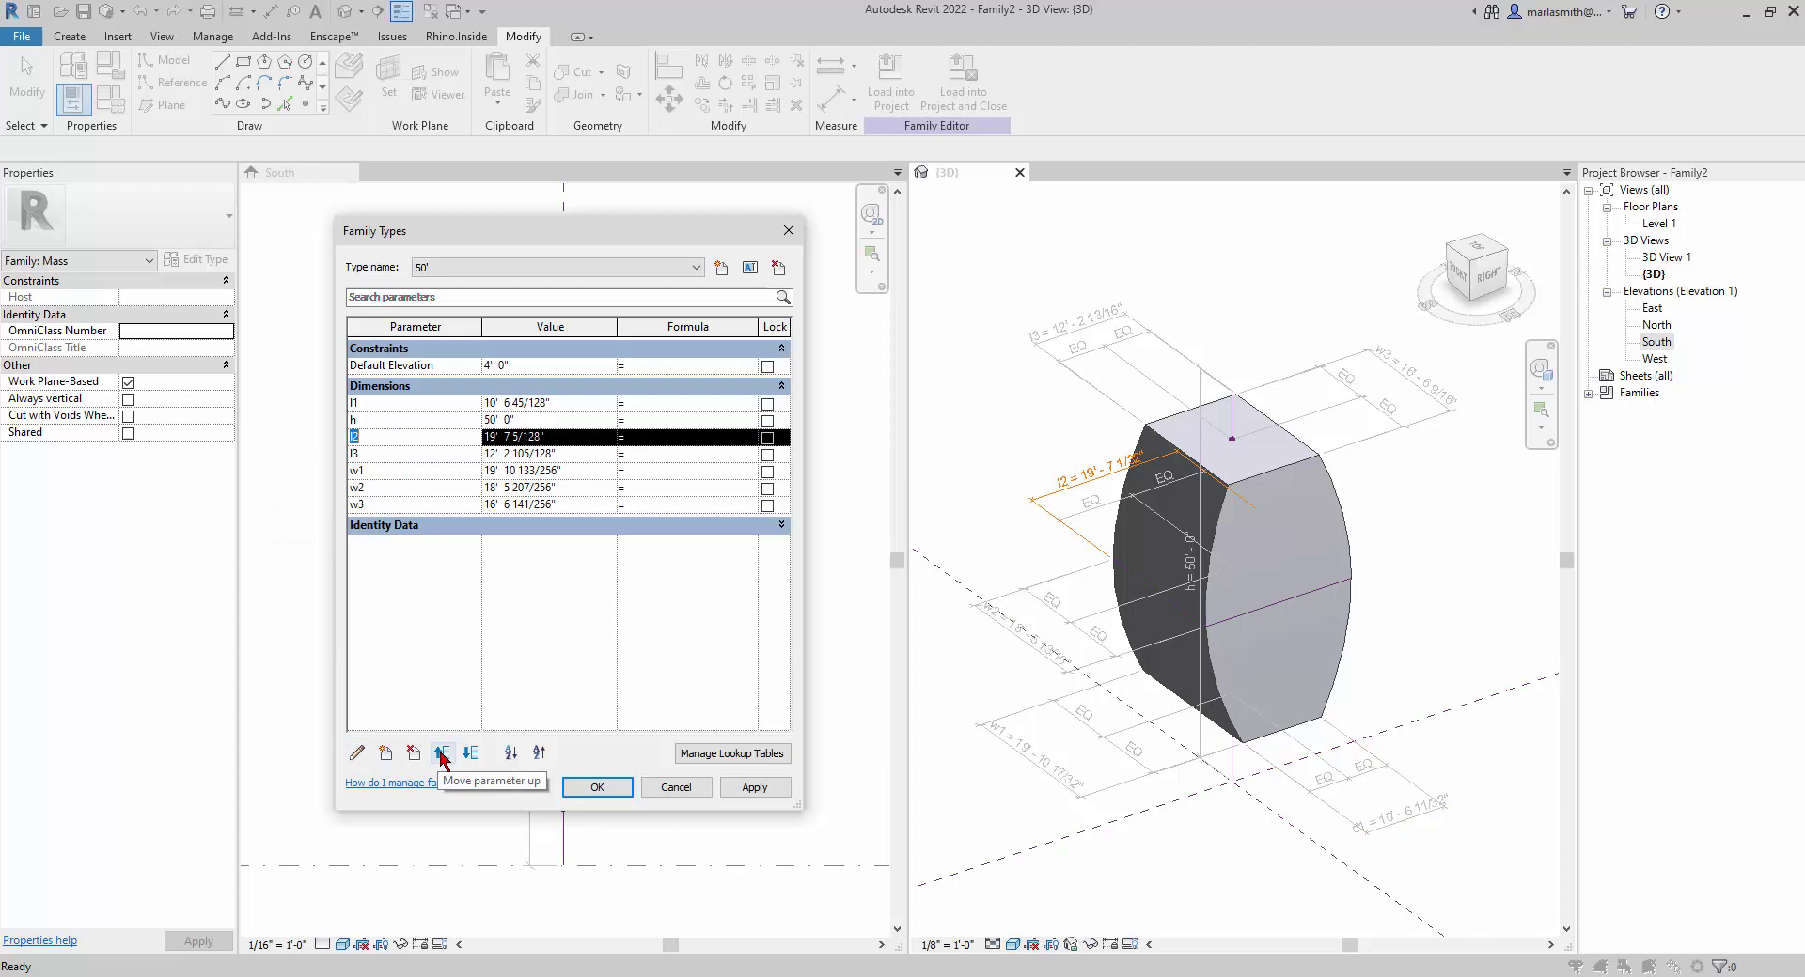
pyautogui.click(380, 470)
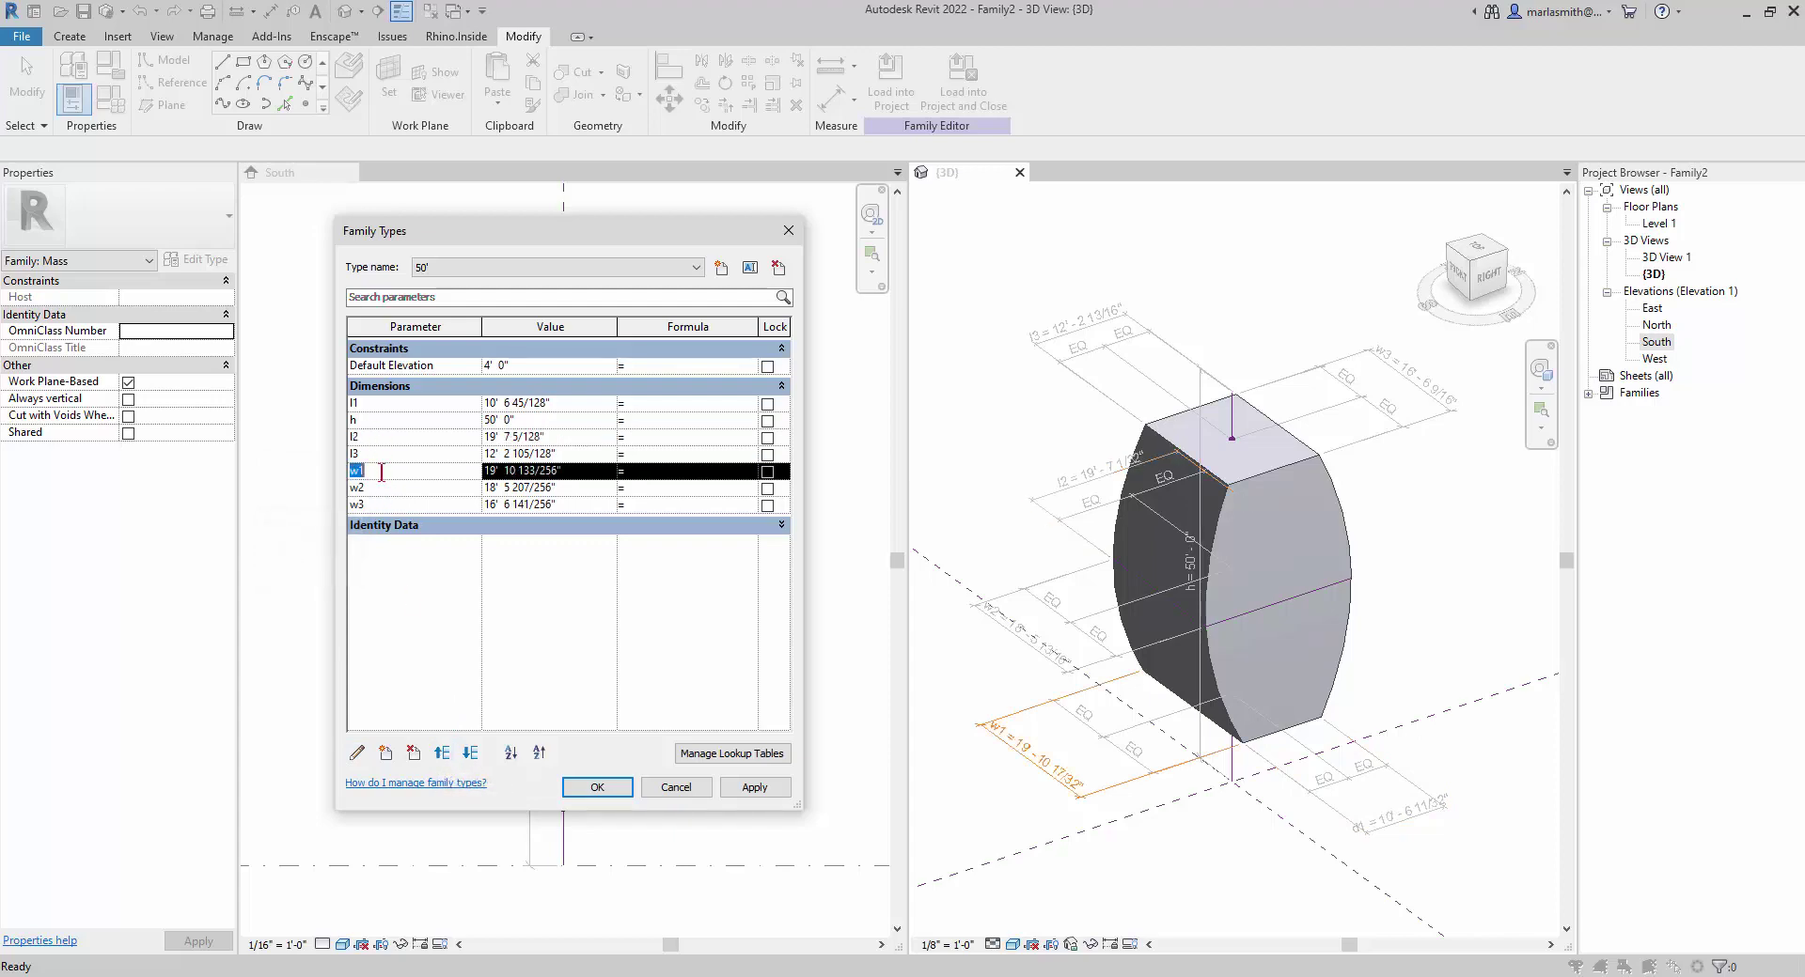
pyautogui.click(441, 754)
pyautogui.click(442, 754)
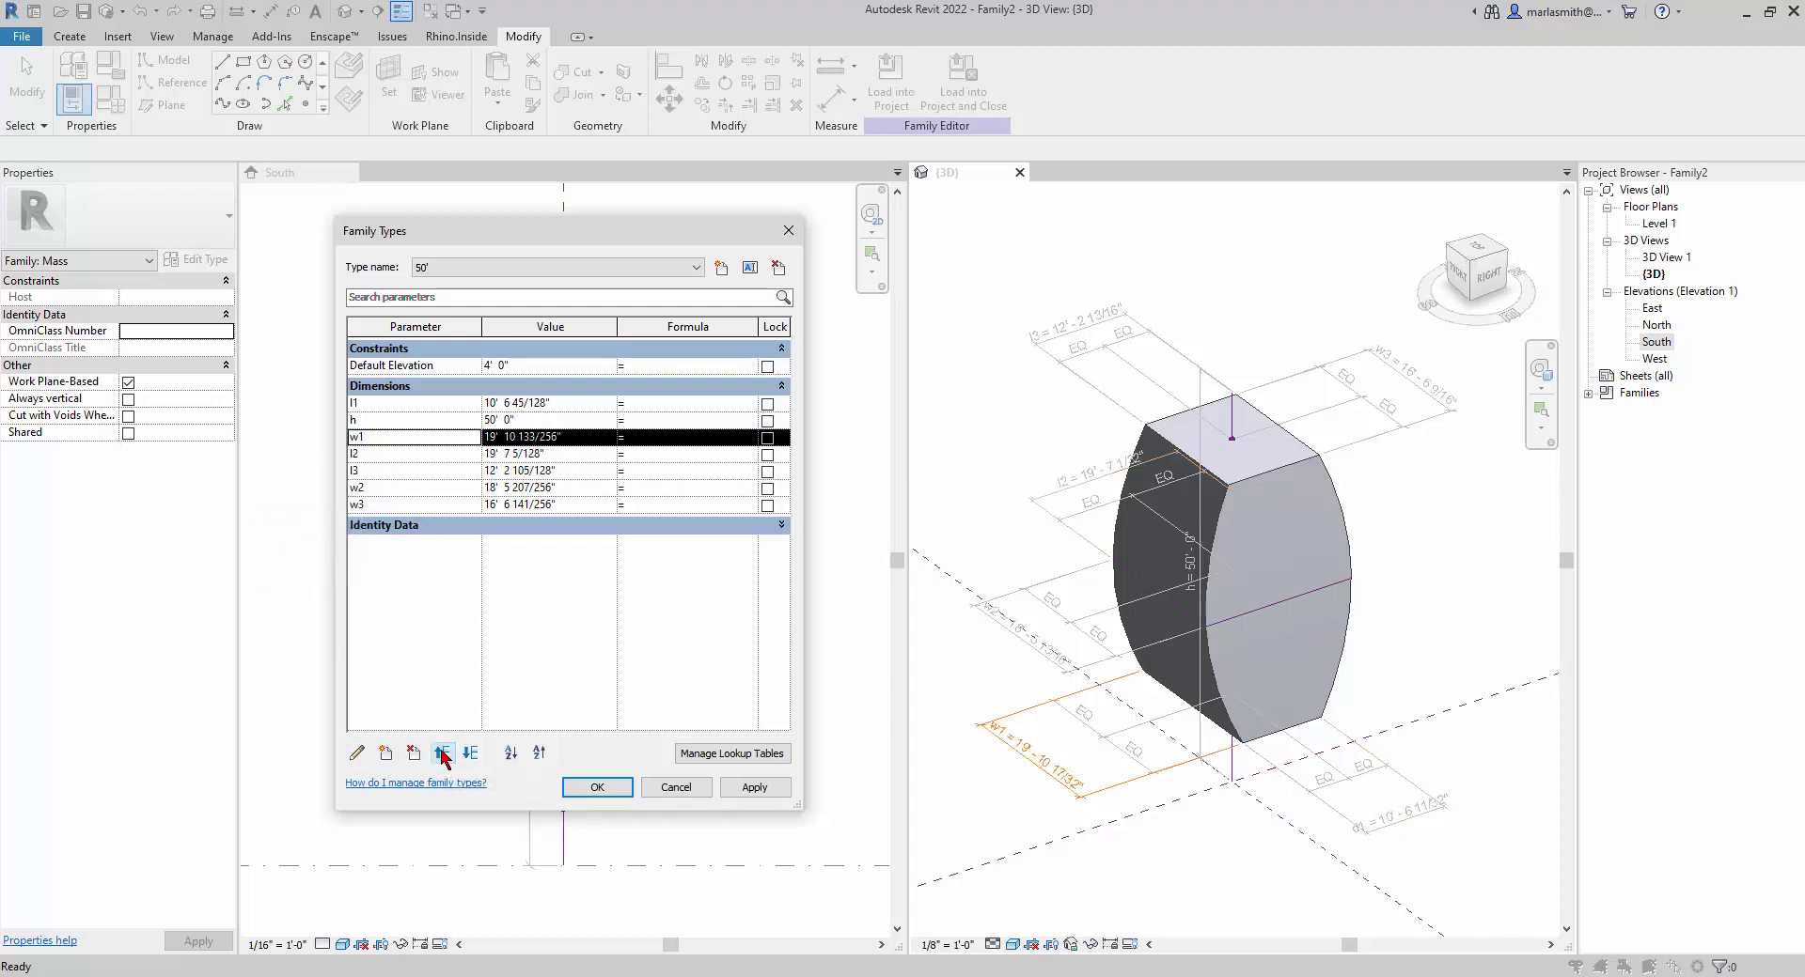
pyautogui.click(443, 754)
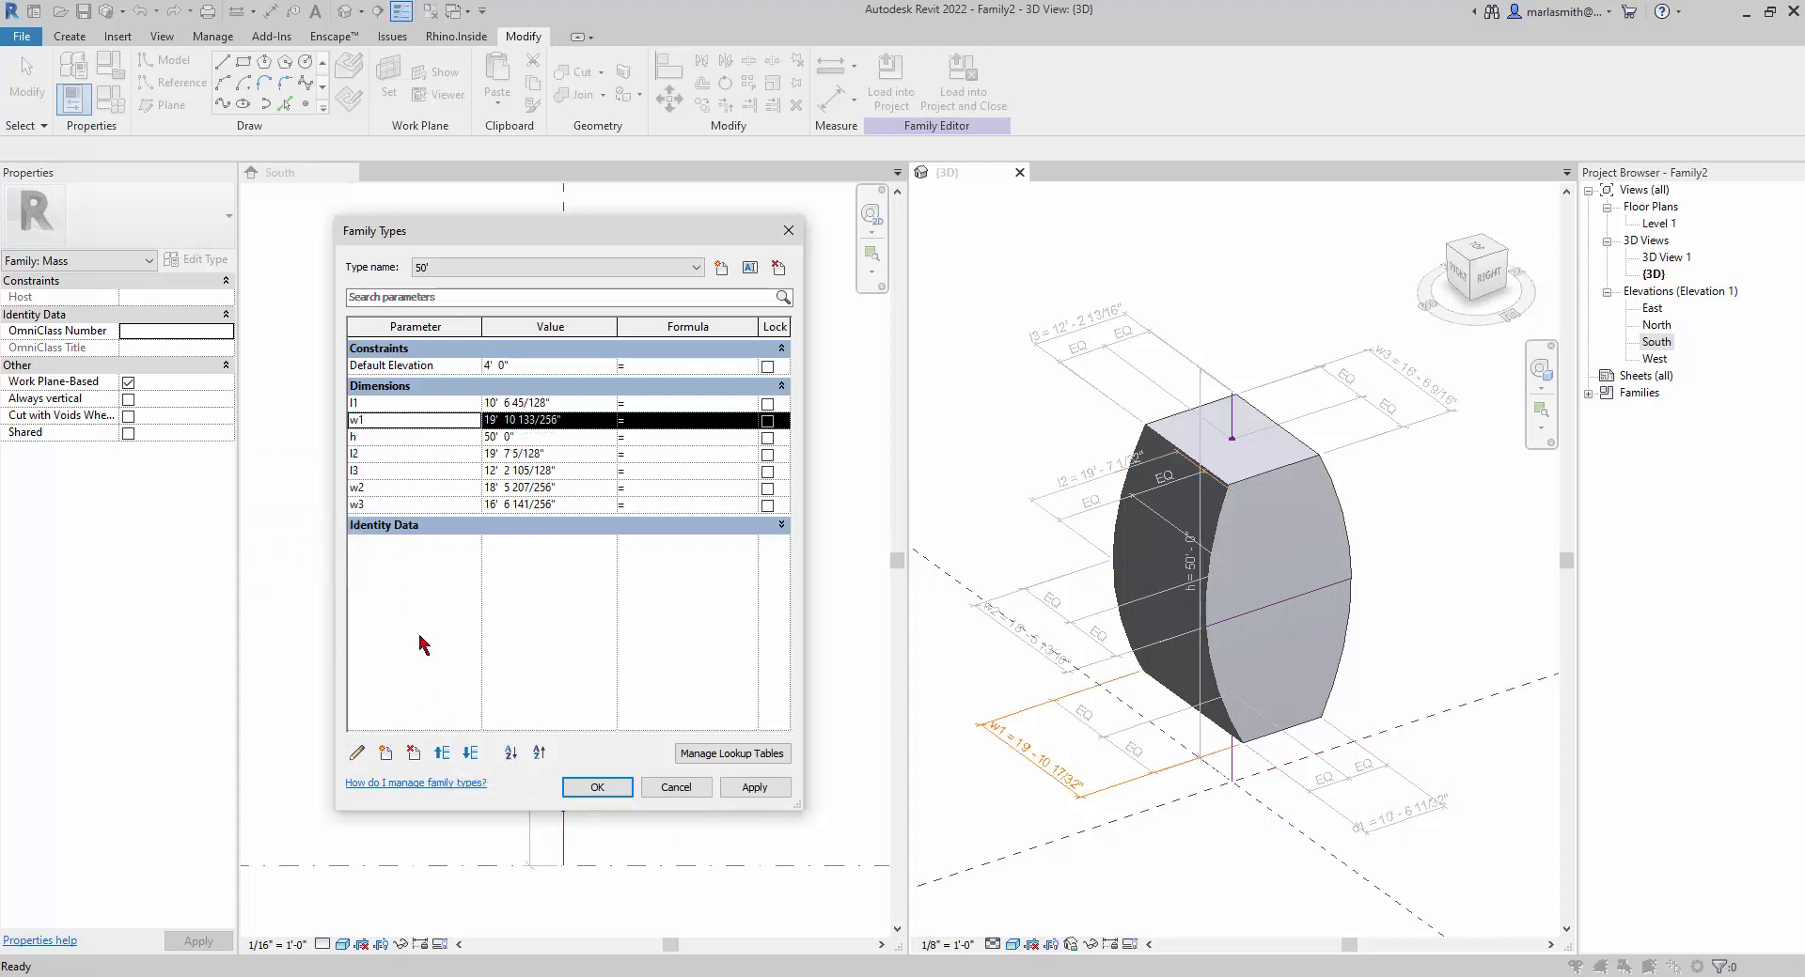
pyautogui.click(379, 488)
pyautogui.click(443, 754)
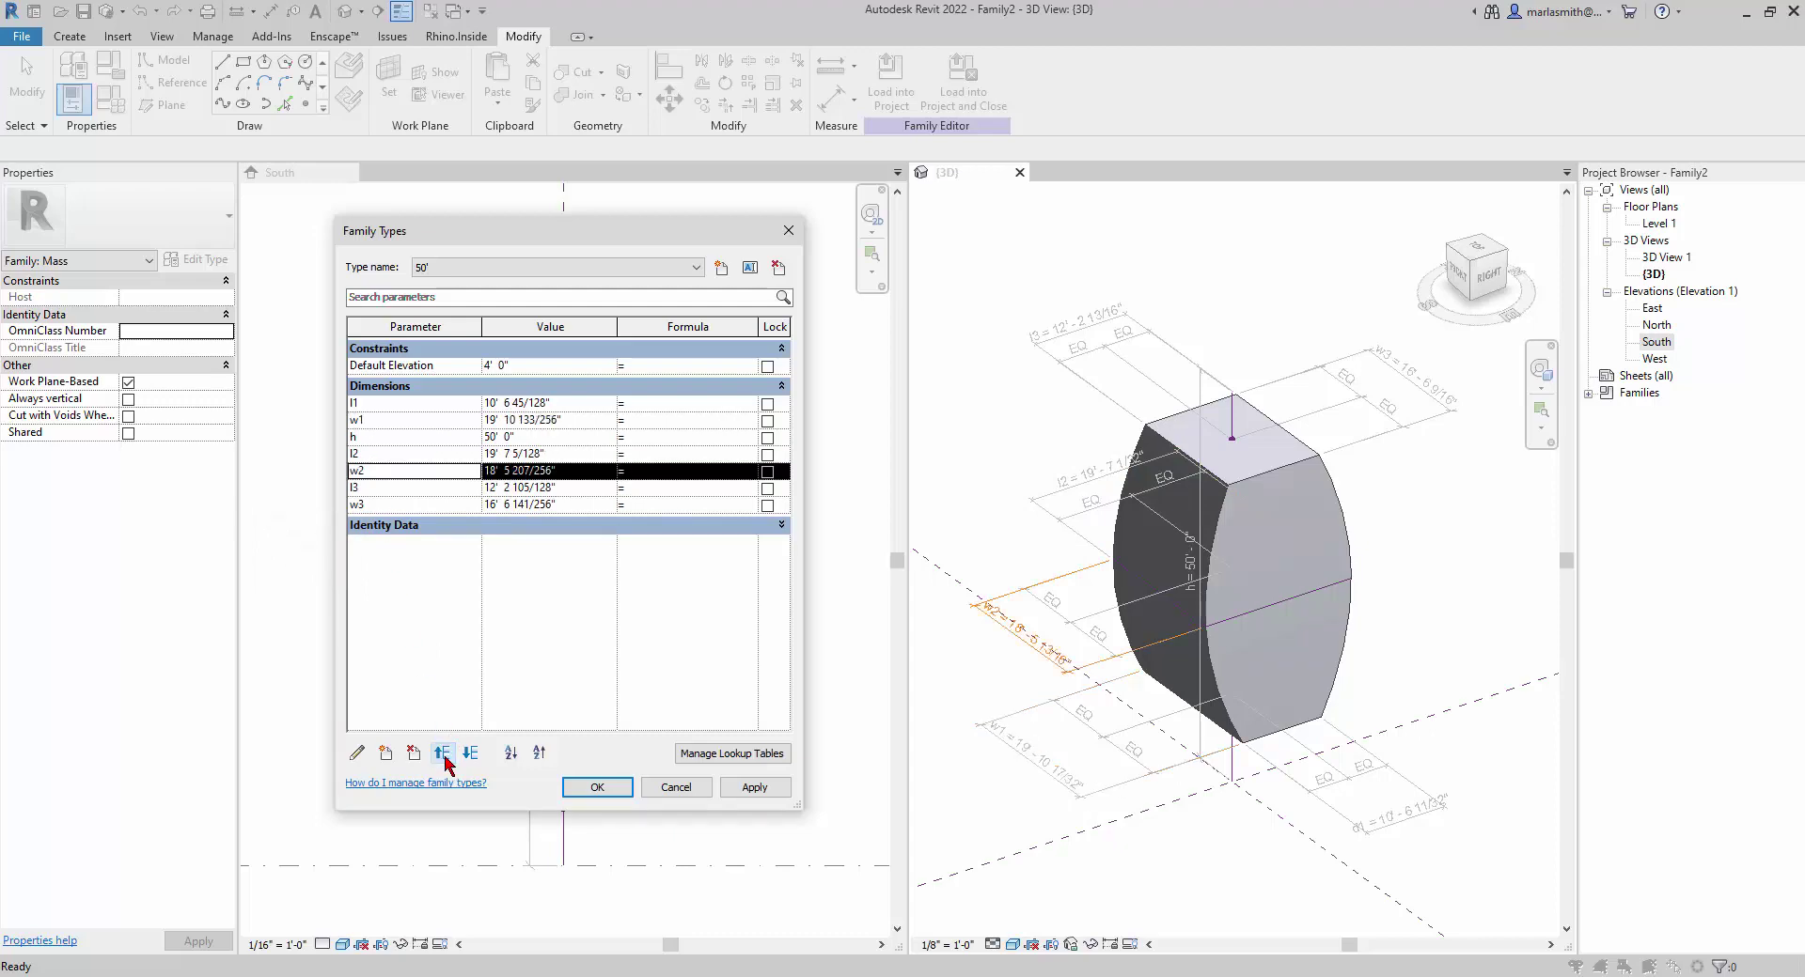
# - Place the h parameter last in the list of dimension parameters
pyautogui.click(377, 438)
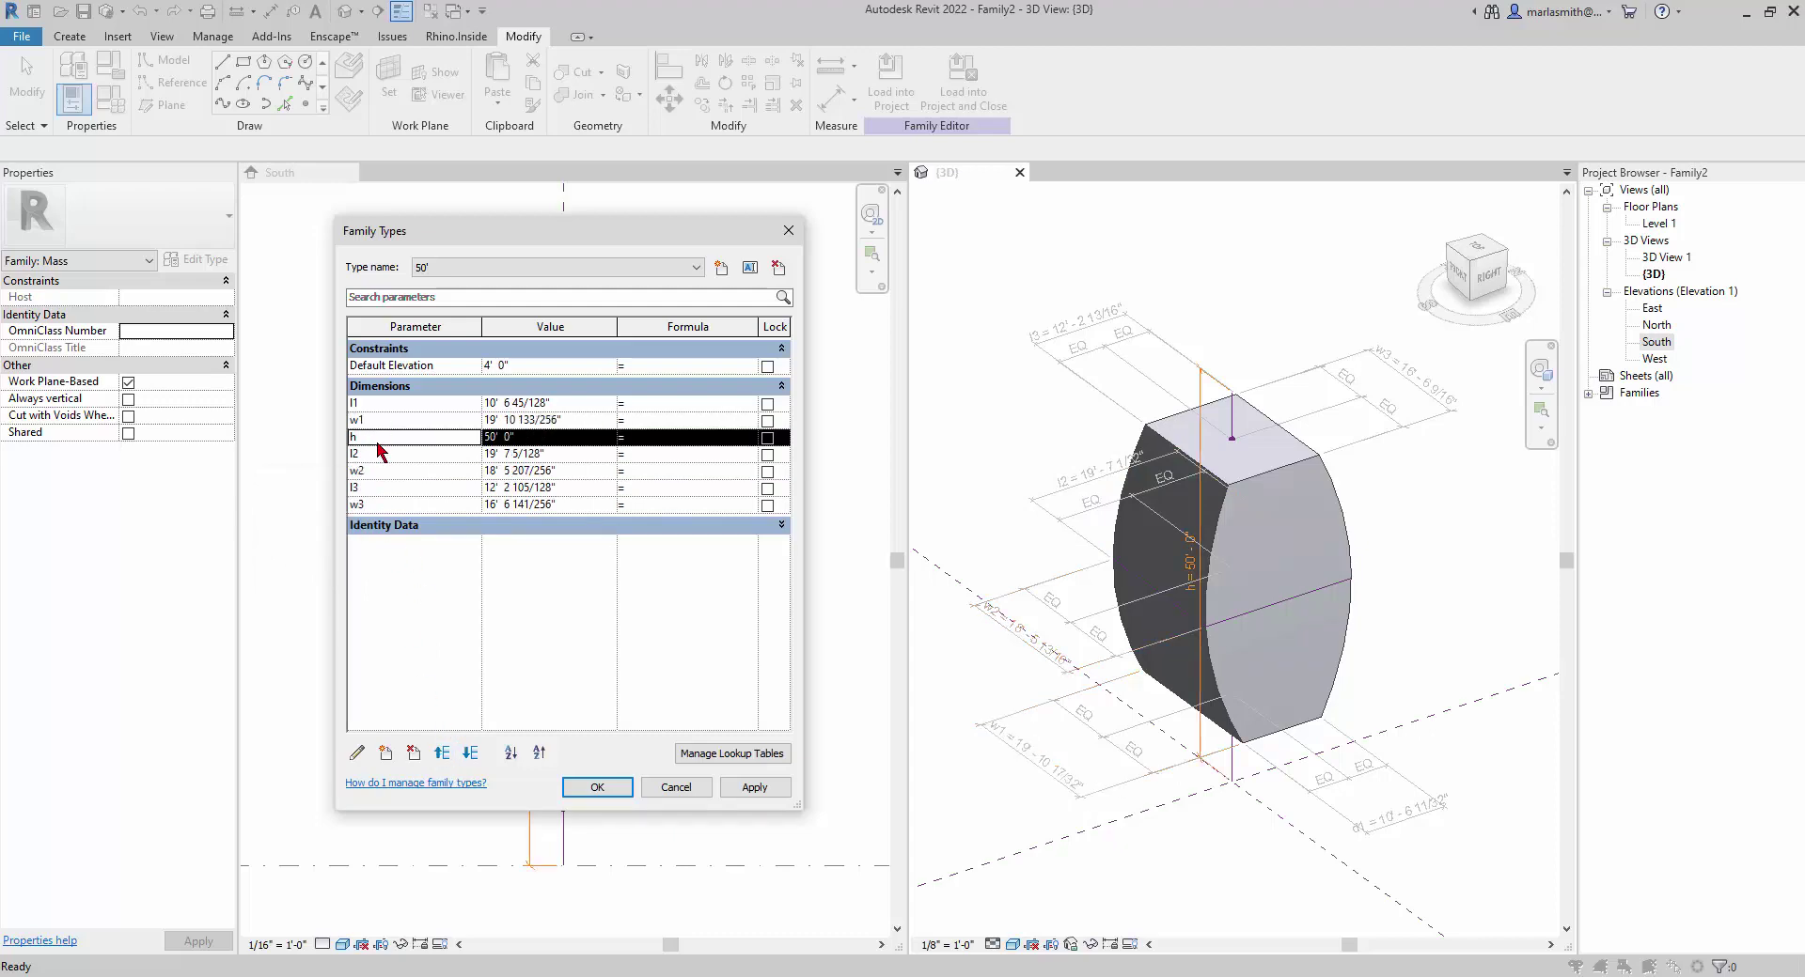
pyautogui.click(470, 753)
pyautogui.click(471, 753)
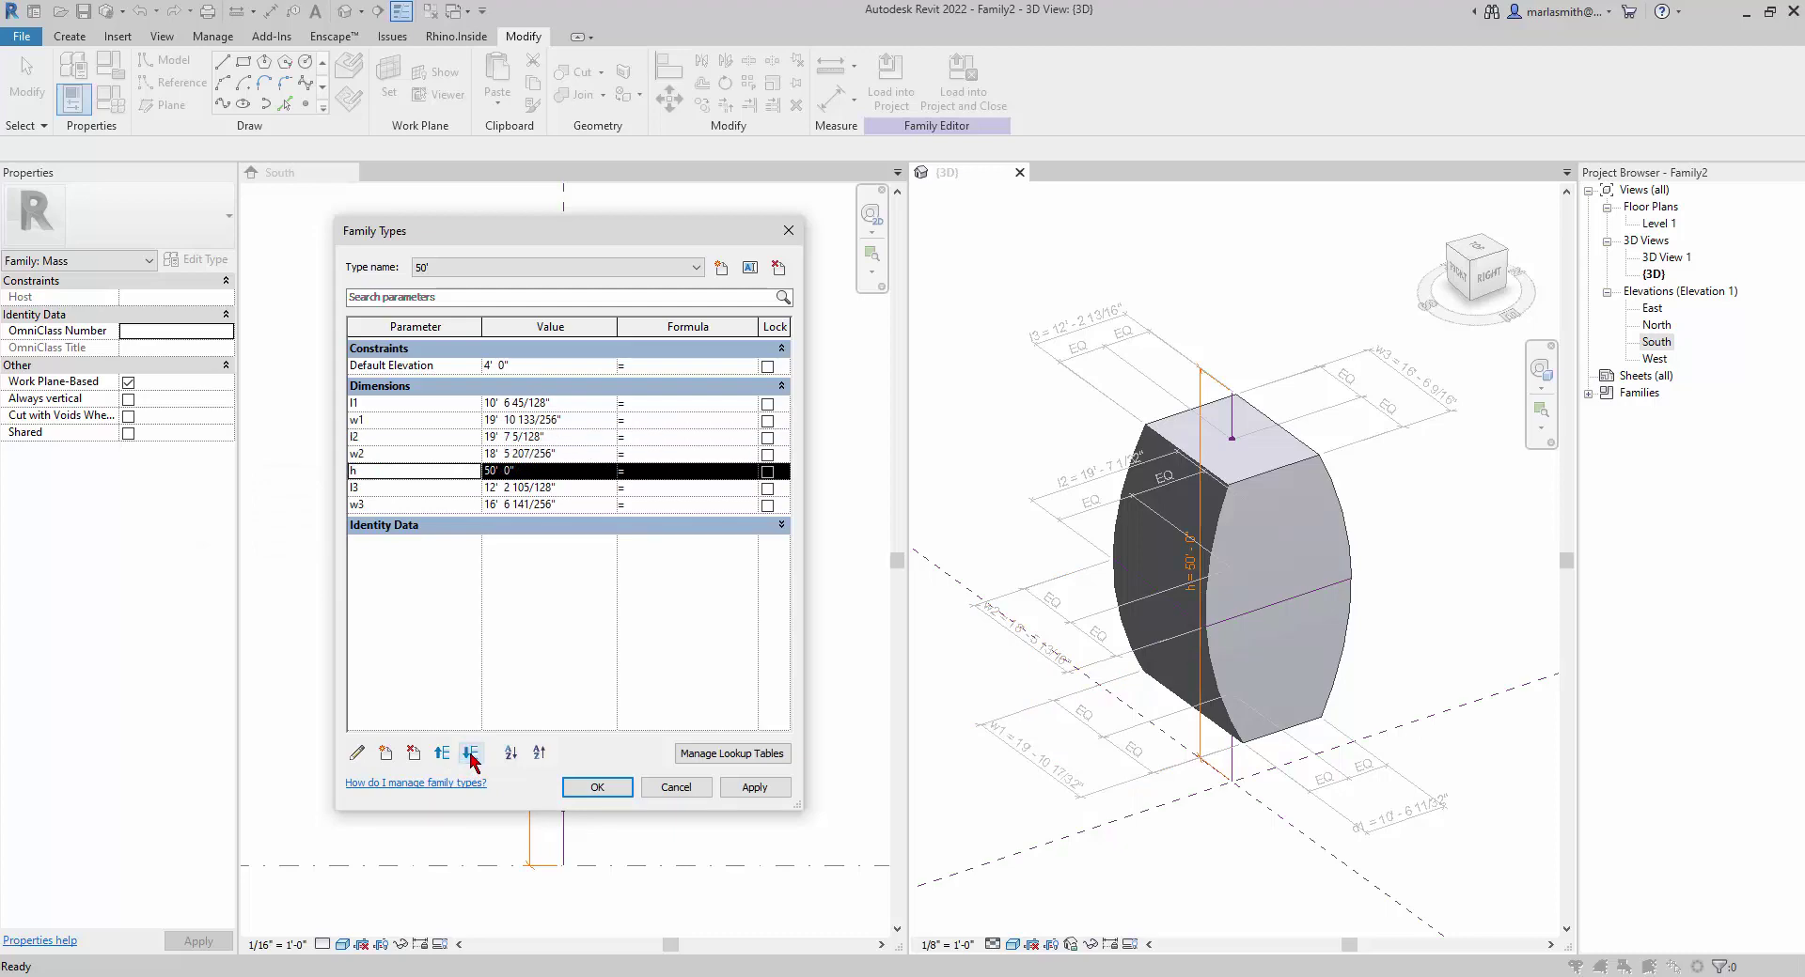
pyautogui.click(471, 753)
pyautogui.click(471, 753)
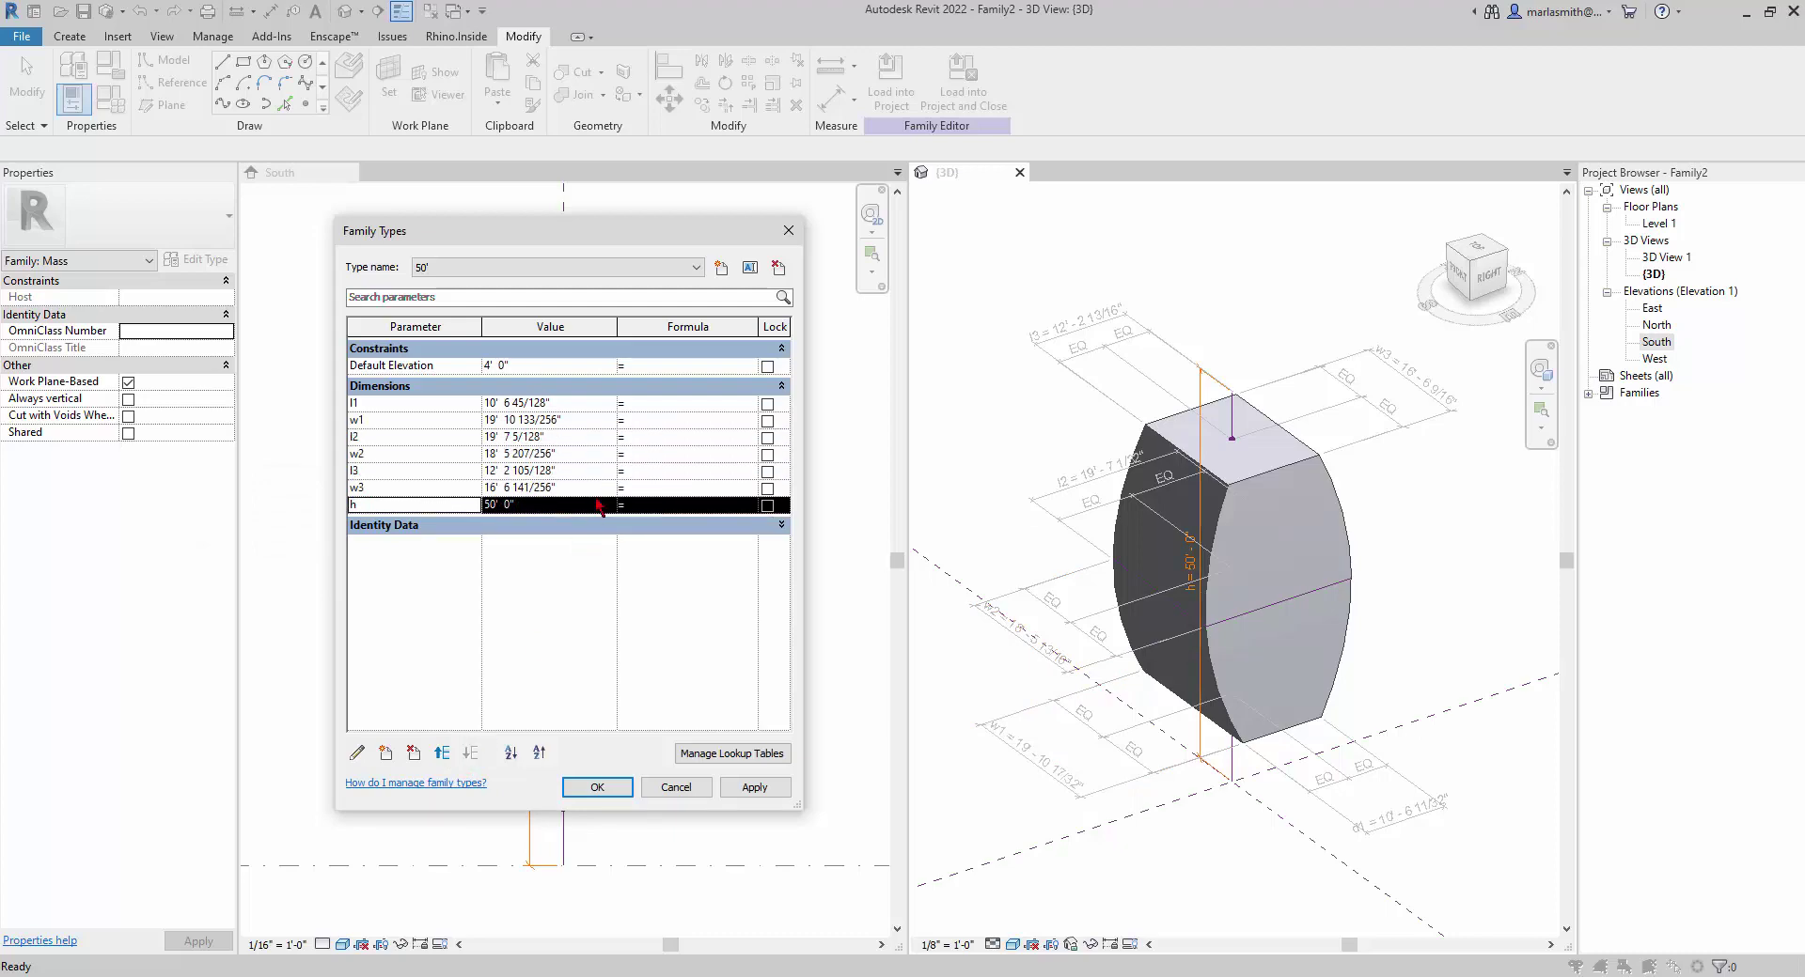
# - For the 50' type, set l1 to 10', w1 to 20', l2 to 30' and w2 to 15'
pyautogui.click(583, 404)
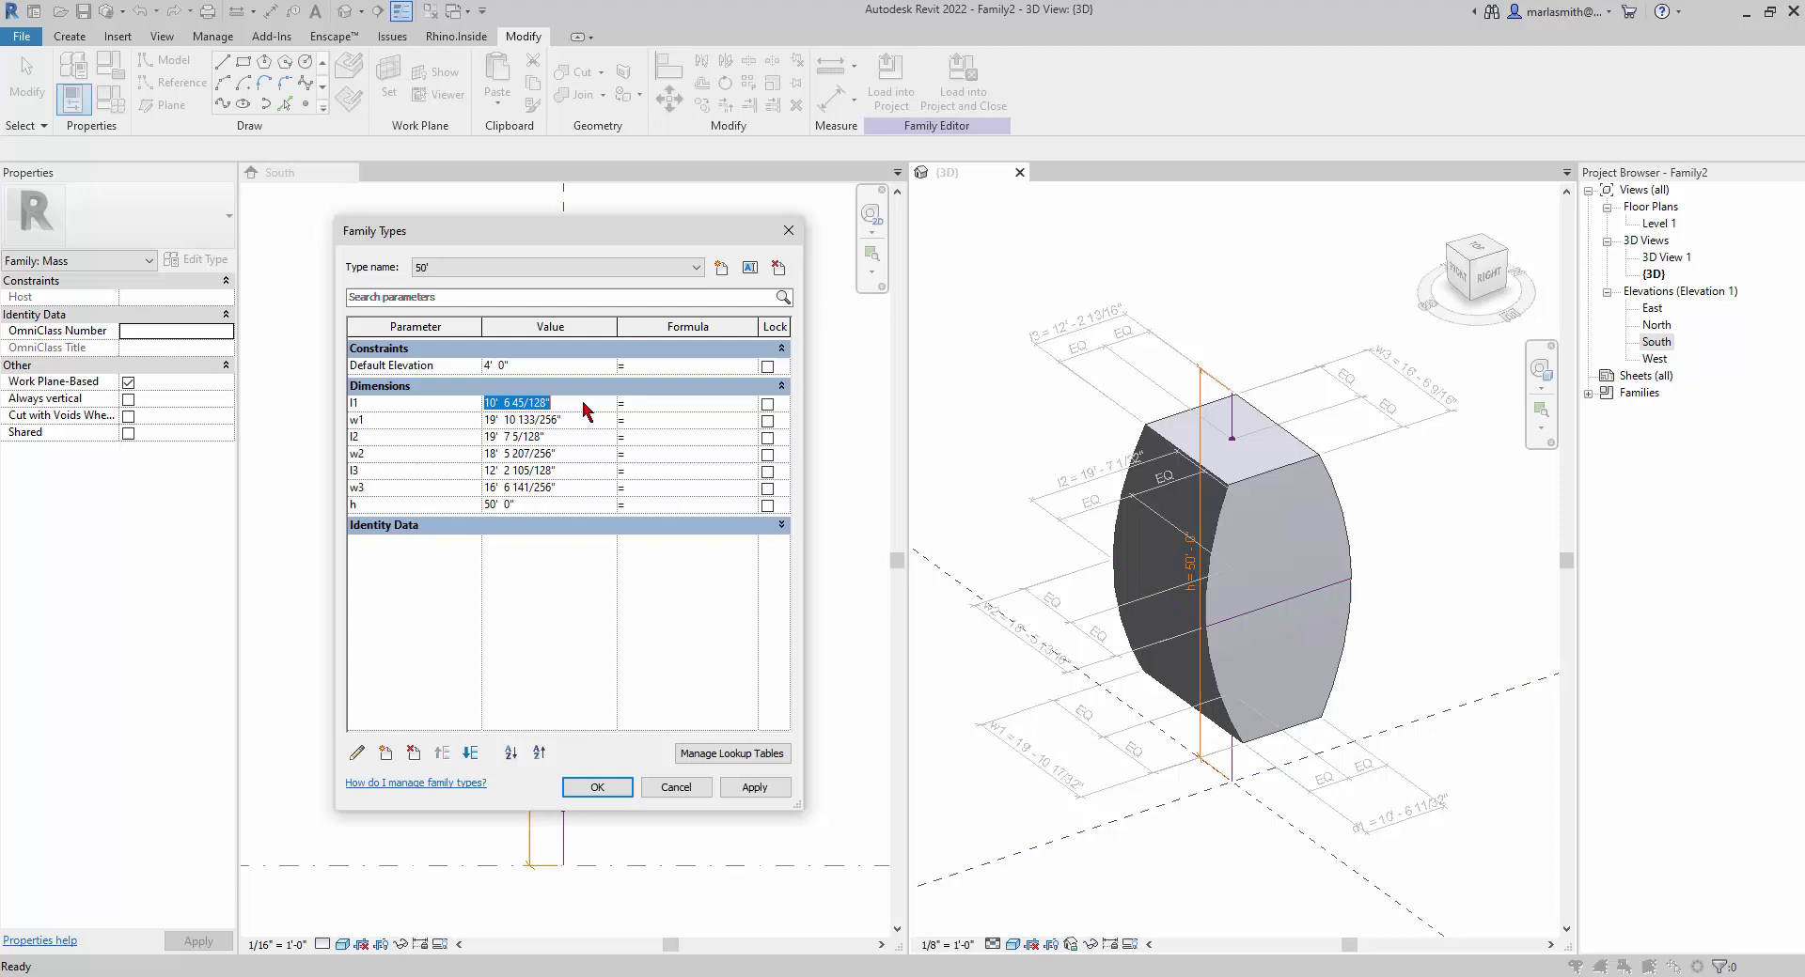
pyautogui.write("10' 0")
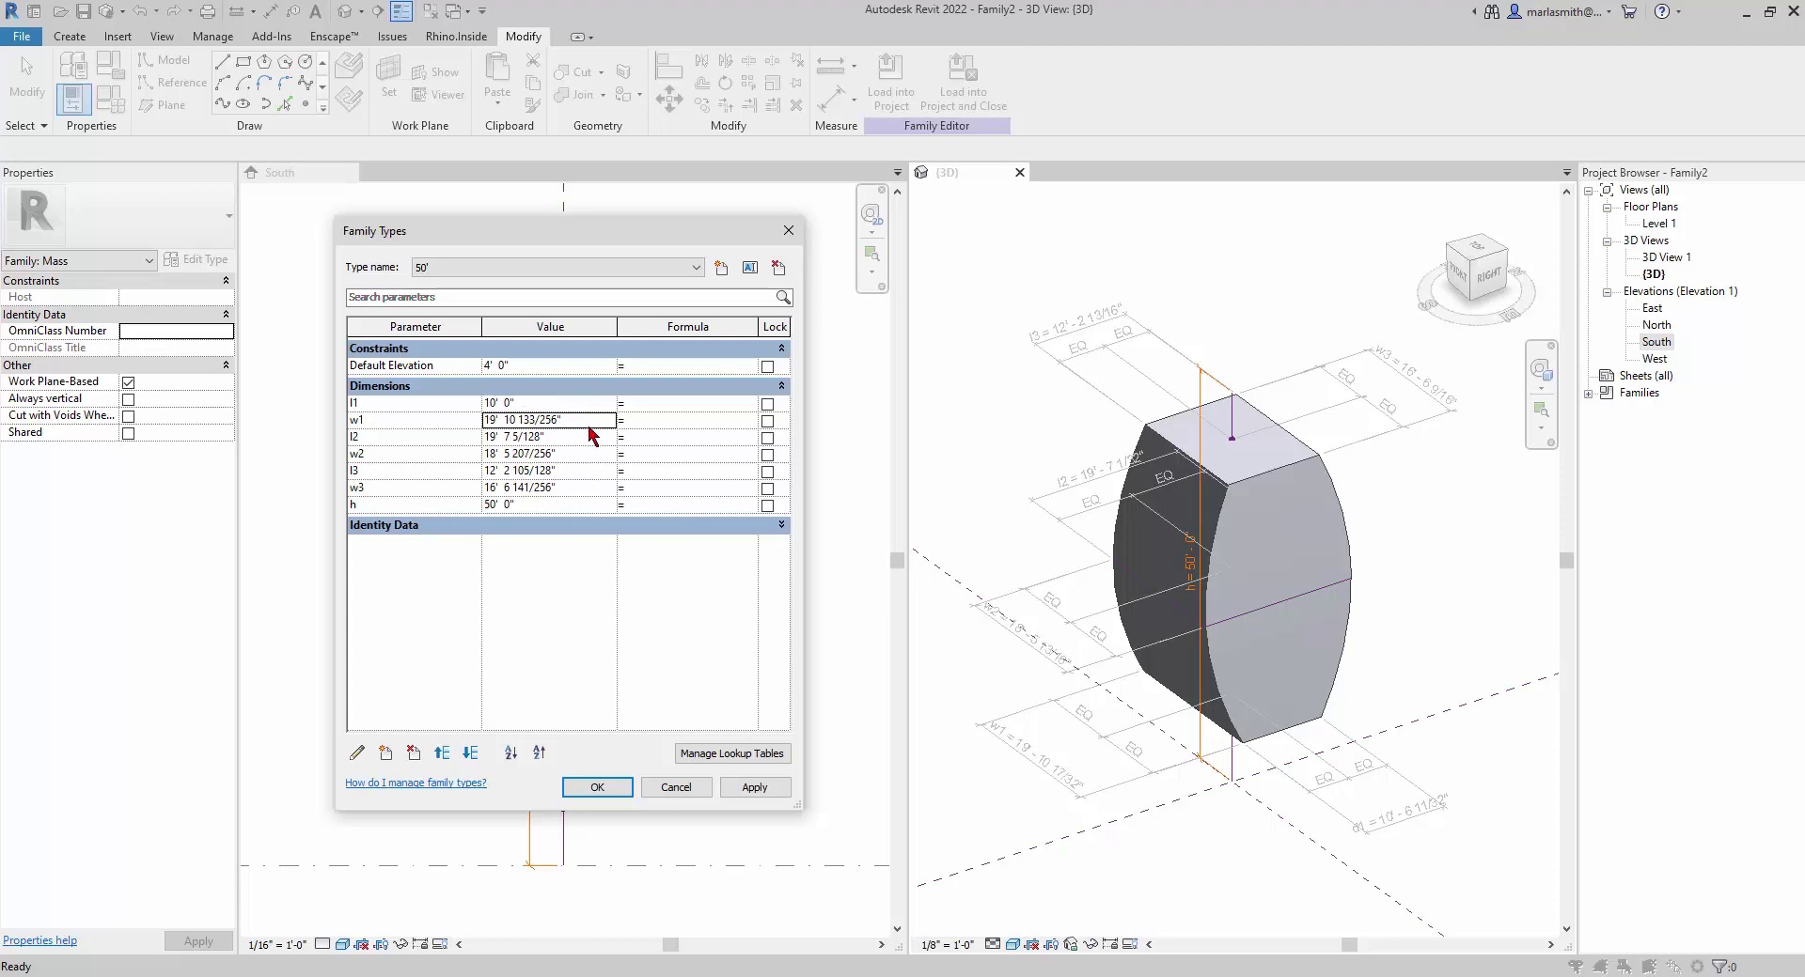
pyautogui.click(586, 421)
pyautogui.write('20')
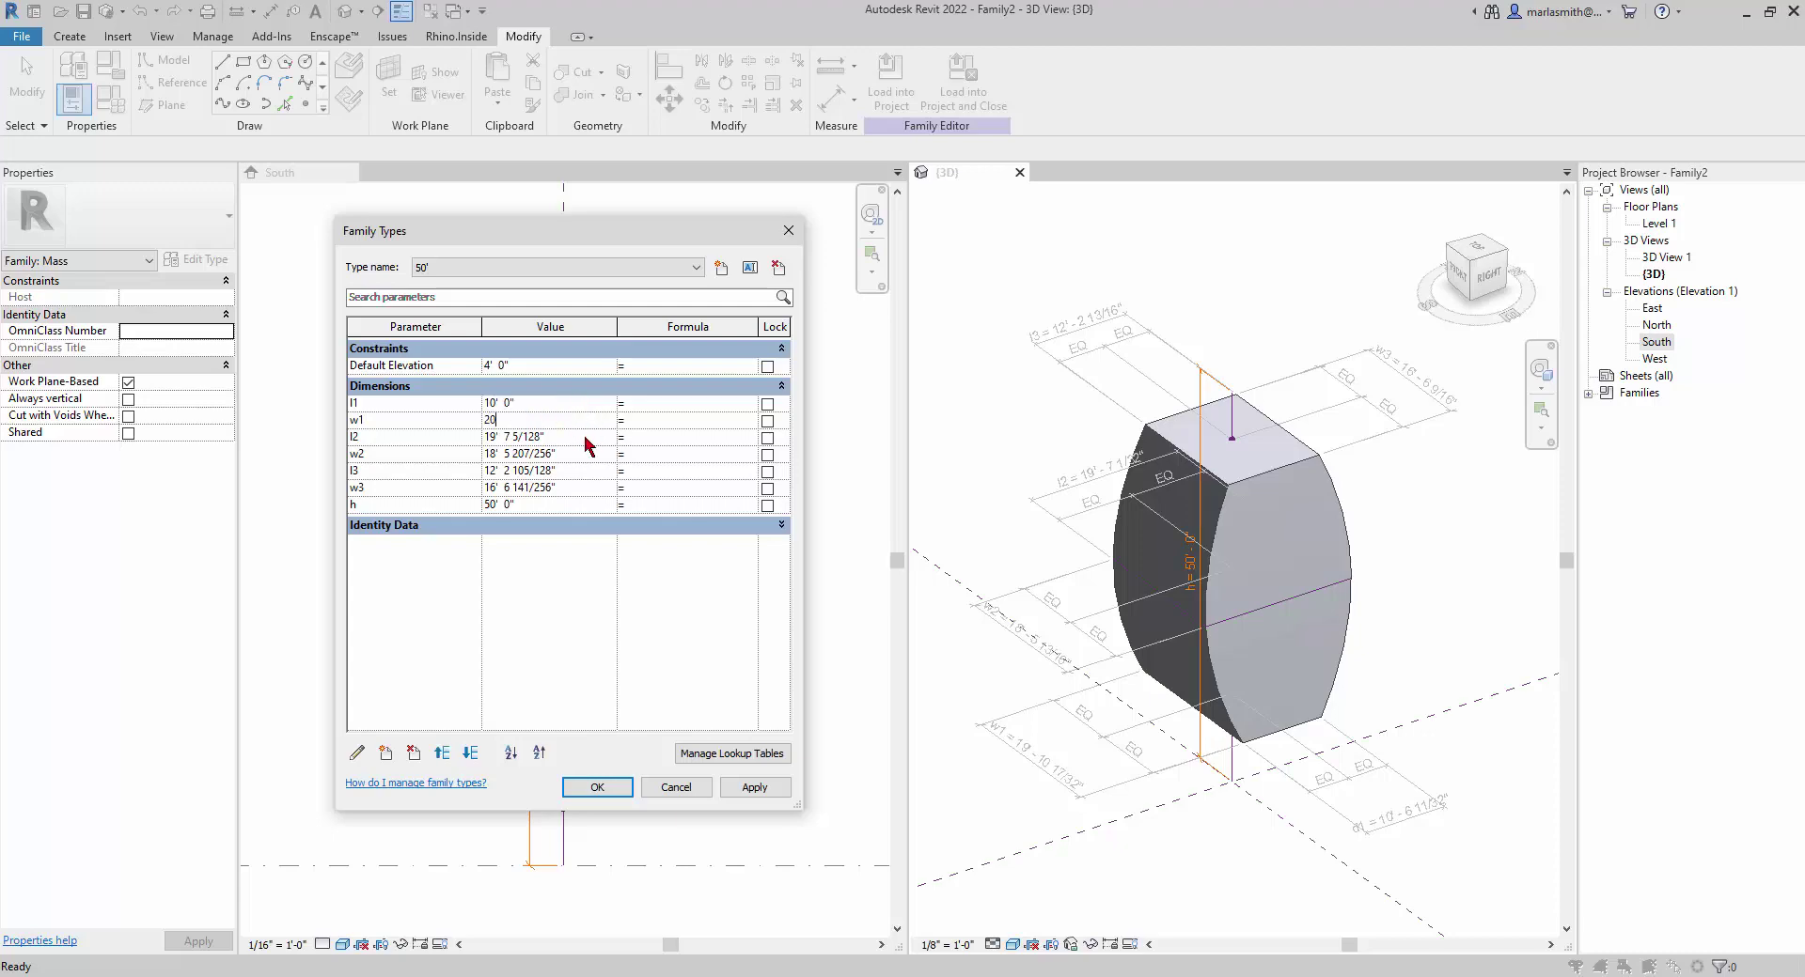
pyautogui.click(585, 438)
pyautogui.write('30')
pyautogui.click(579, 453)
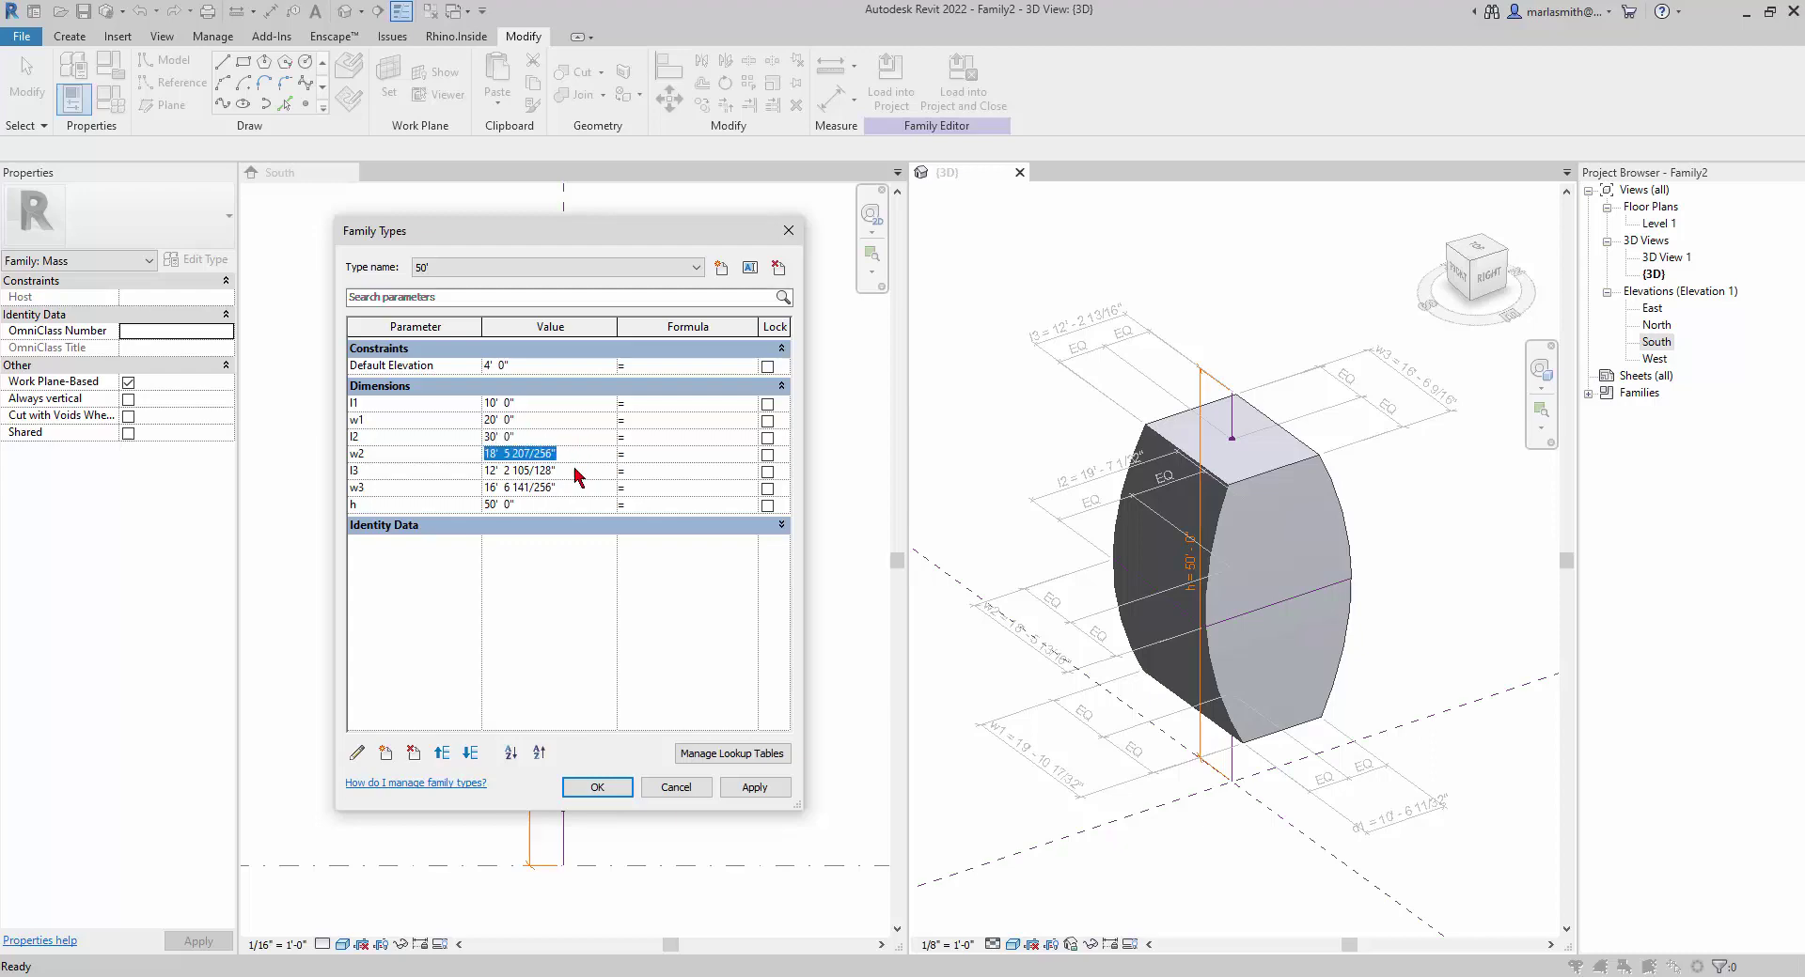
pyautogui.write('15')
# - Set the 50' type's l3 to 10' and w3 to 20', and apply the values to the form
pyautogui.click(577, 475)
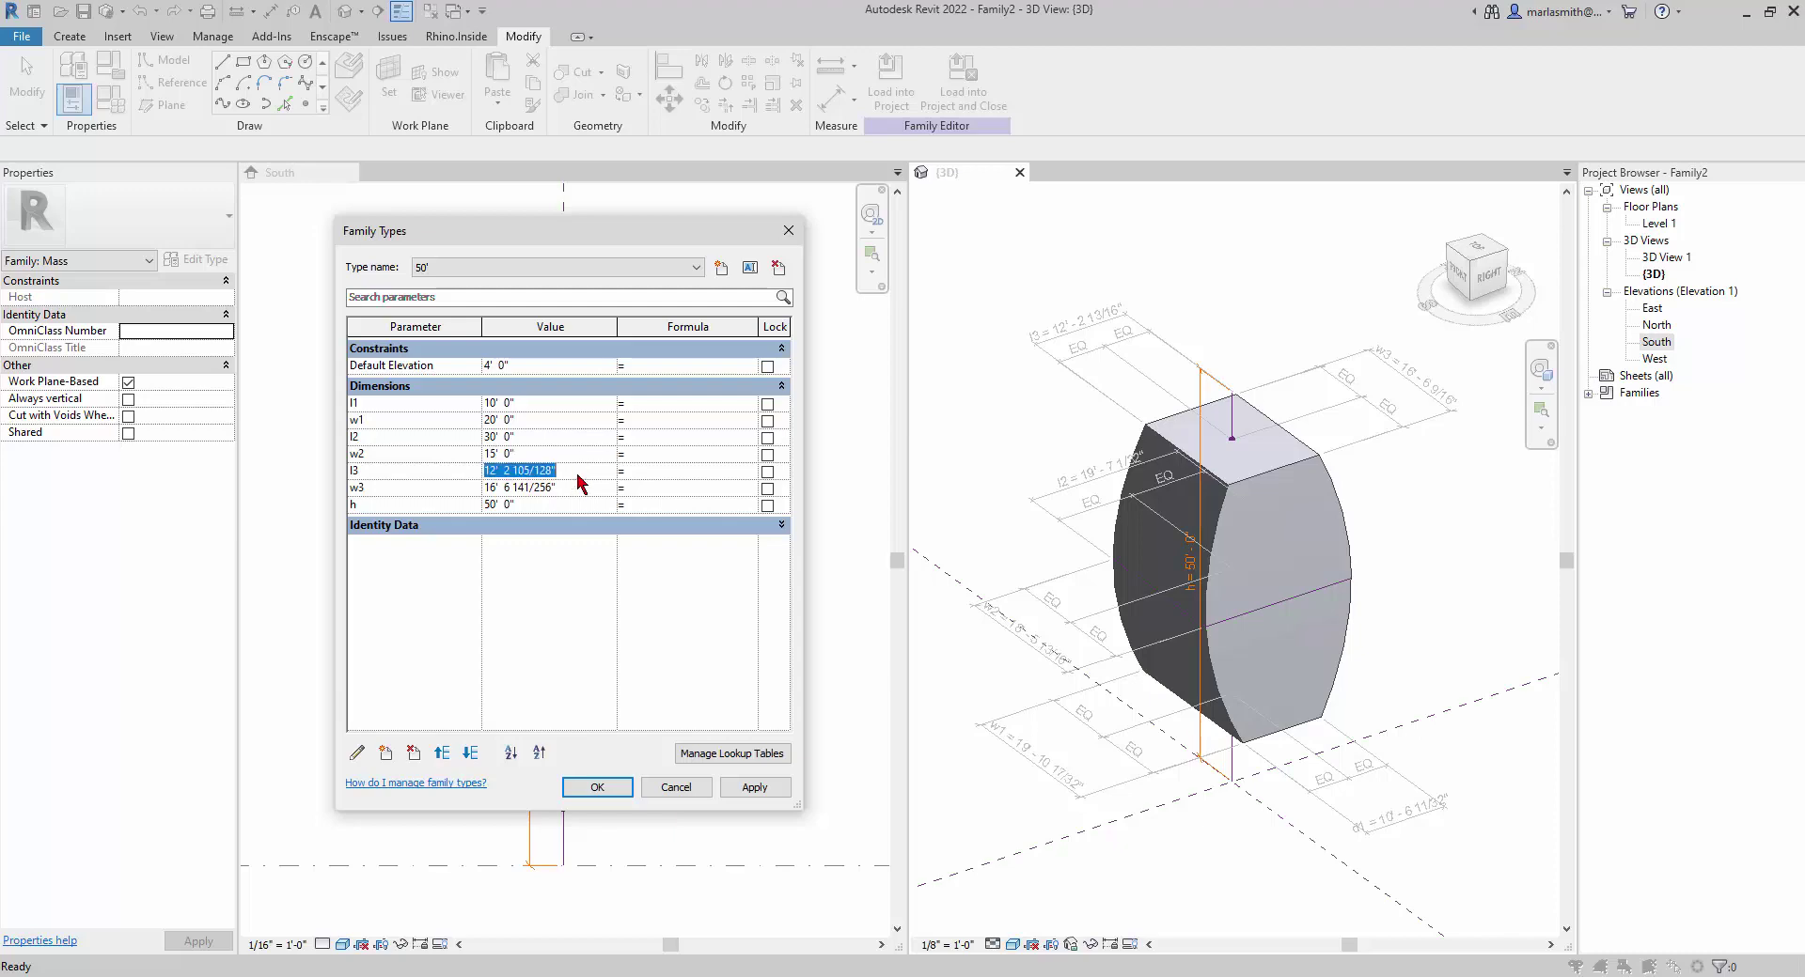
pyautogui.write('10')
pyautogui.click(574, 486)
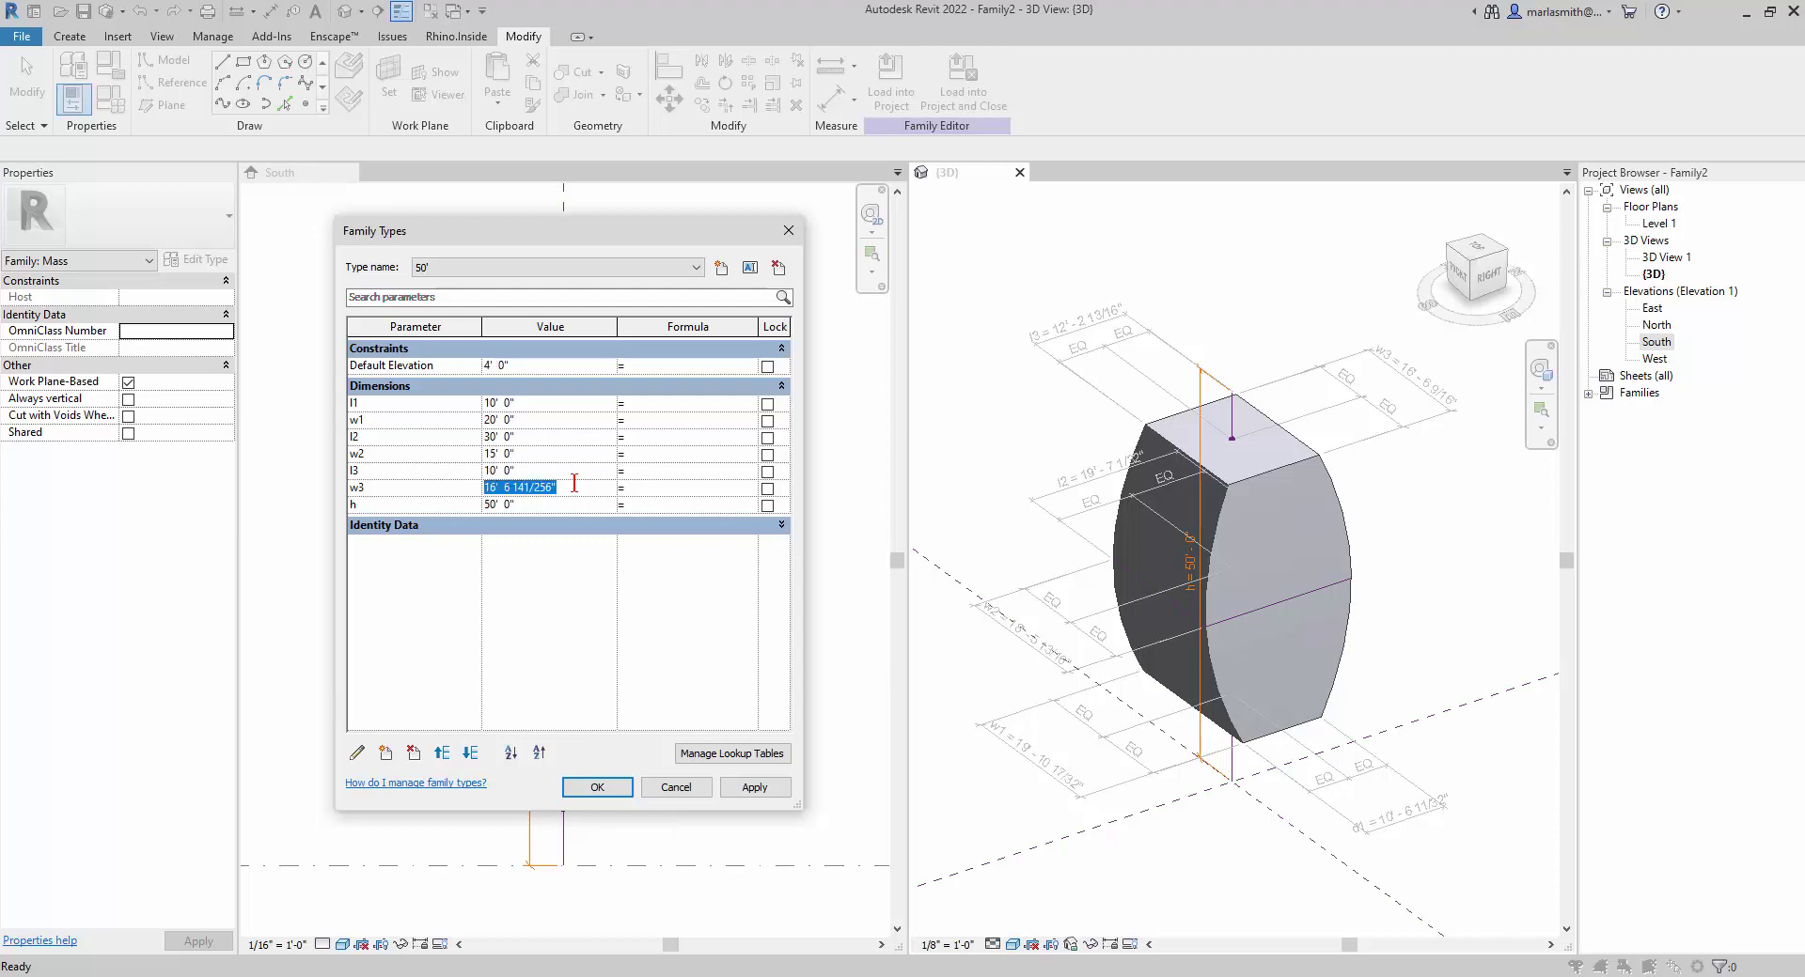
pyautogui.write('20')
pyautogui.click(755, 789)
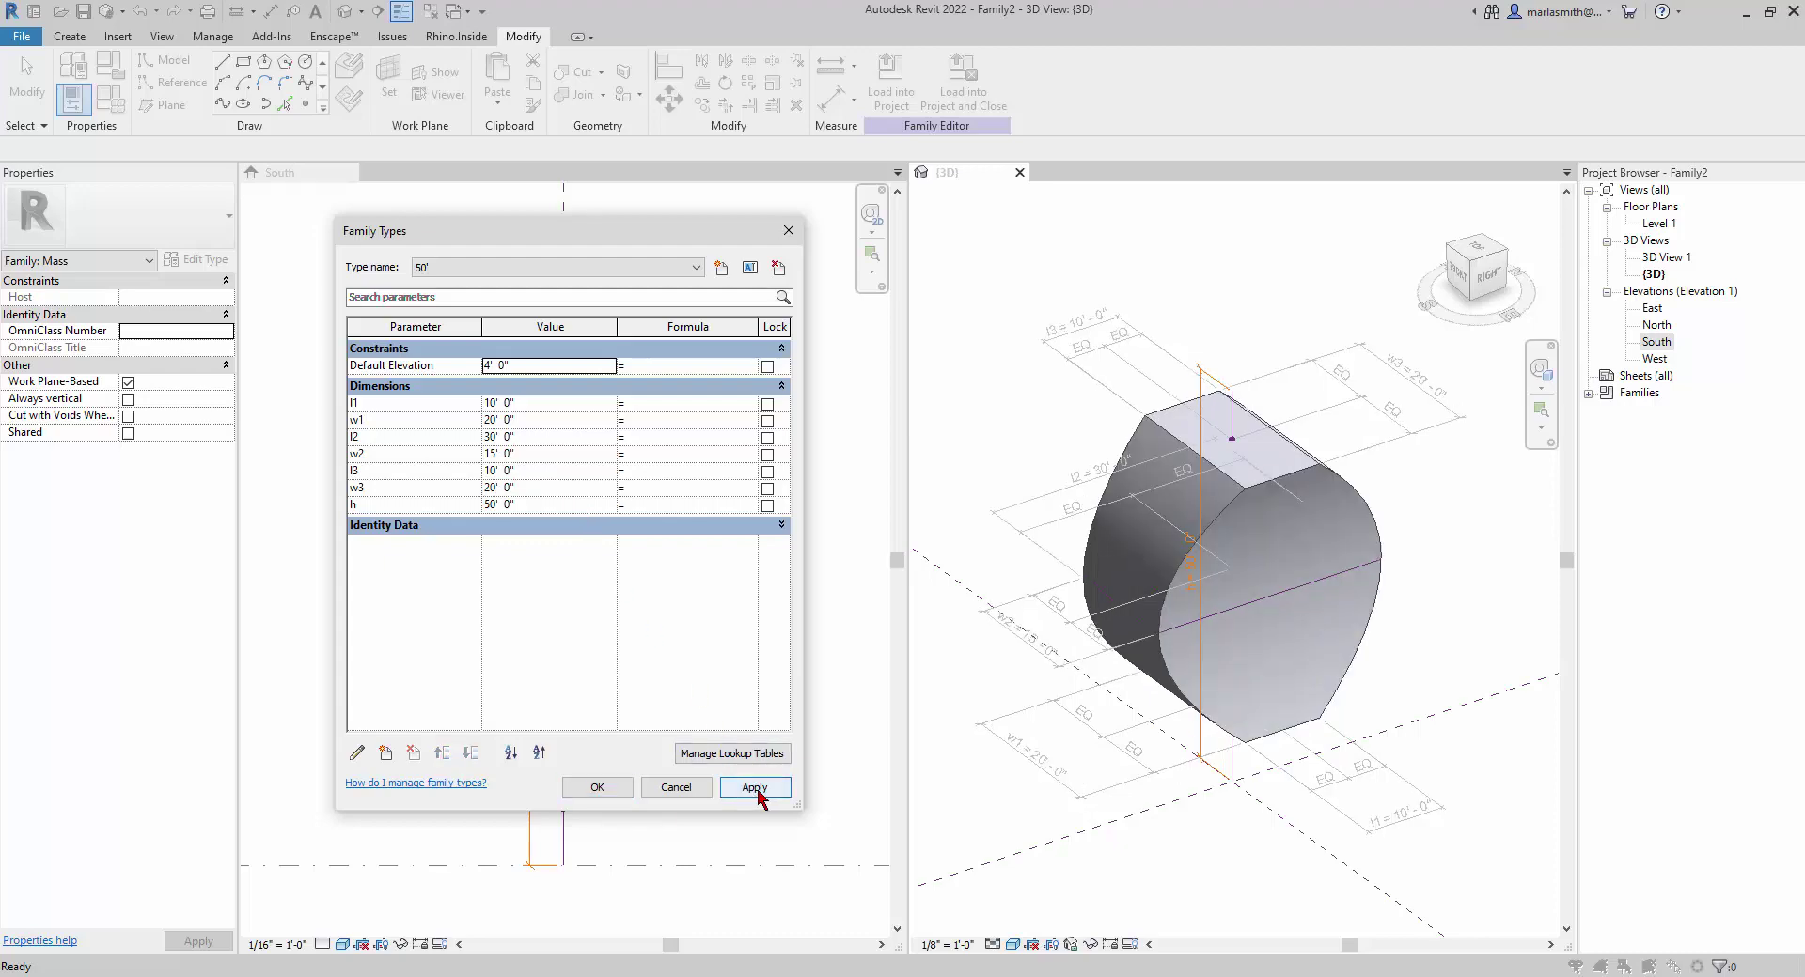
# - Apply the 70' type to the form and set its l1 to 40' and w1 to 50'
pyautogui.click(697, 268)
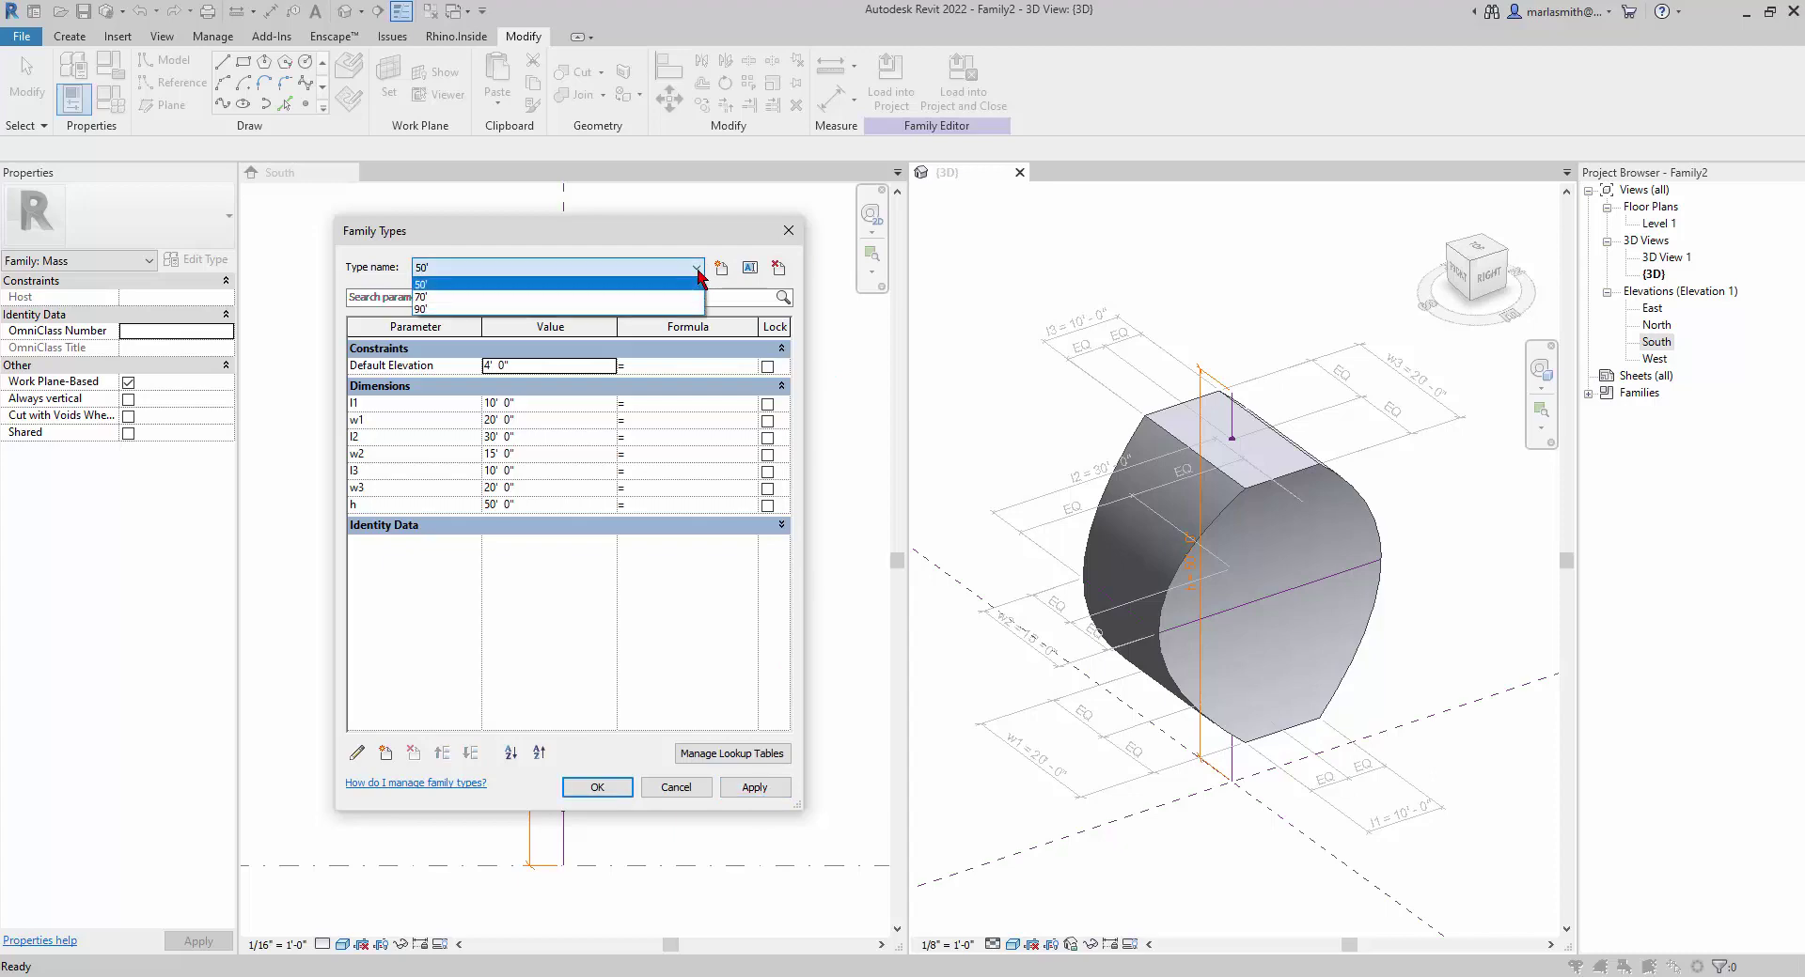
pyautogui.click(673, 297)
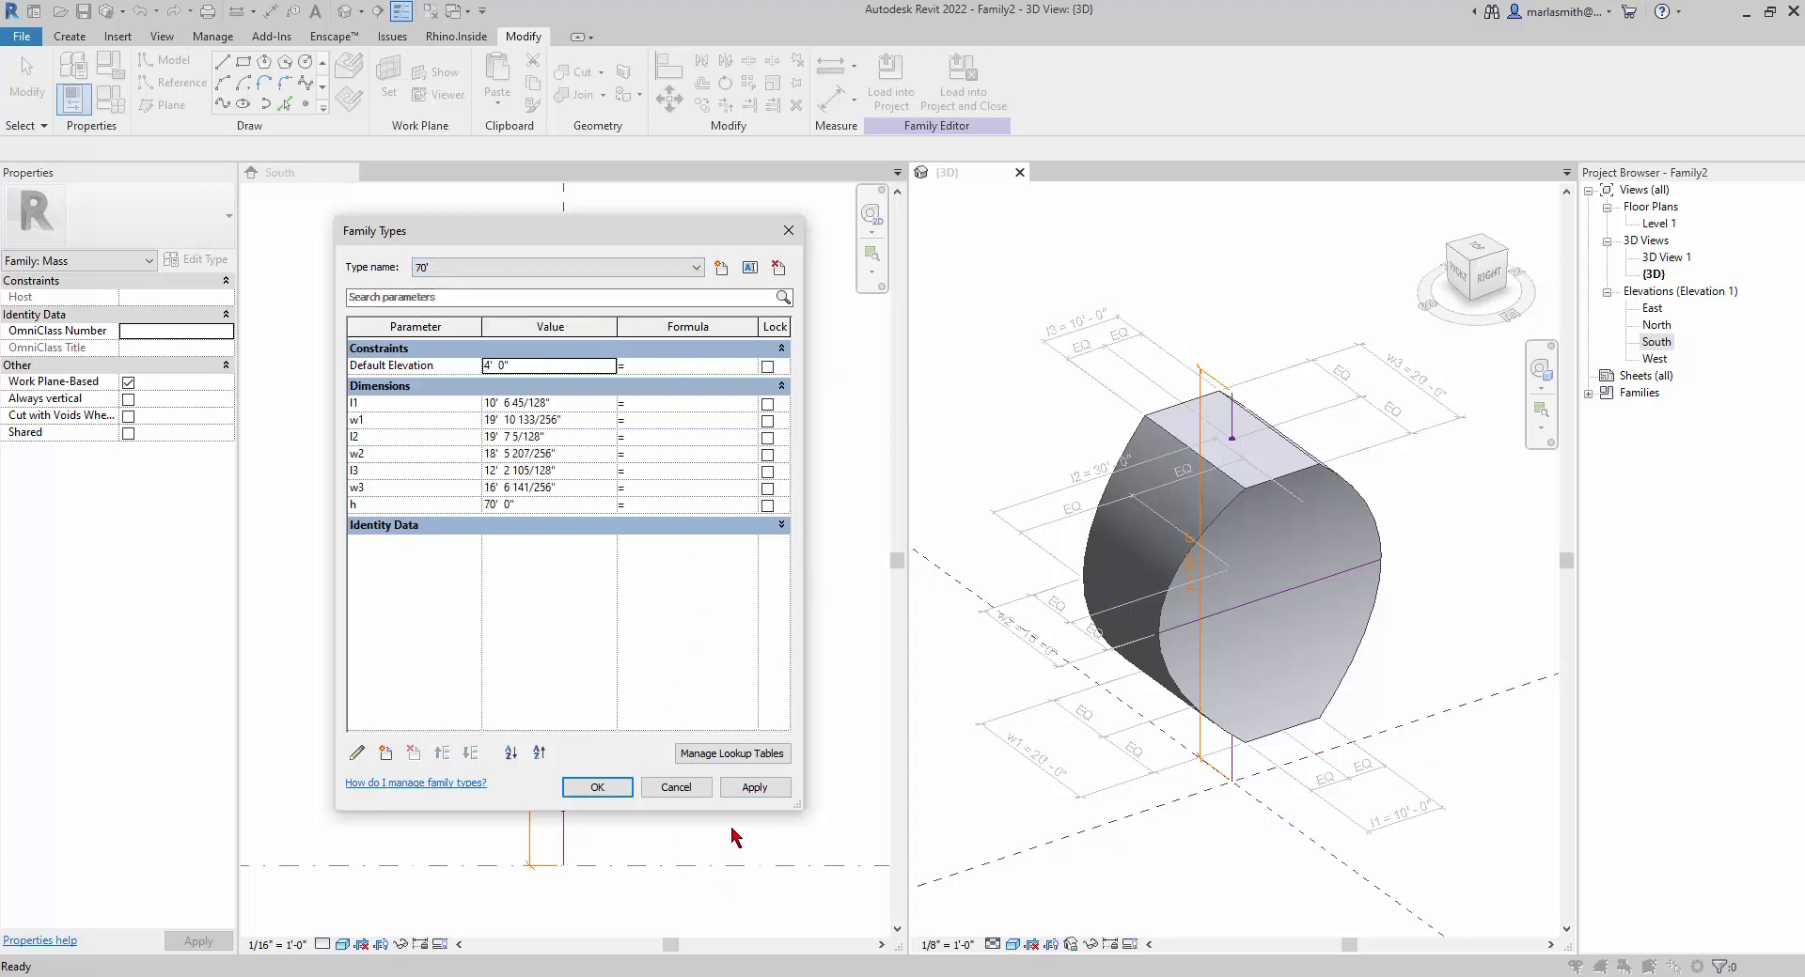
pyautogui.click(771, 791)
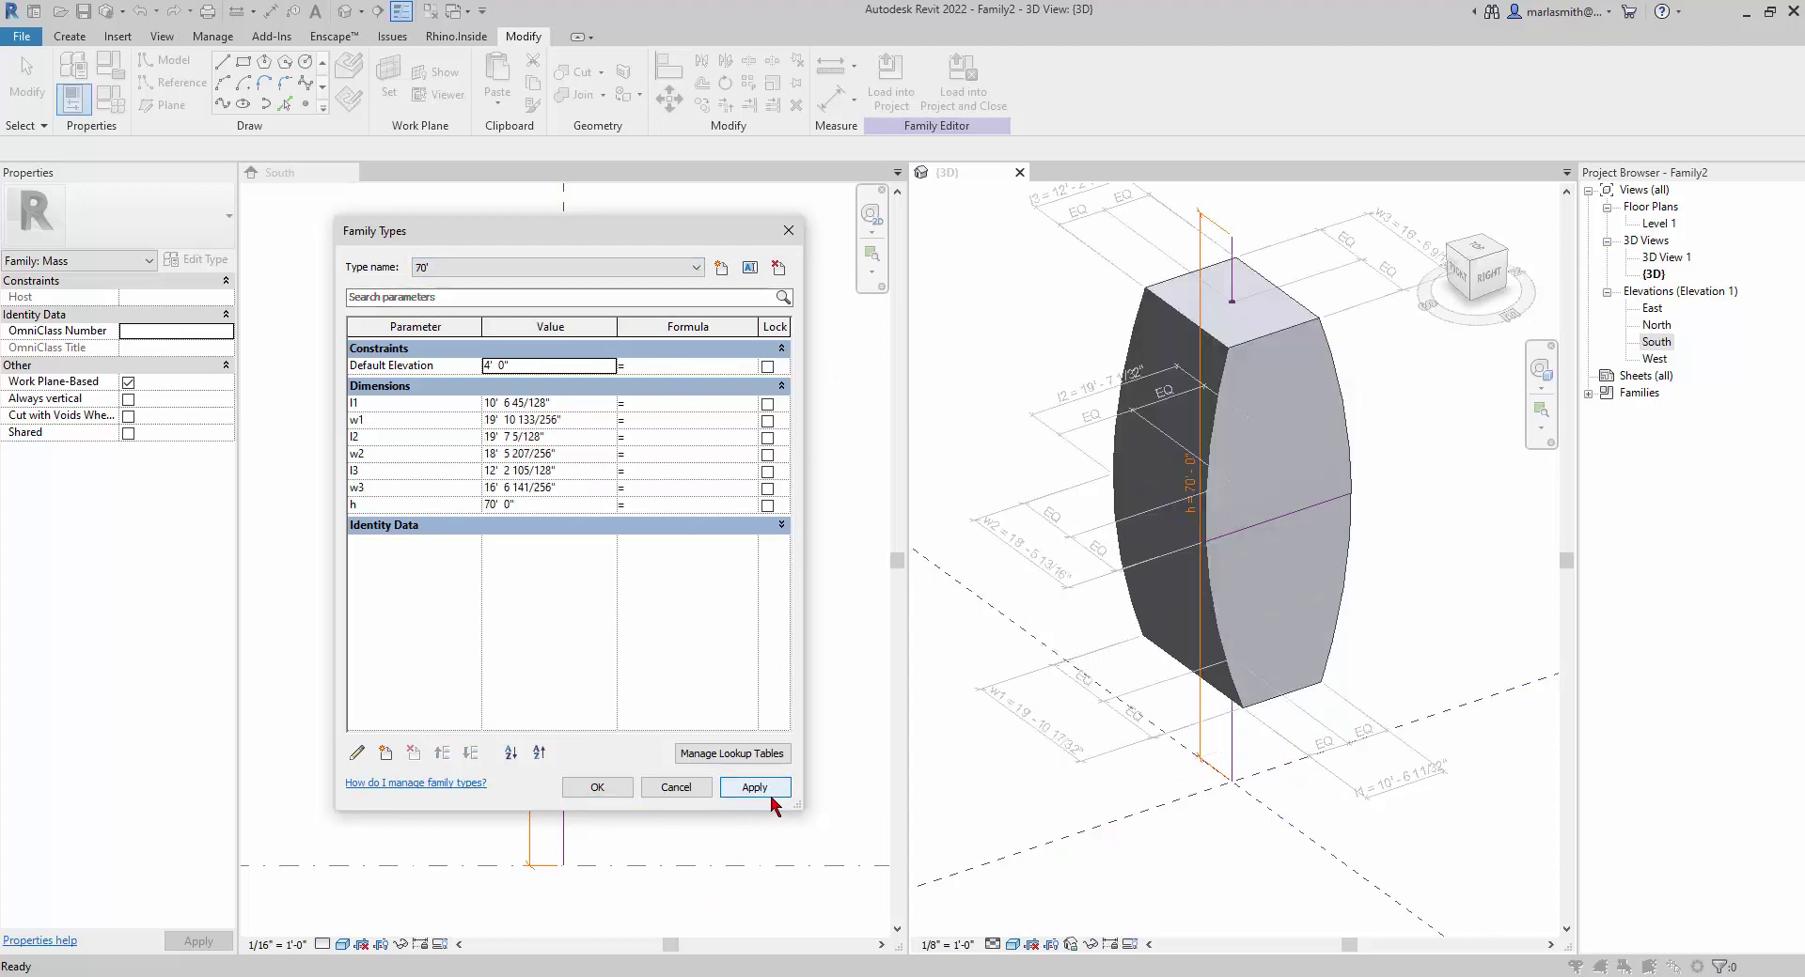
pyautogui.click(589, 409)
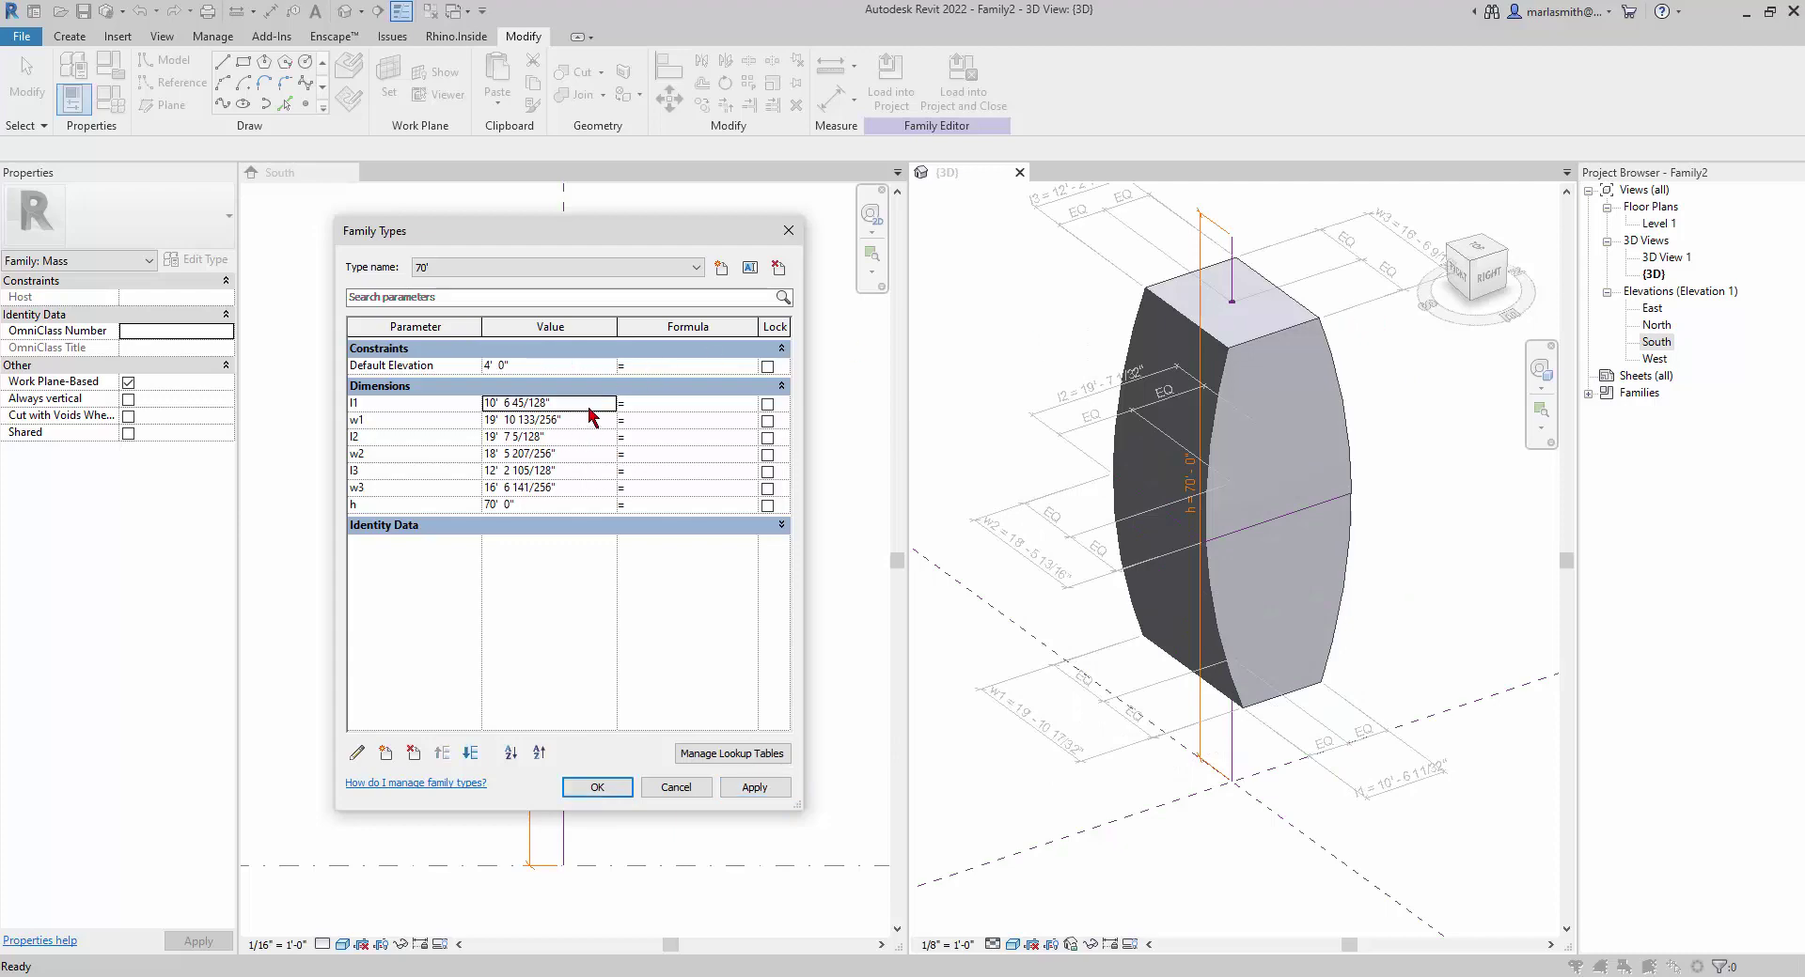
pyautogui.click(590, 414)
pyautogui.write('40')
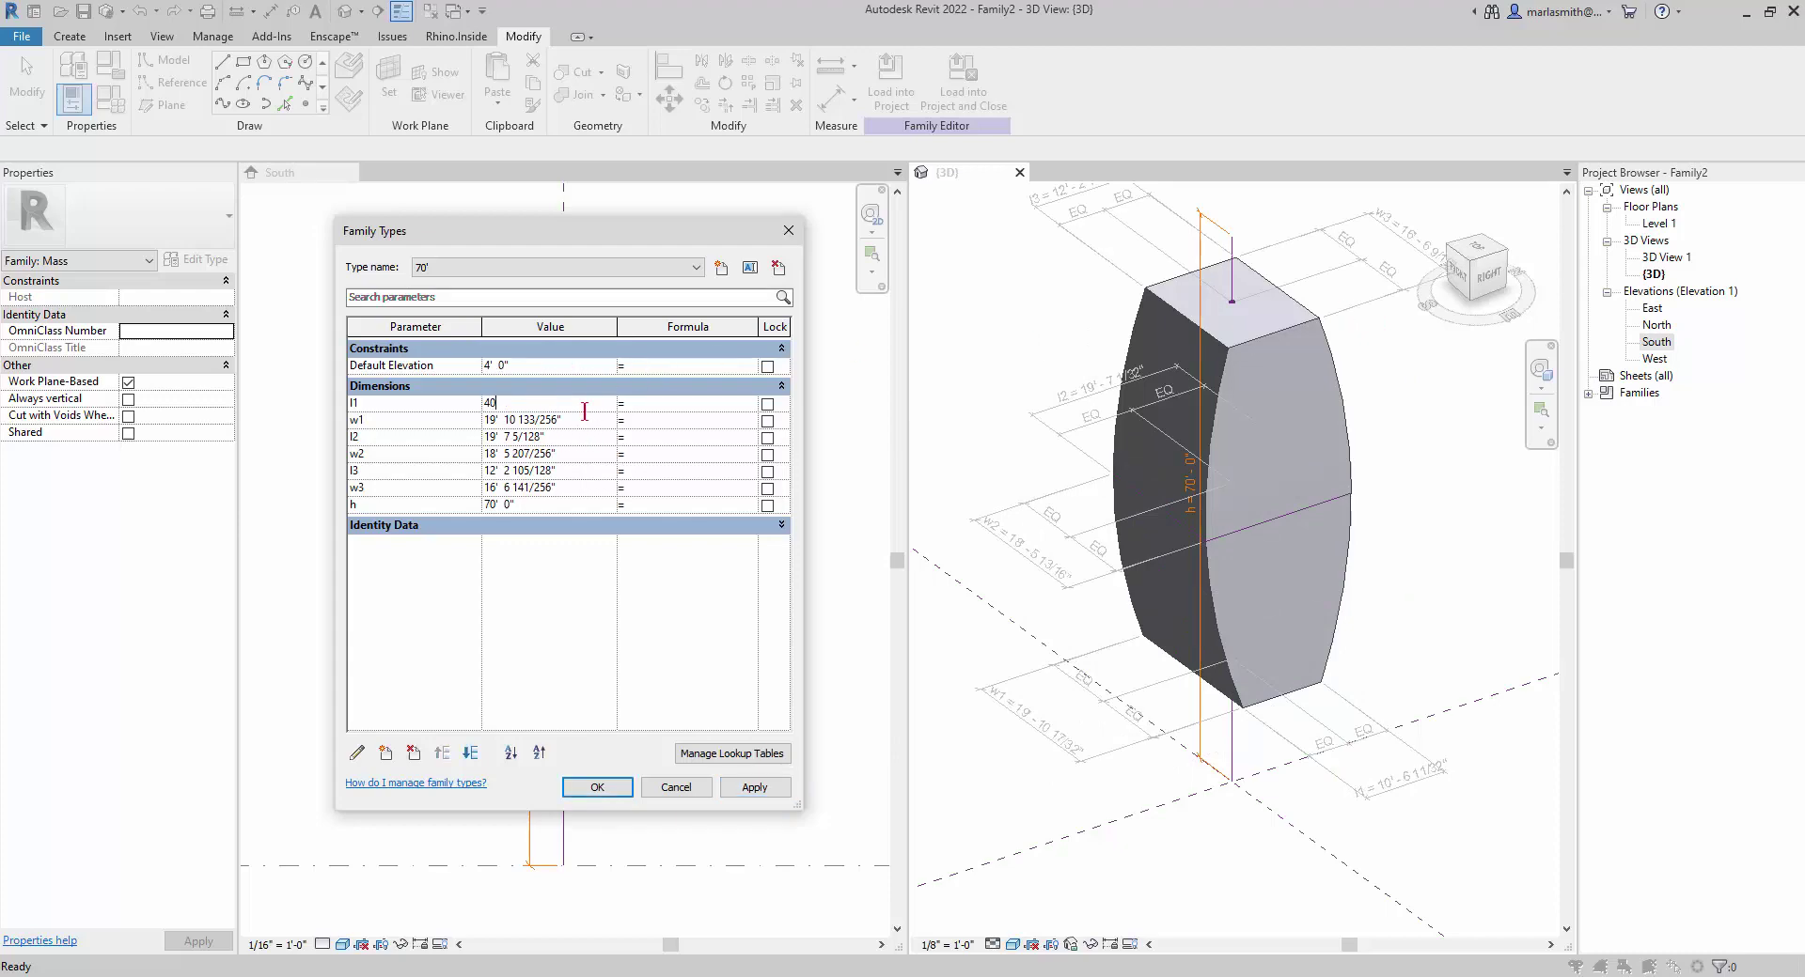
pyautogui.click(587, 416)
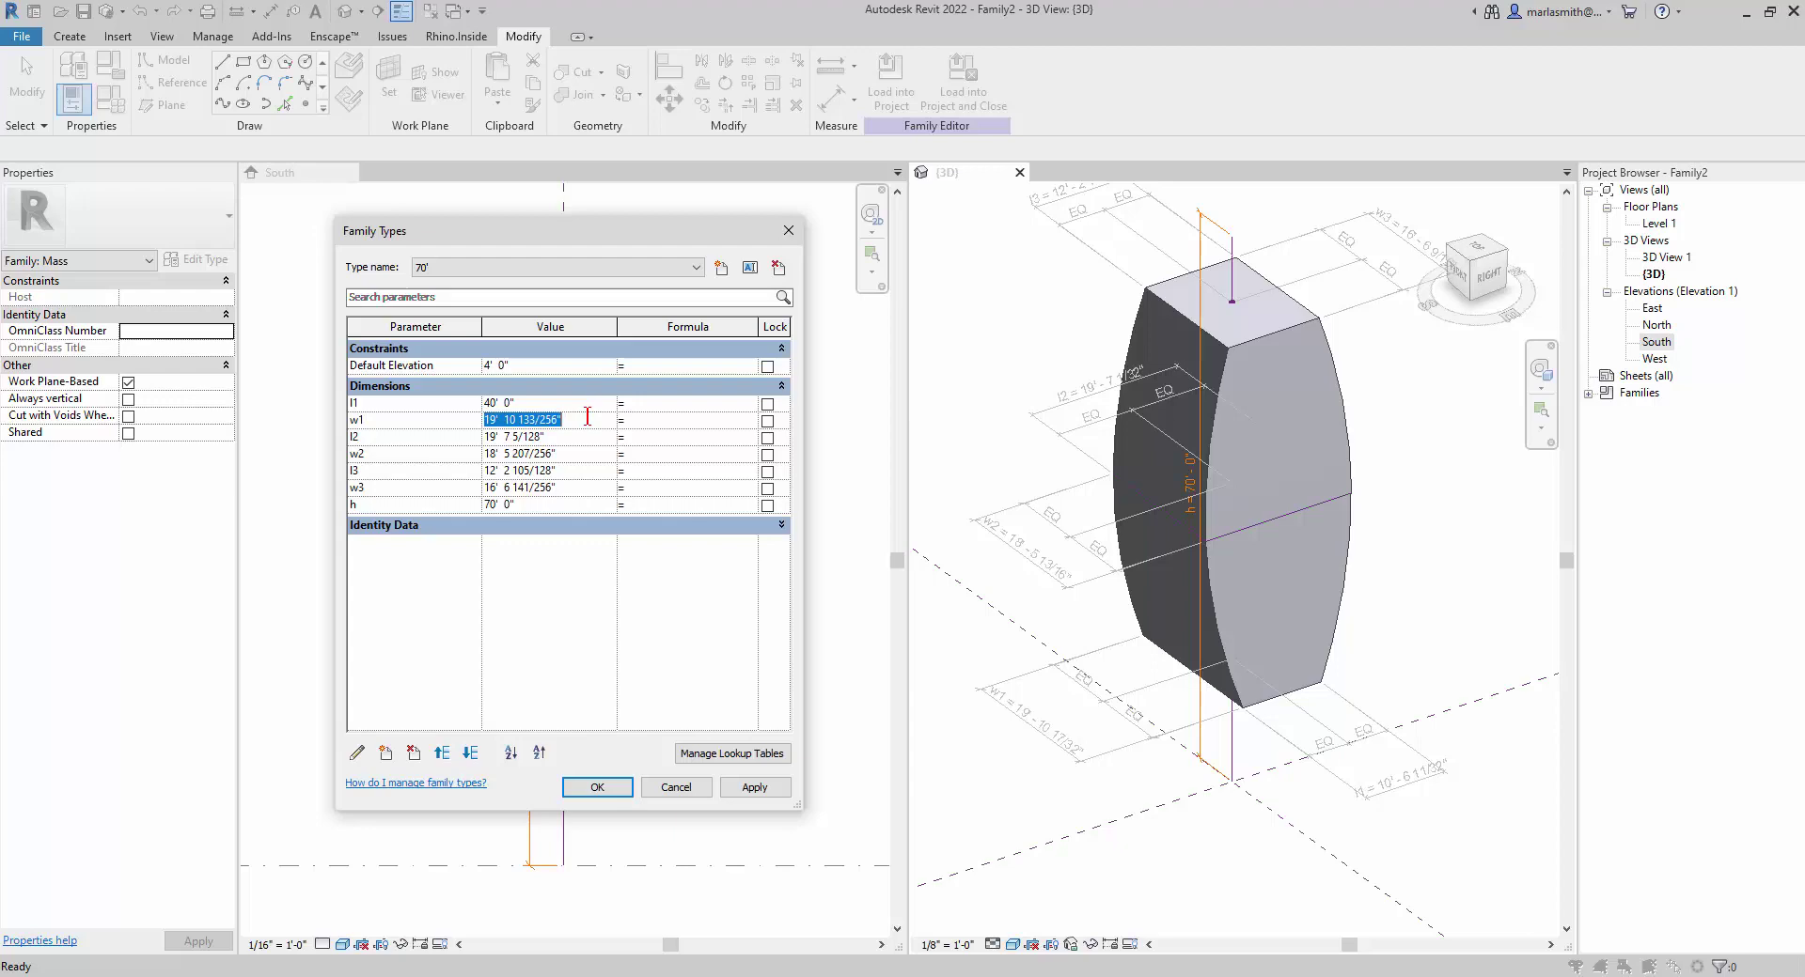
pyautogui.write('50')
# - Set the 70' type's l2 to 40' and w2 to 10'
pyautogui.click(592, 438)
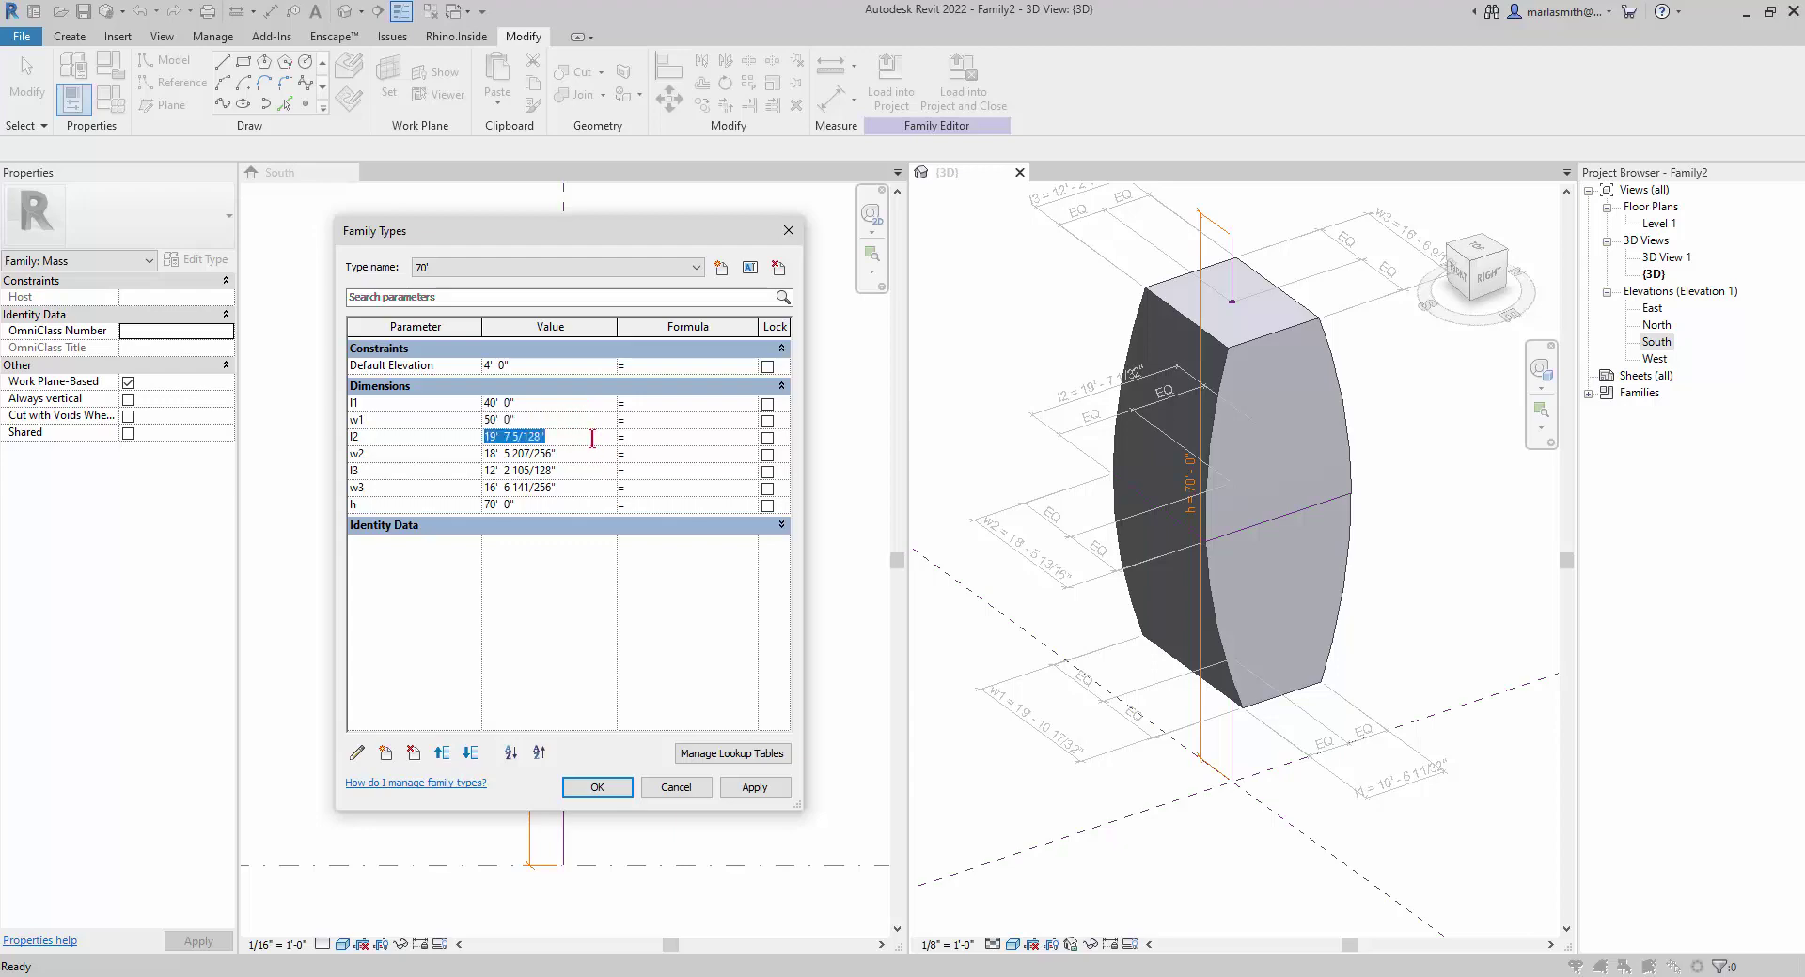
pyautogui.write('40')
pyautogui.click(602, 465)
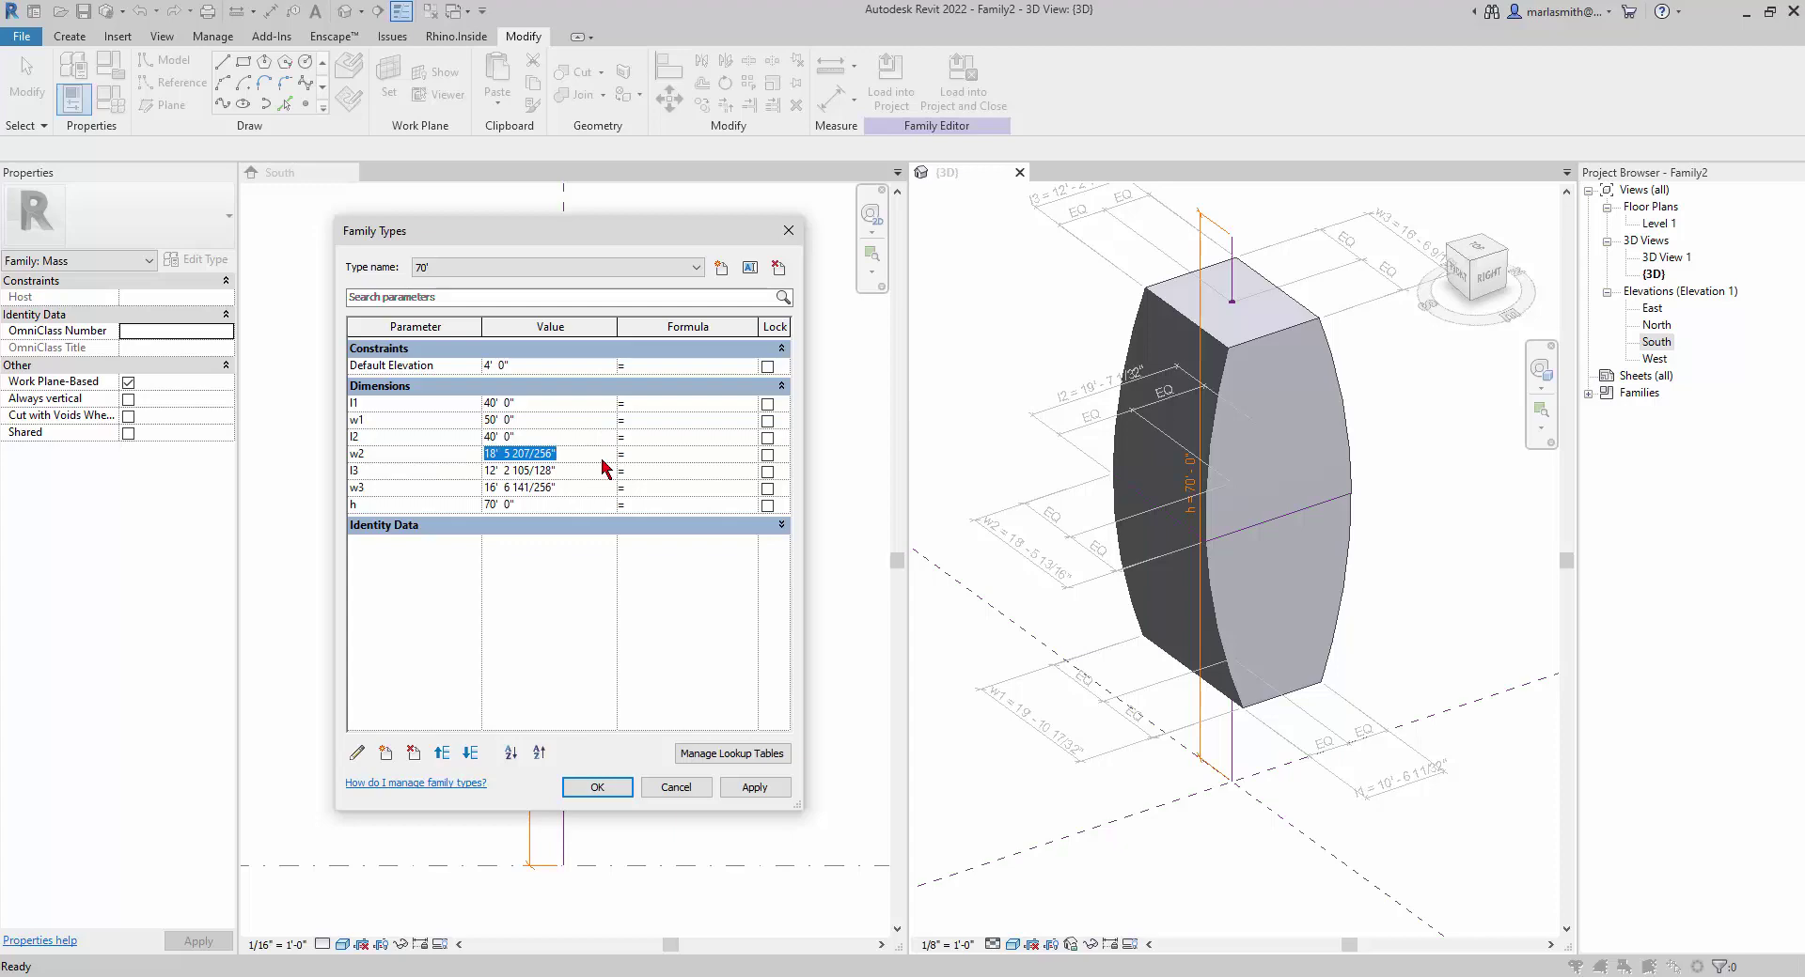
pyautogui.write('10')
pyautogui.press('Tab')
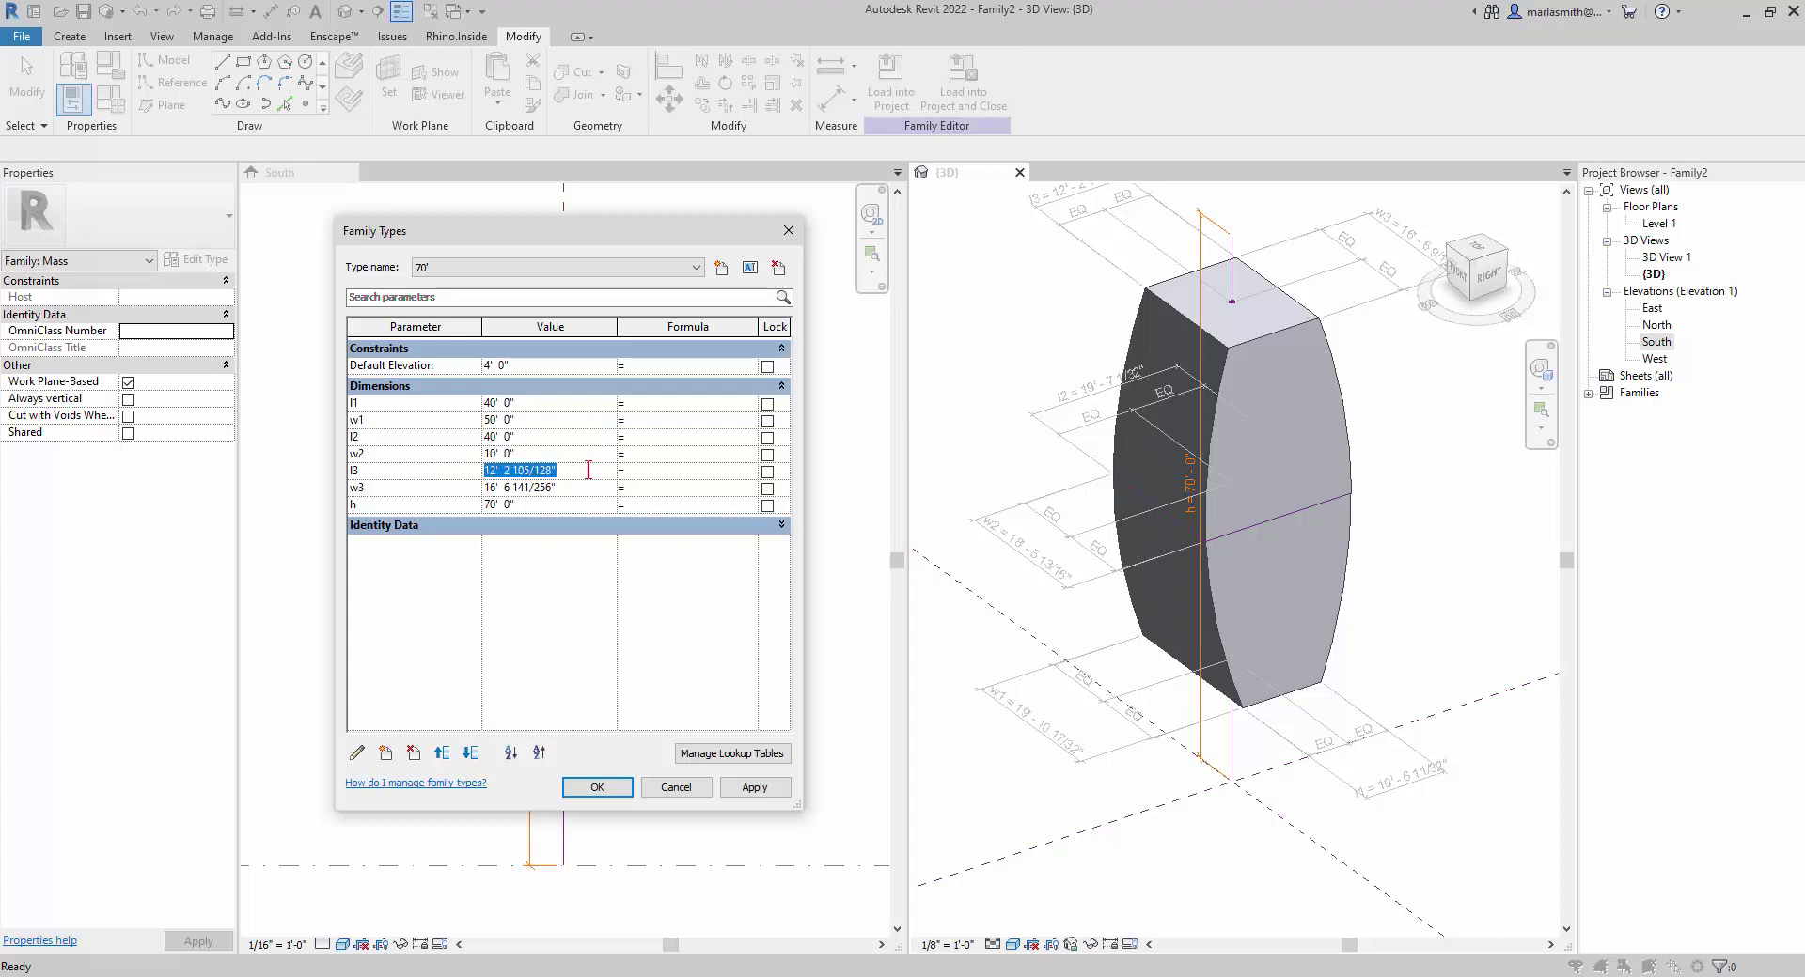
# - Set the 70' type's l3 to 40' and w3 to 20', and apply the values to the form
pyautogui.write('40')
pyautogui.press('Tab')
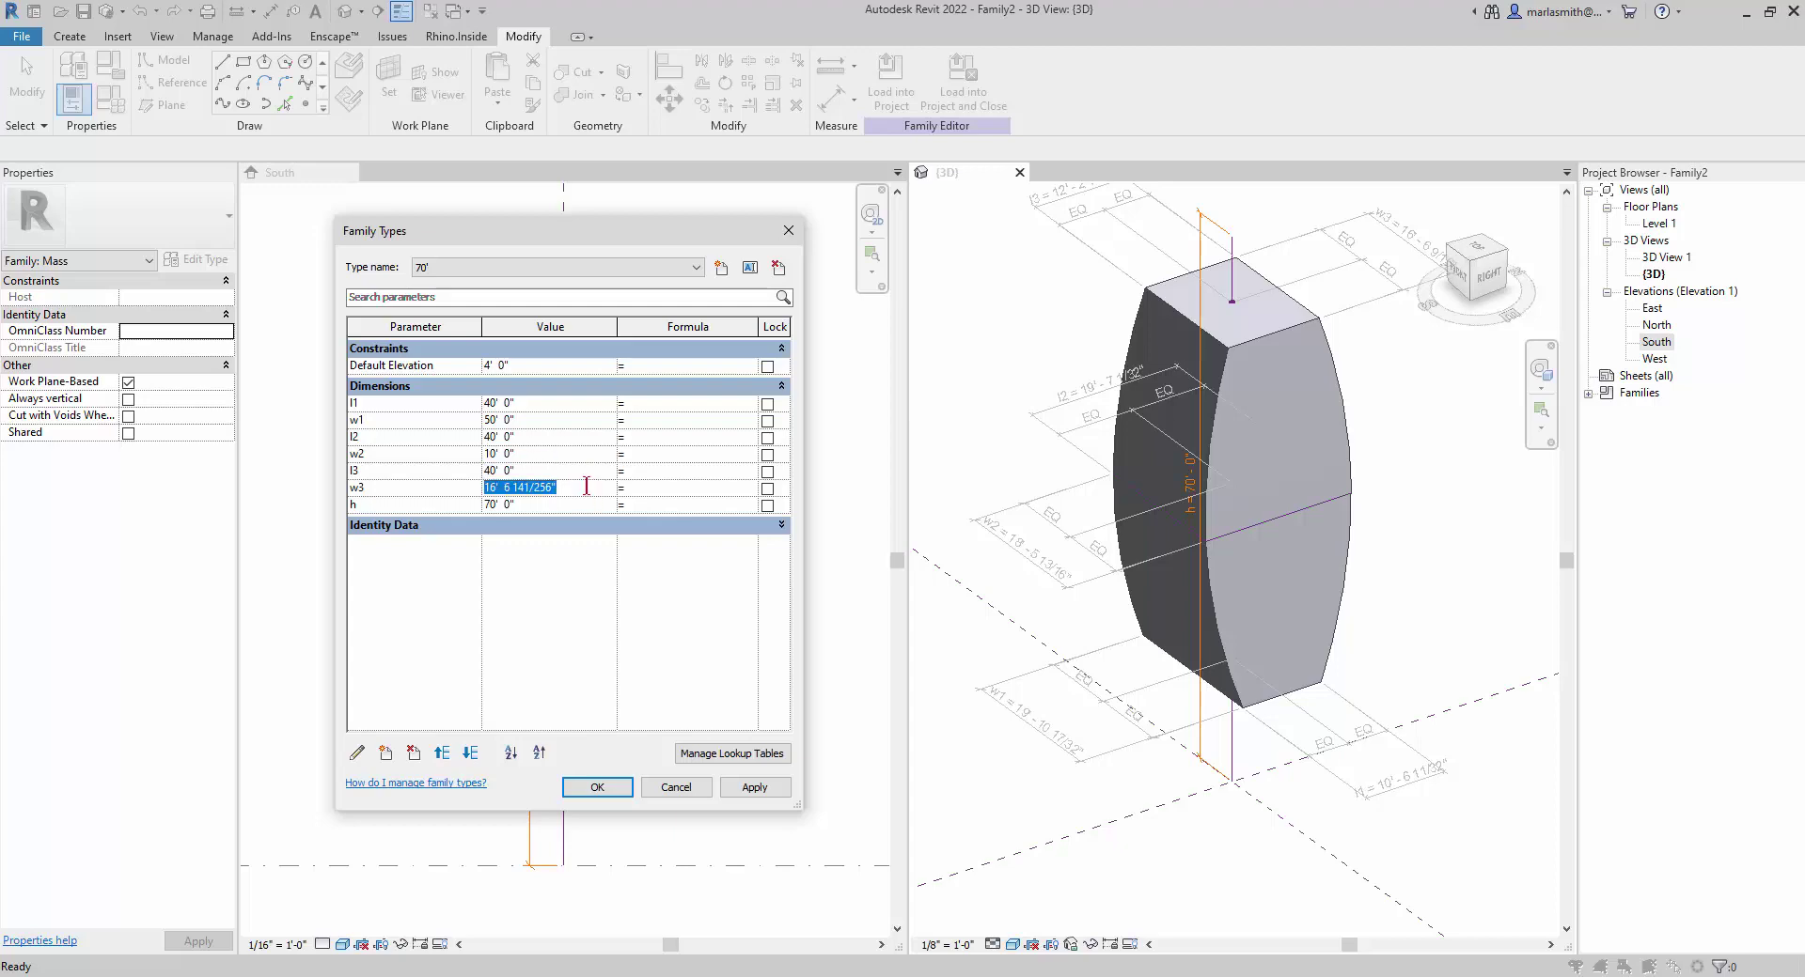
pyautogui.write('20')
pyautogui.press('Tab')
pyautogui.click(756, 789)
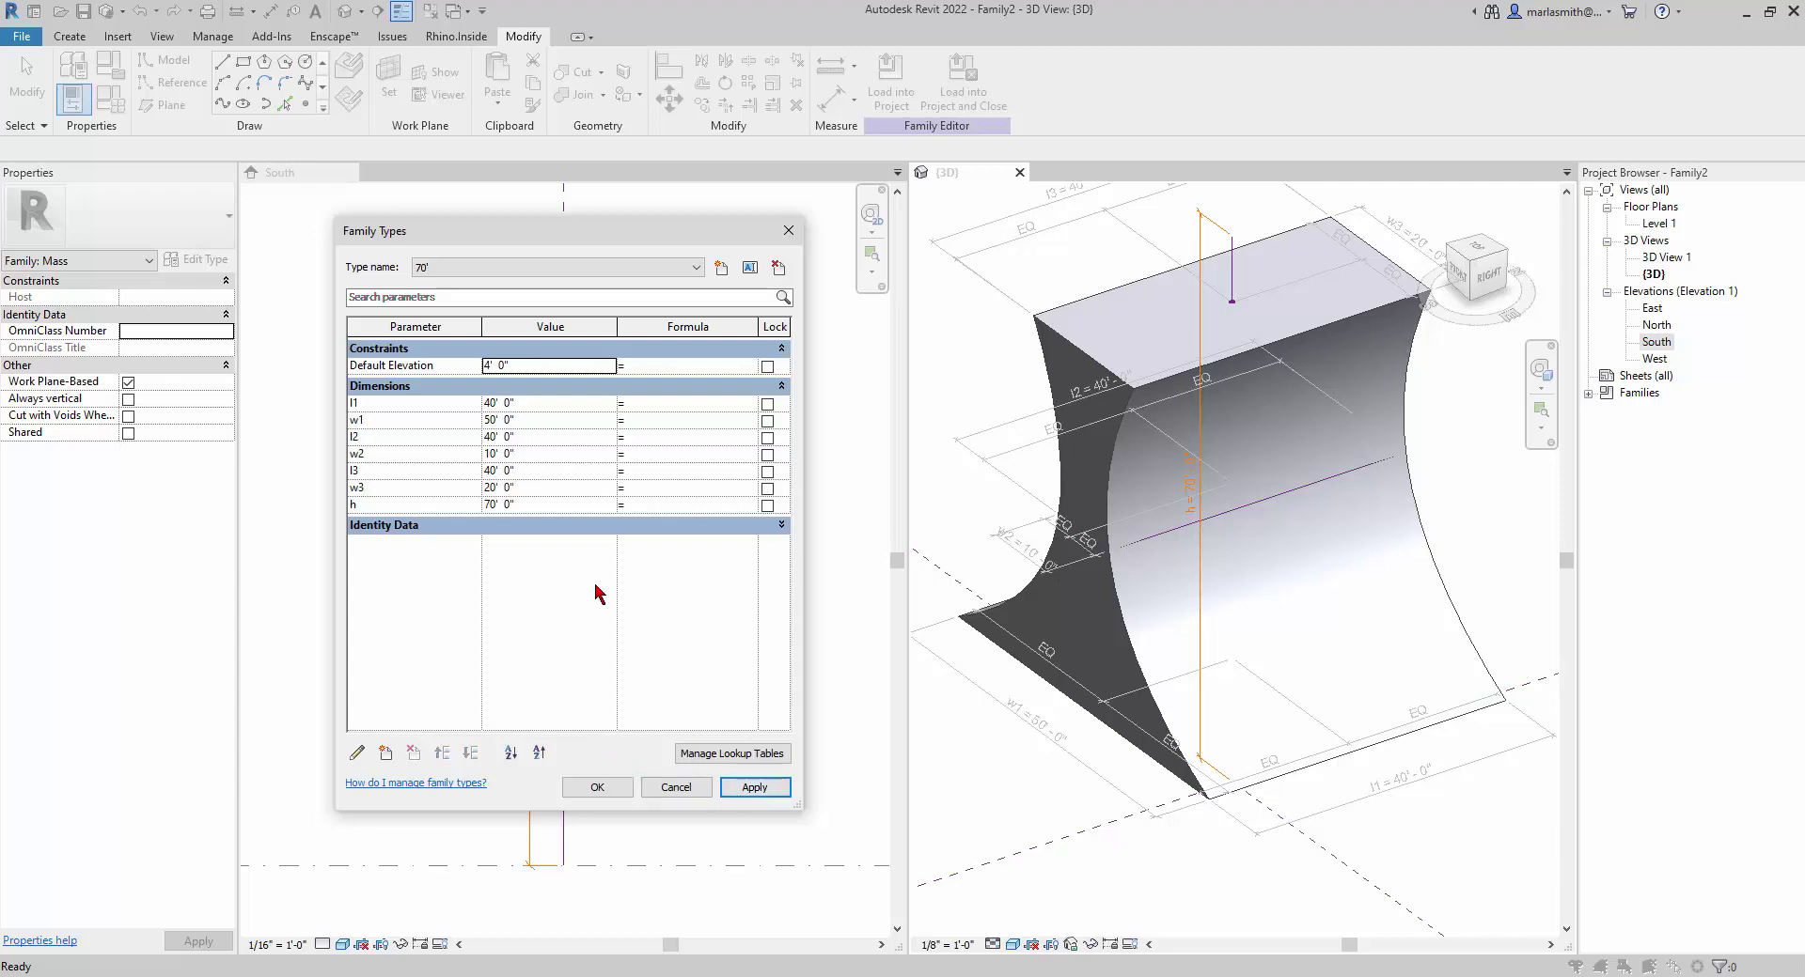
# - Apply the 90' type to the form and set its l1 to 30'
pyautogui.click(695, 269)
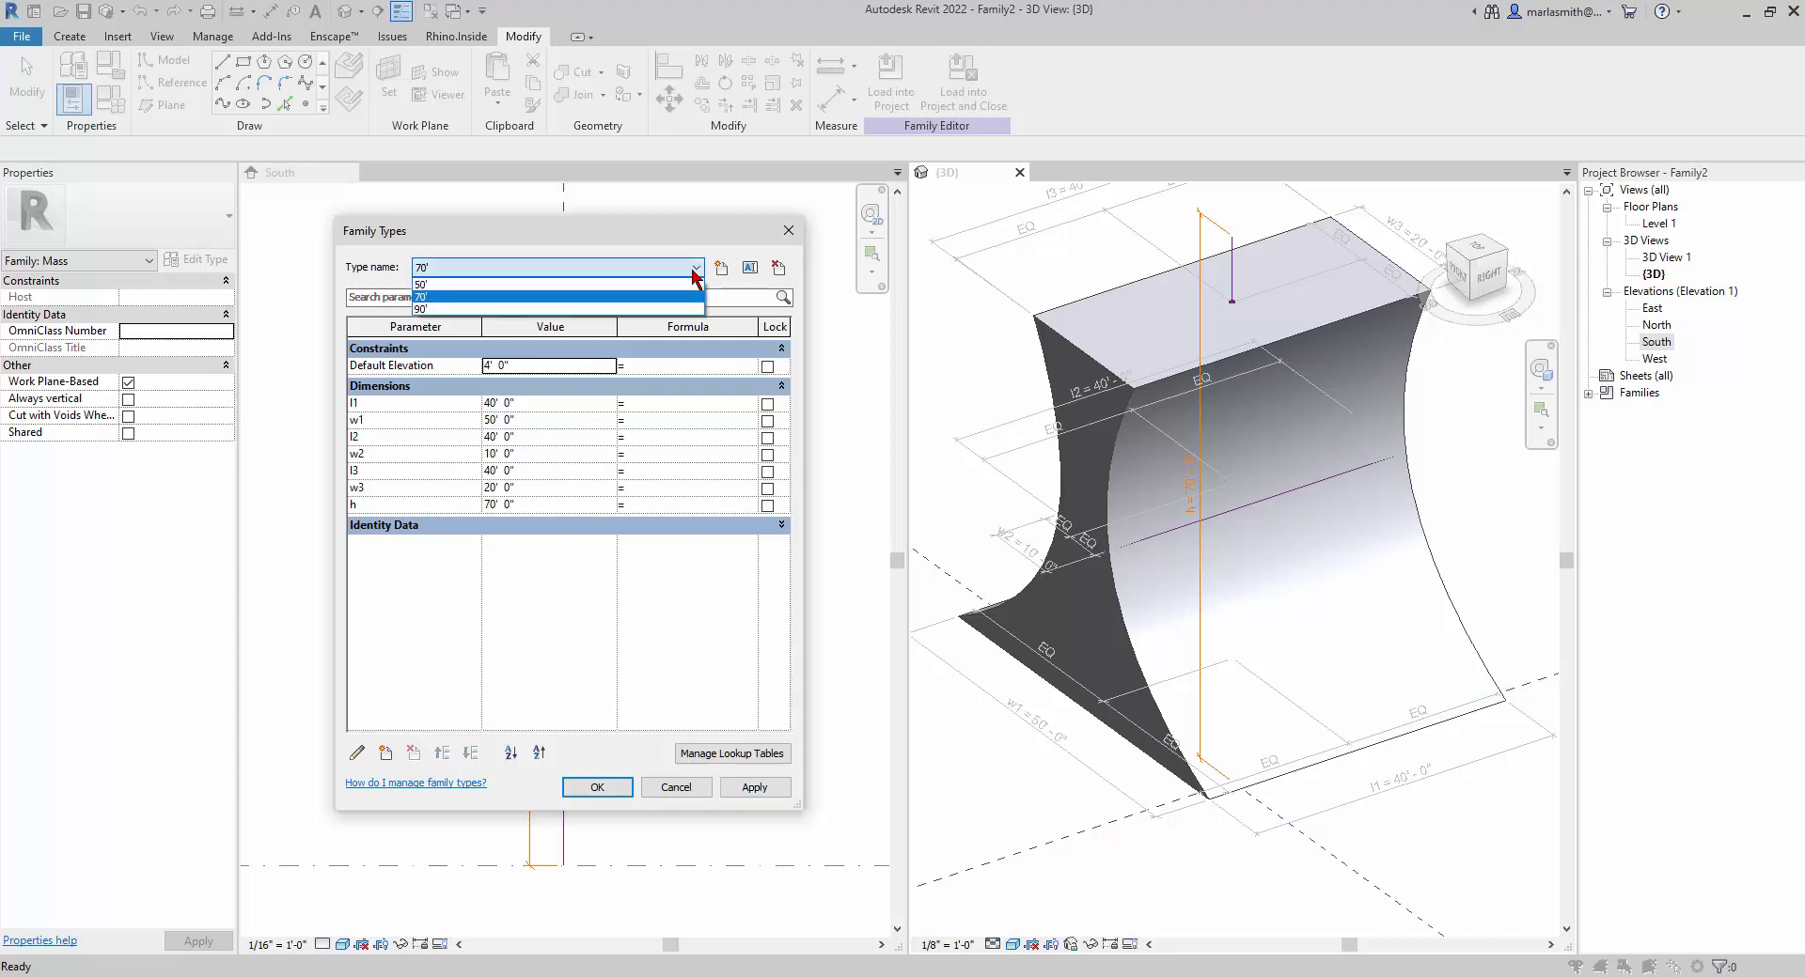
pyautogui.click(669, 310)
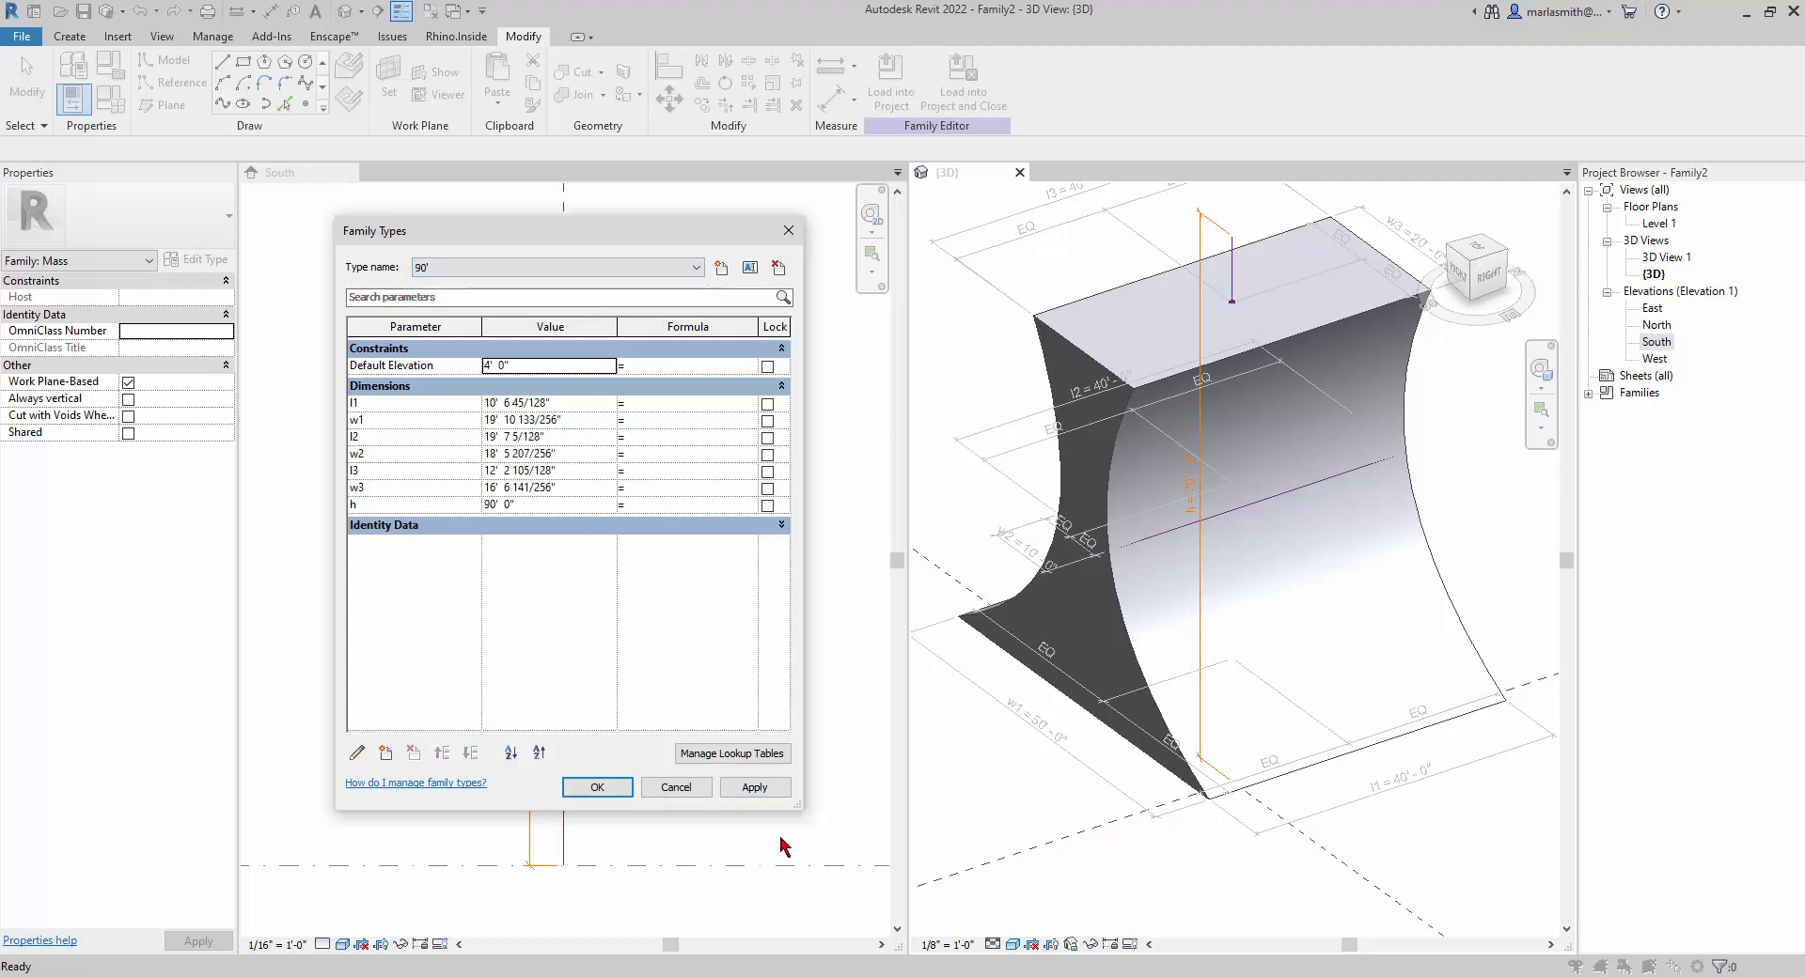
pyautogui.click(761, 789)
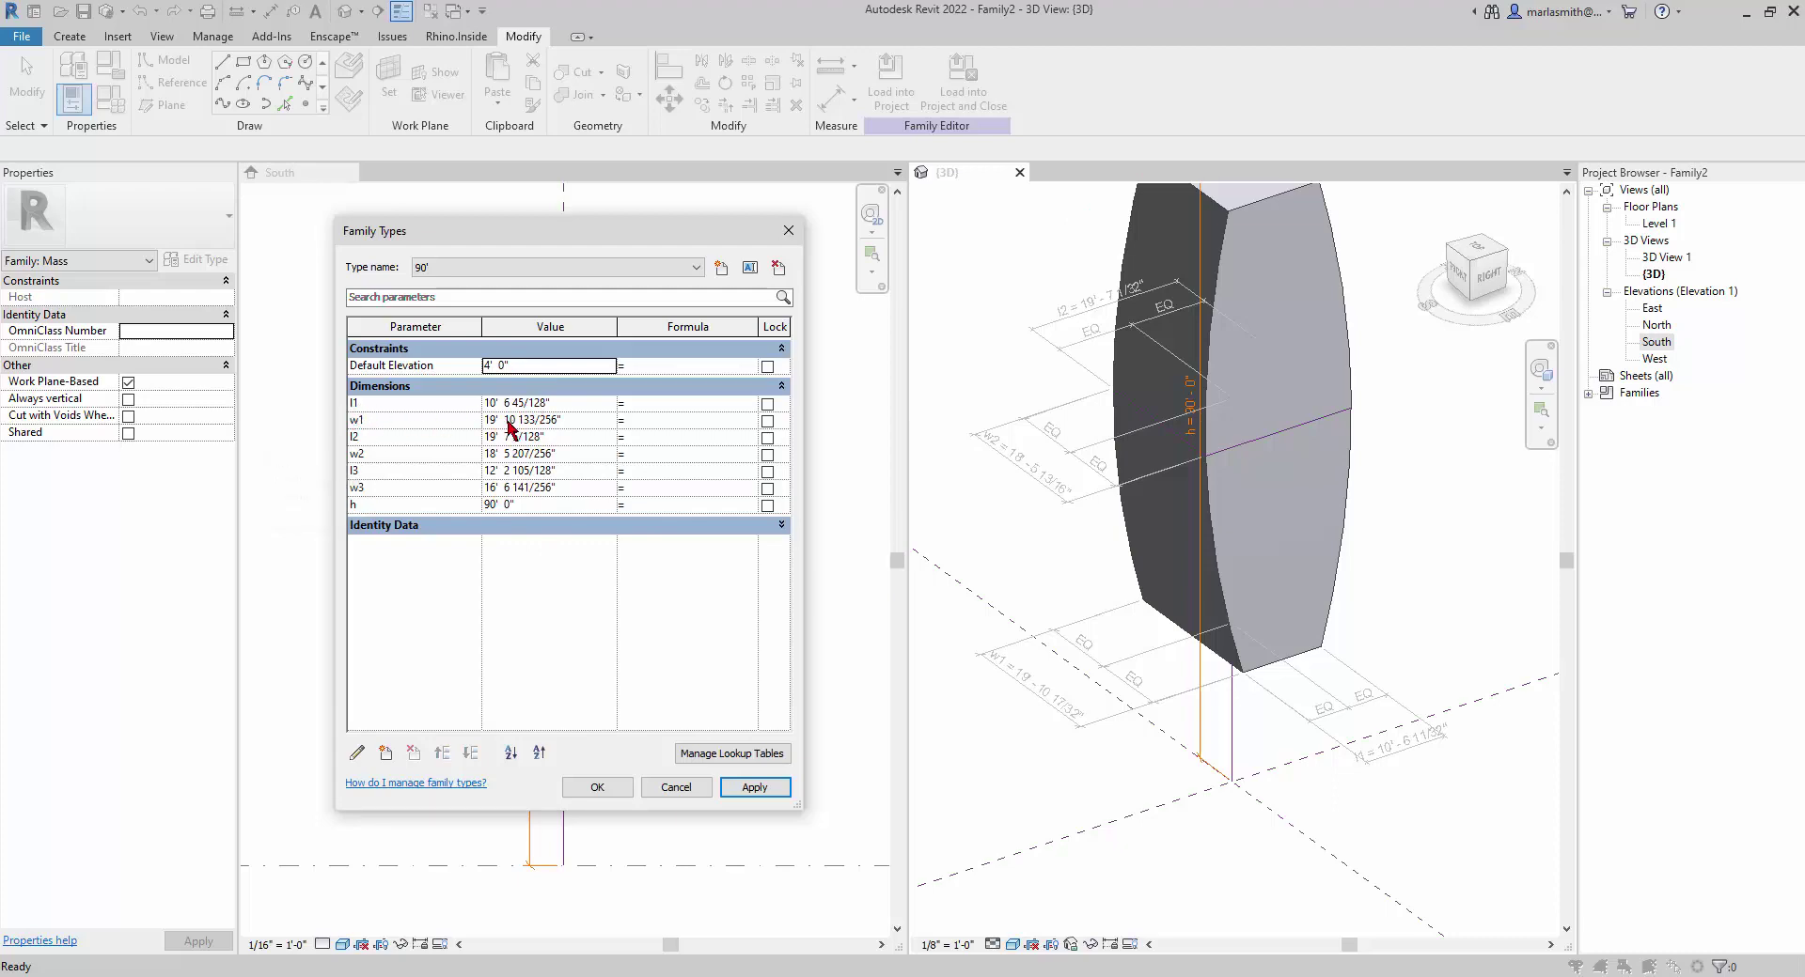
pyautogui.click(598, 404)
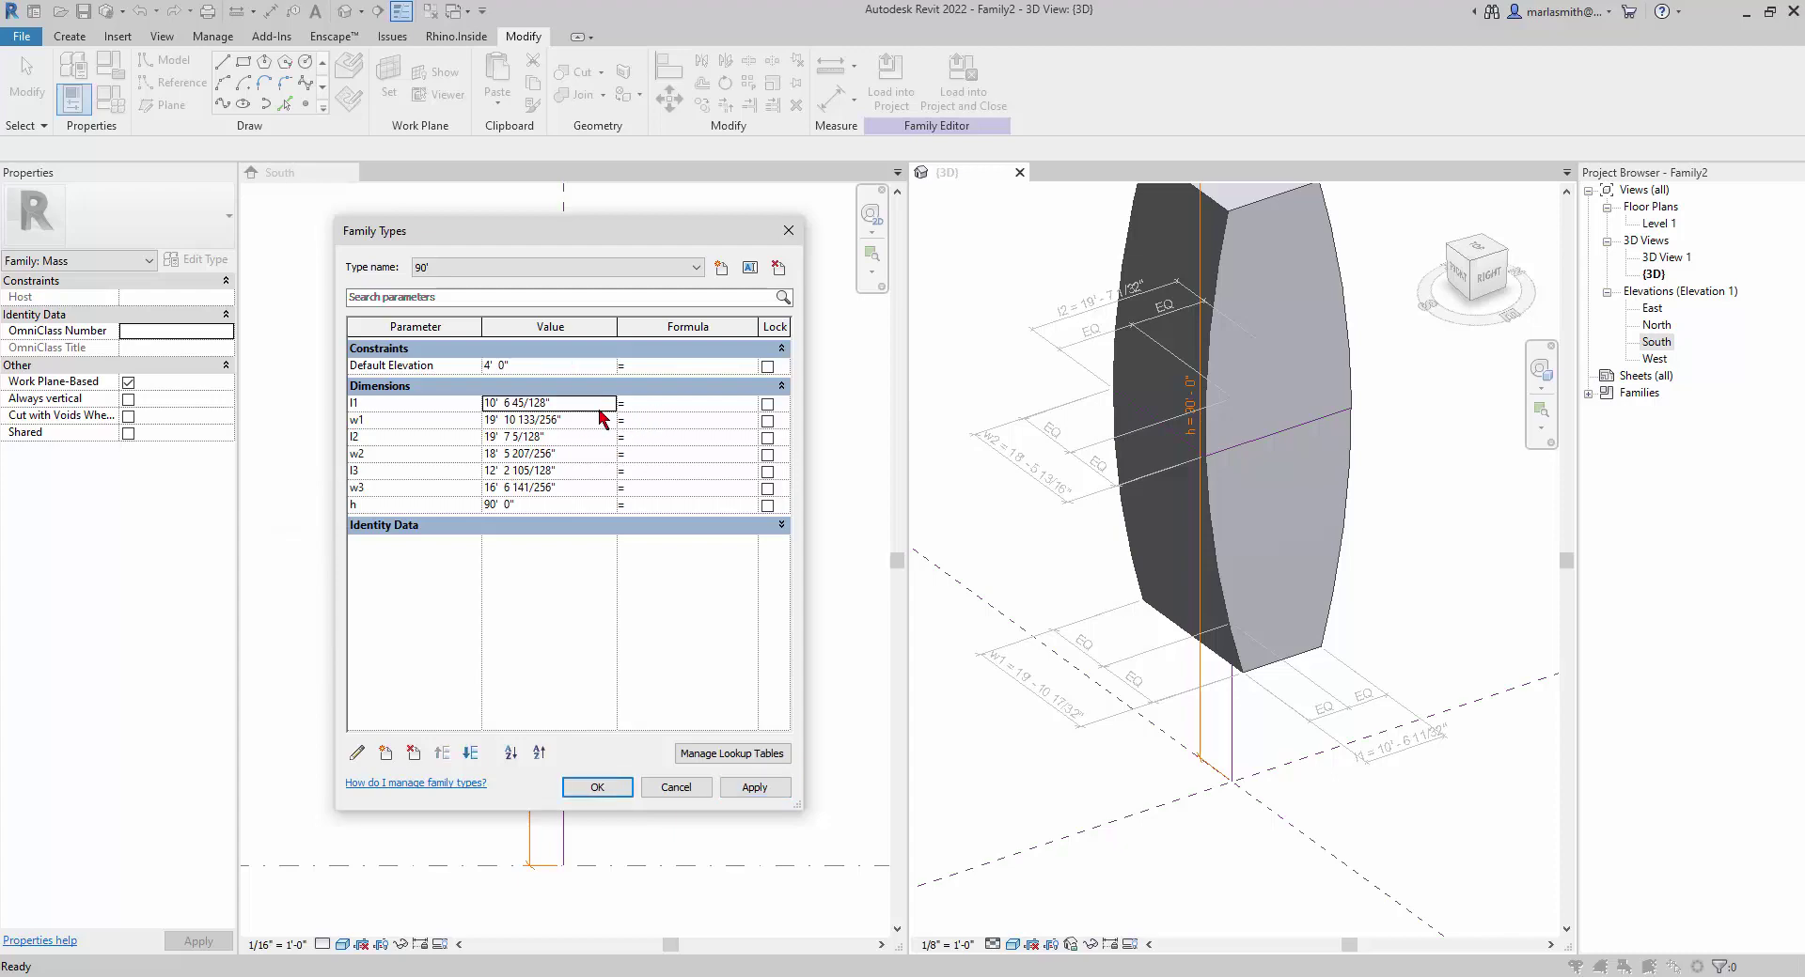
pyautogui.write("30'  0")
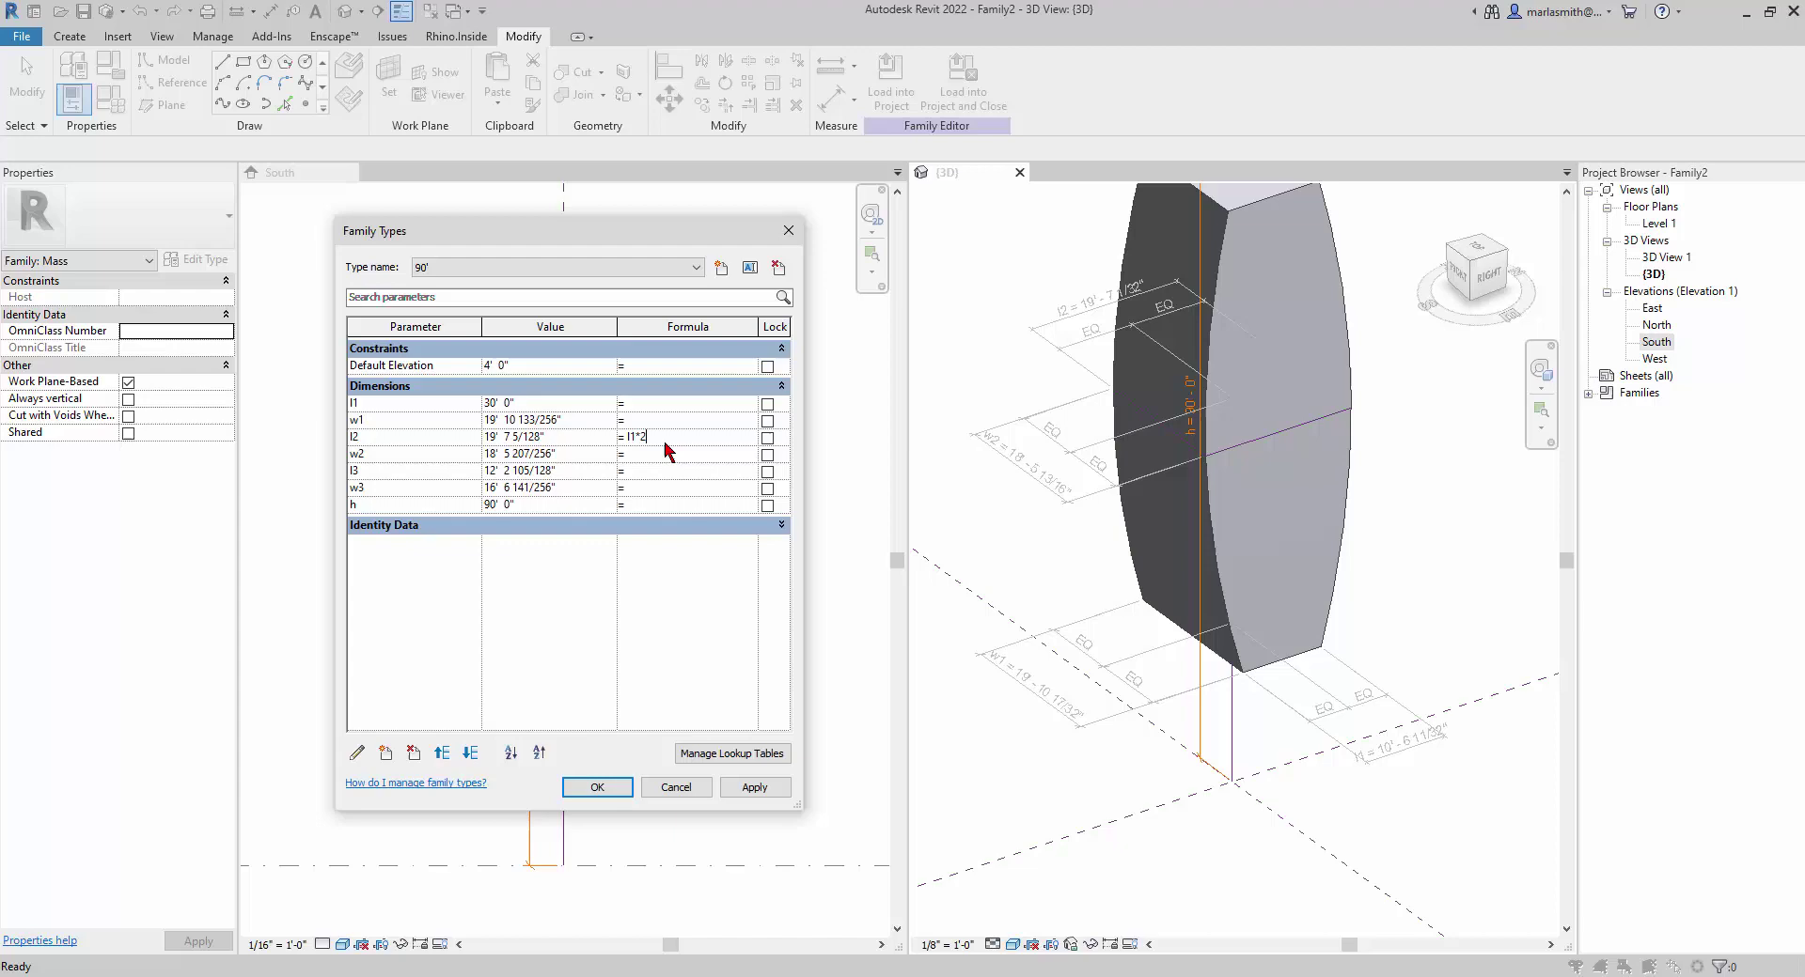
# - Define l2 with the formula l1*2 and l3 with the formula l1/2, applying each to the form
pyautogui.click(754, 790)
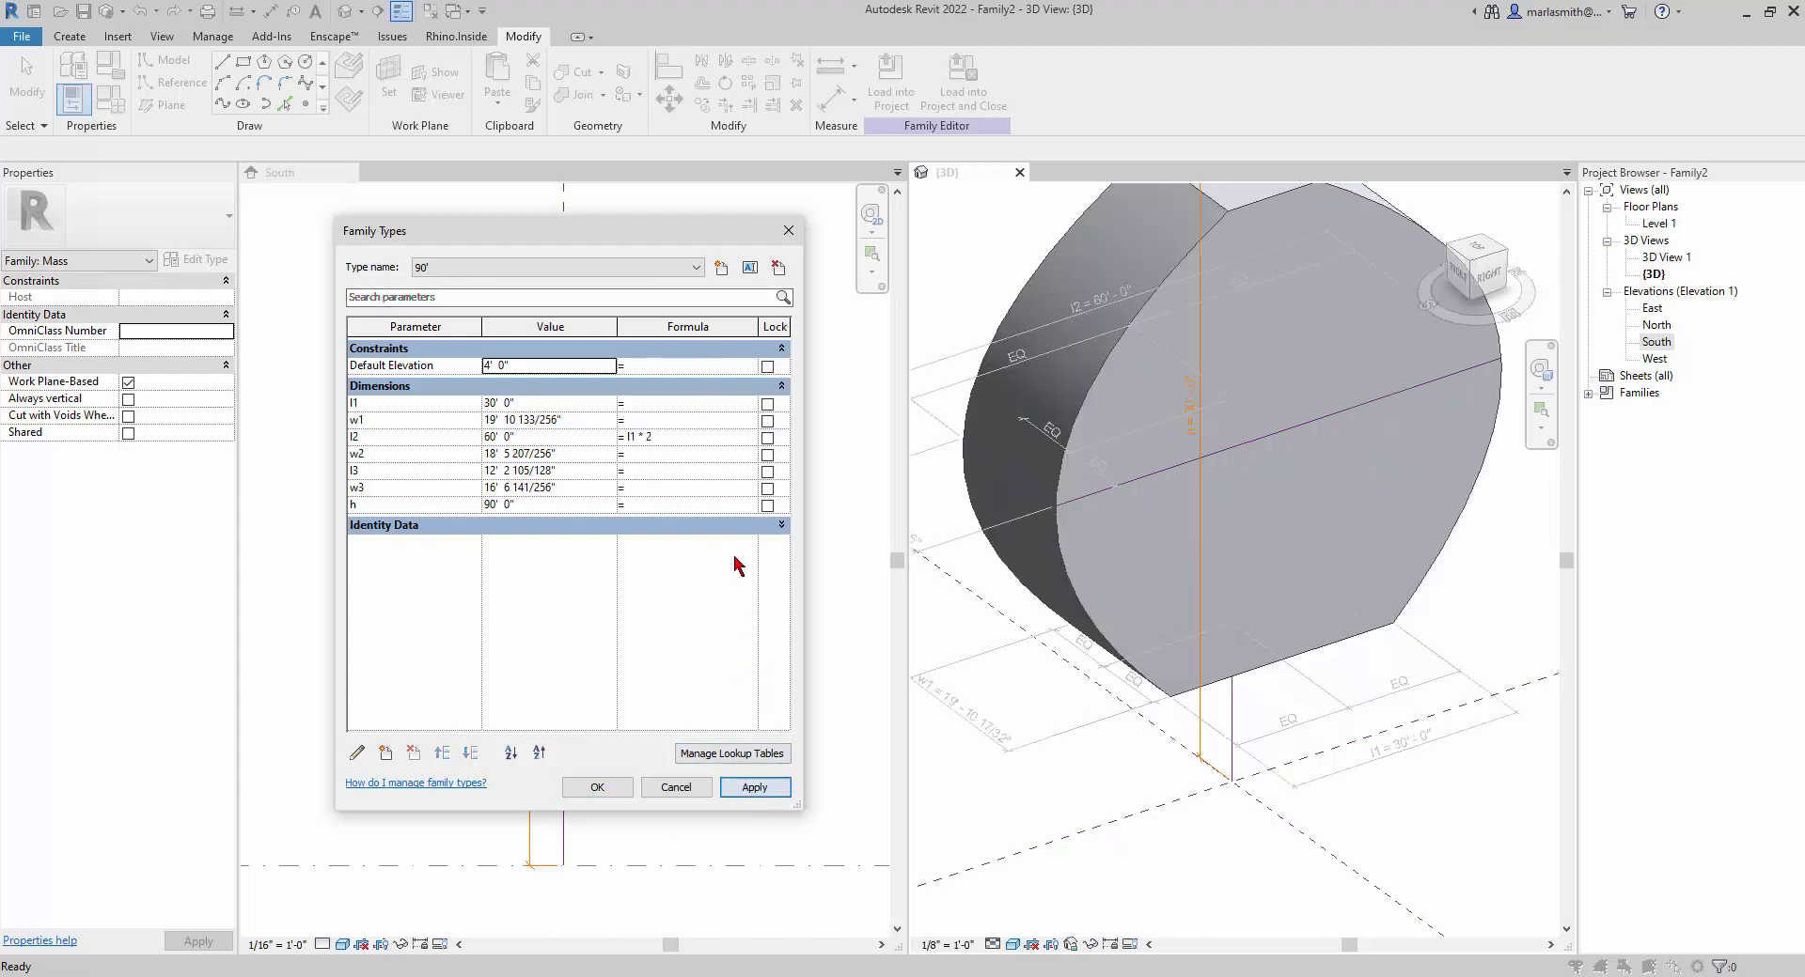
pyautogui.click(651, 473)
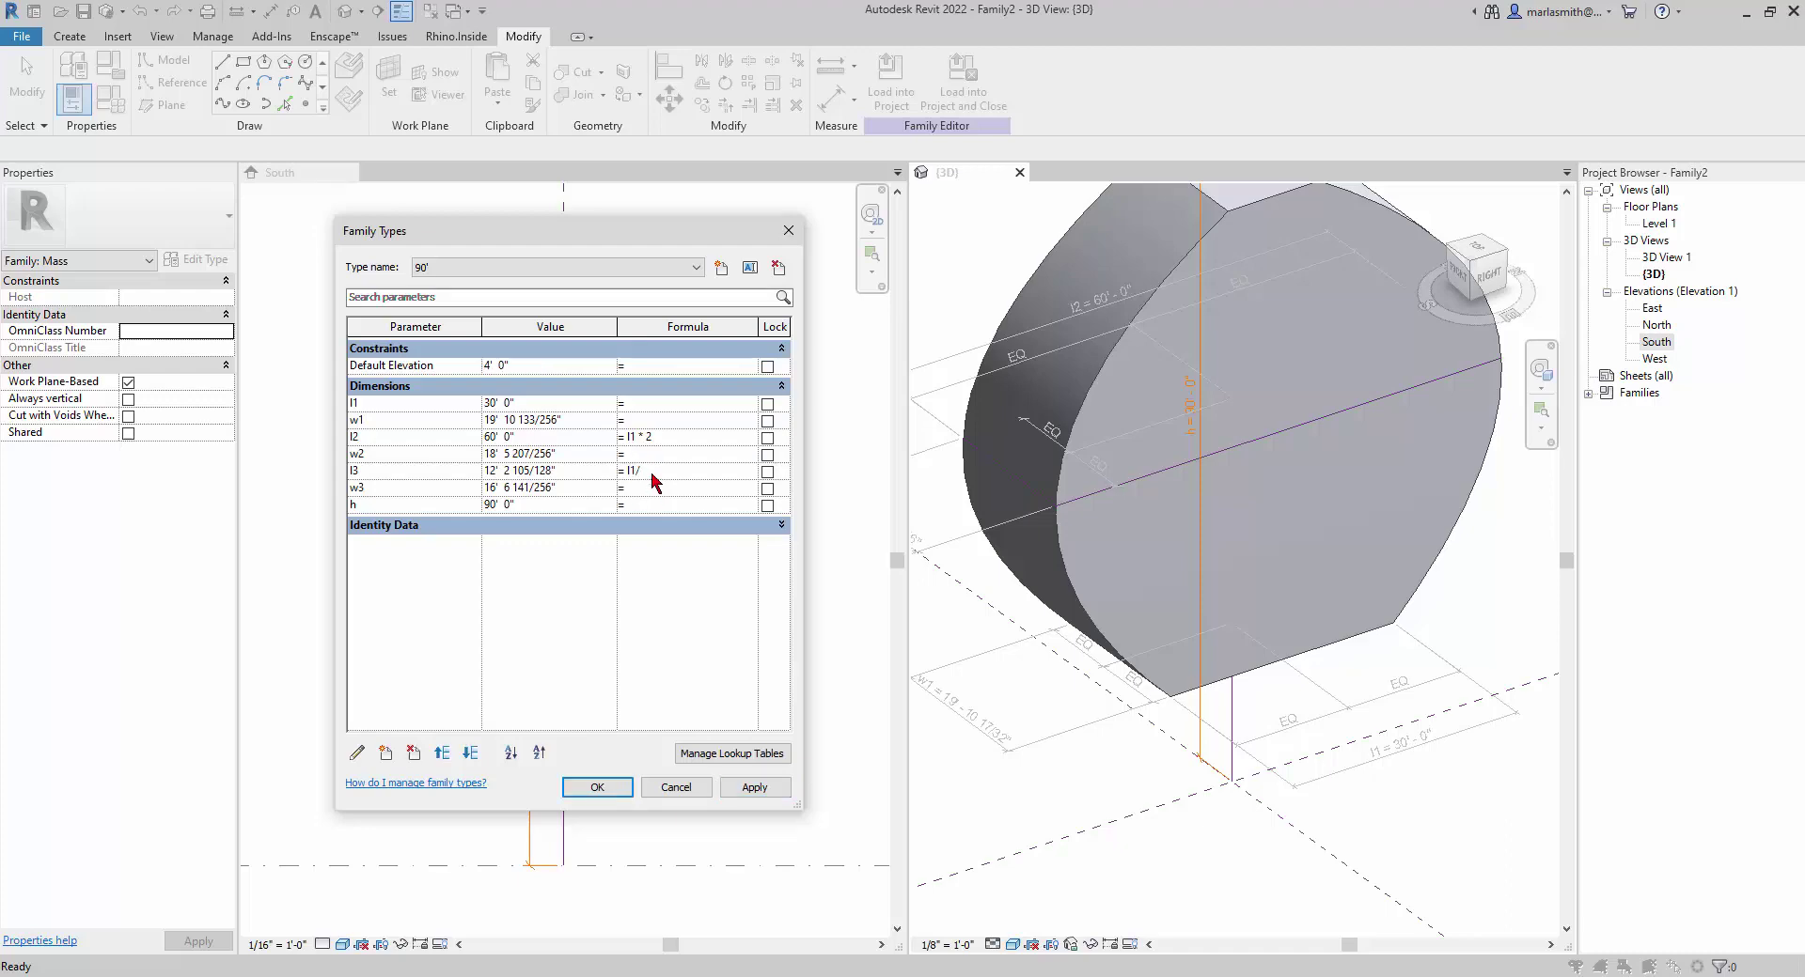
pyautogui.click(763, 791)
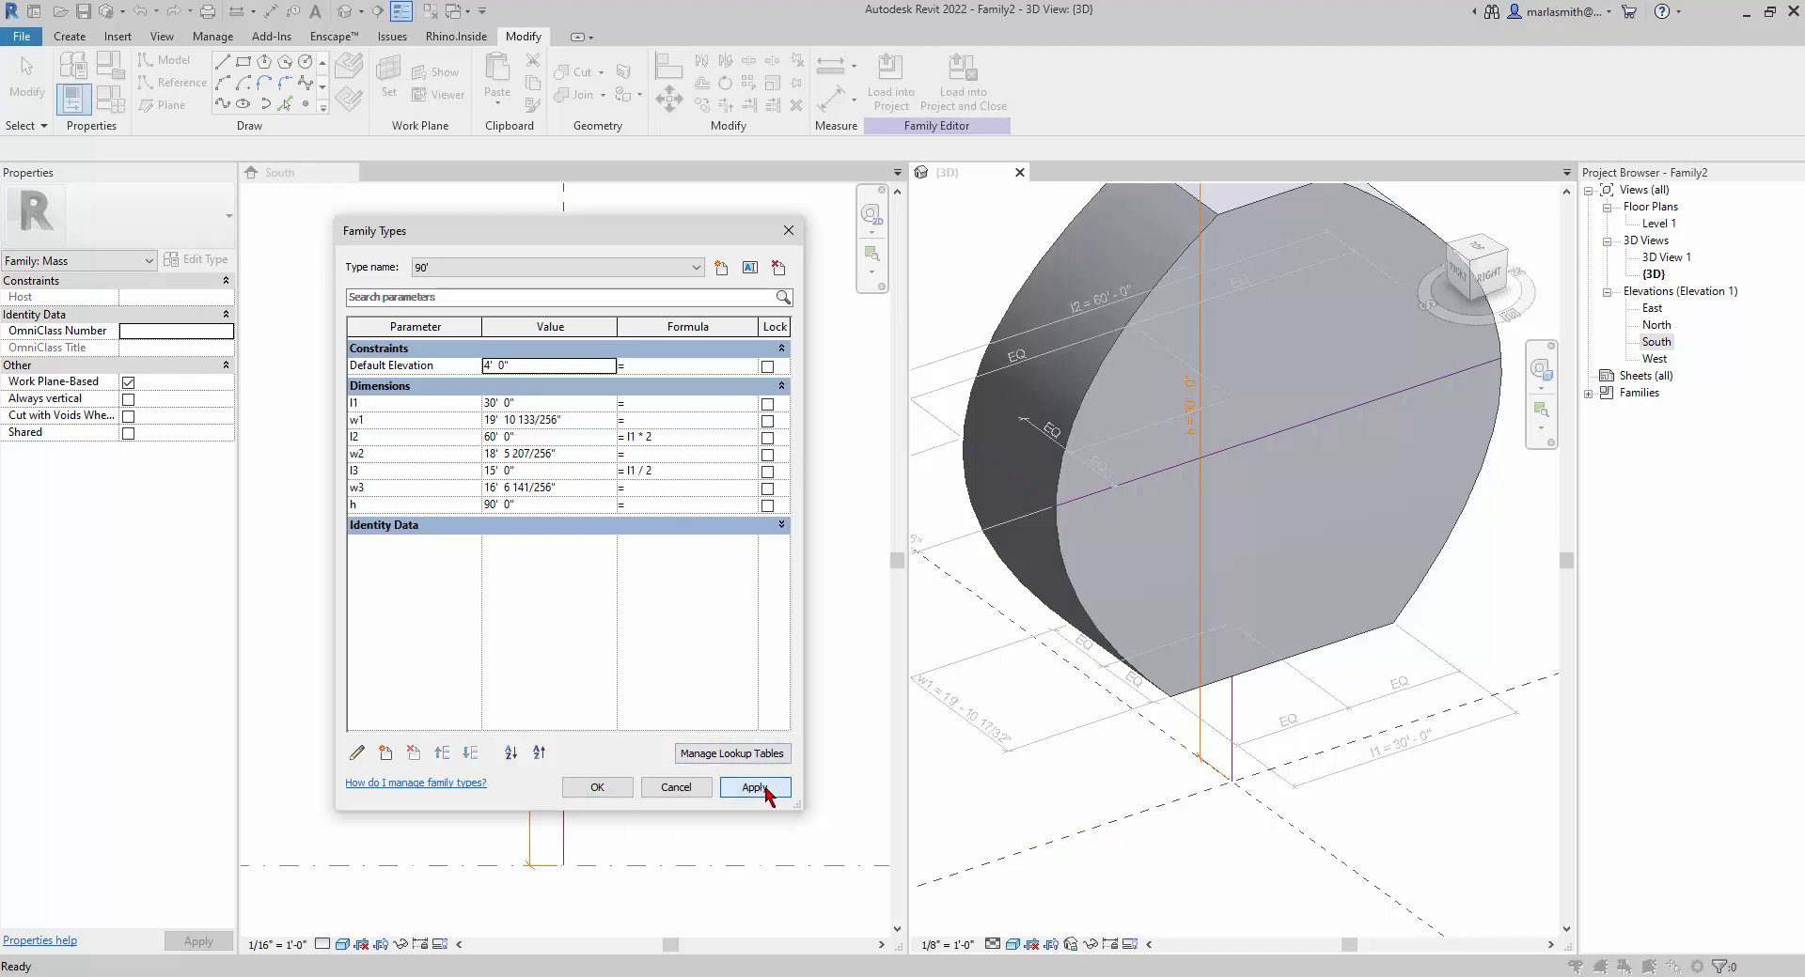
# - Define w2 with the formula w1/2 and w3 with the formula w1*2, and apply both to the form
pyautogui.click(640, 455)
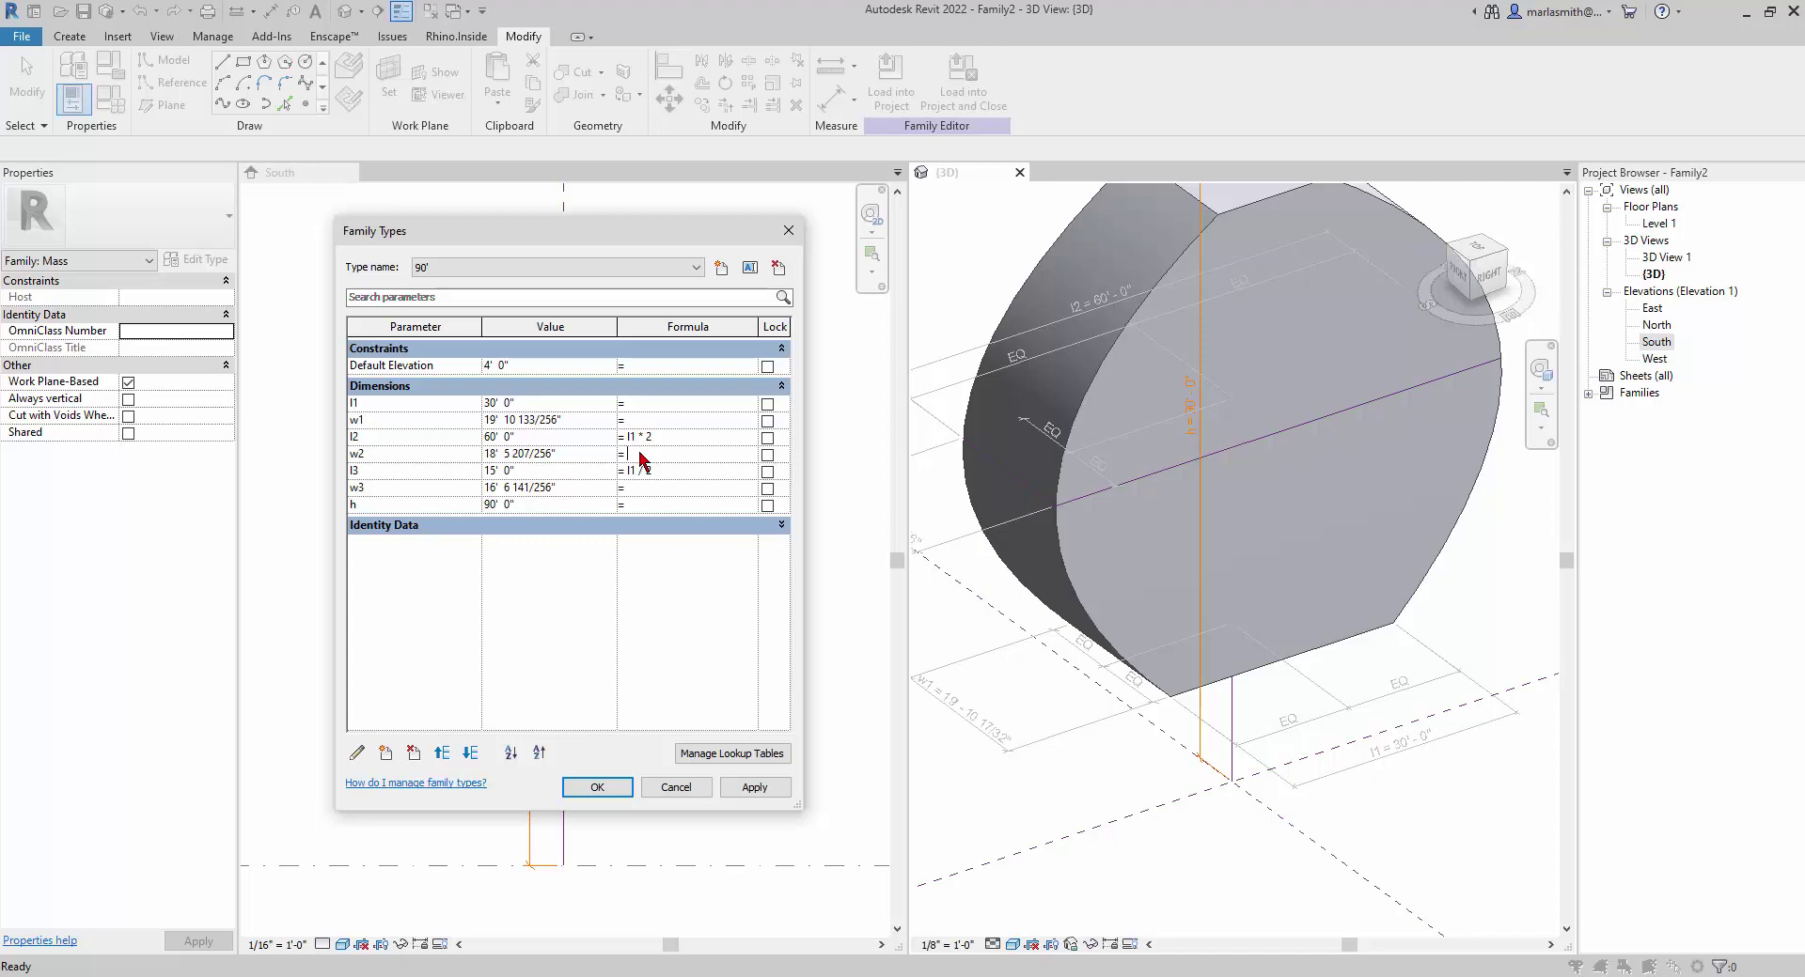
pyautogui.write('w2/2')
pyautogui.click(649, 505)
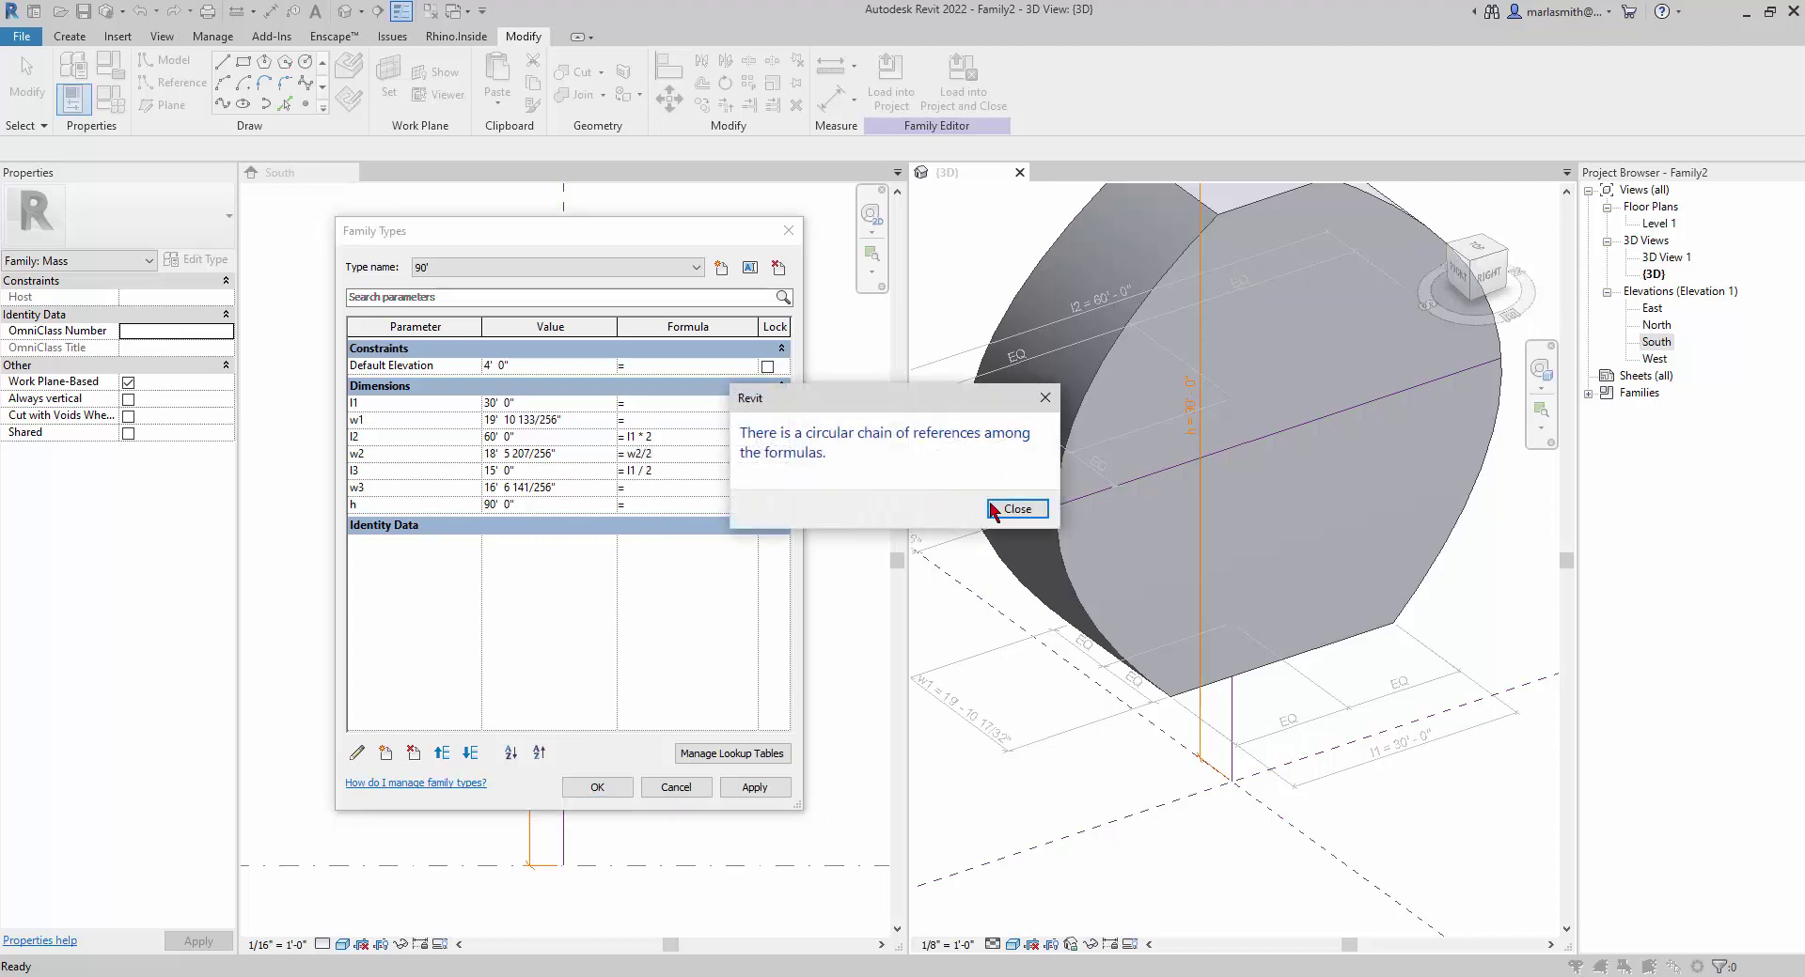
pyautogui.click(1018, 514)
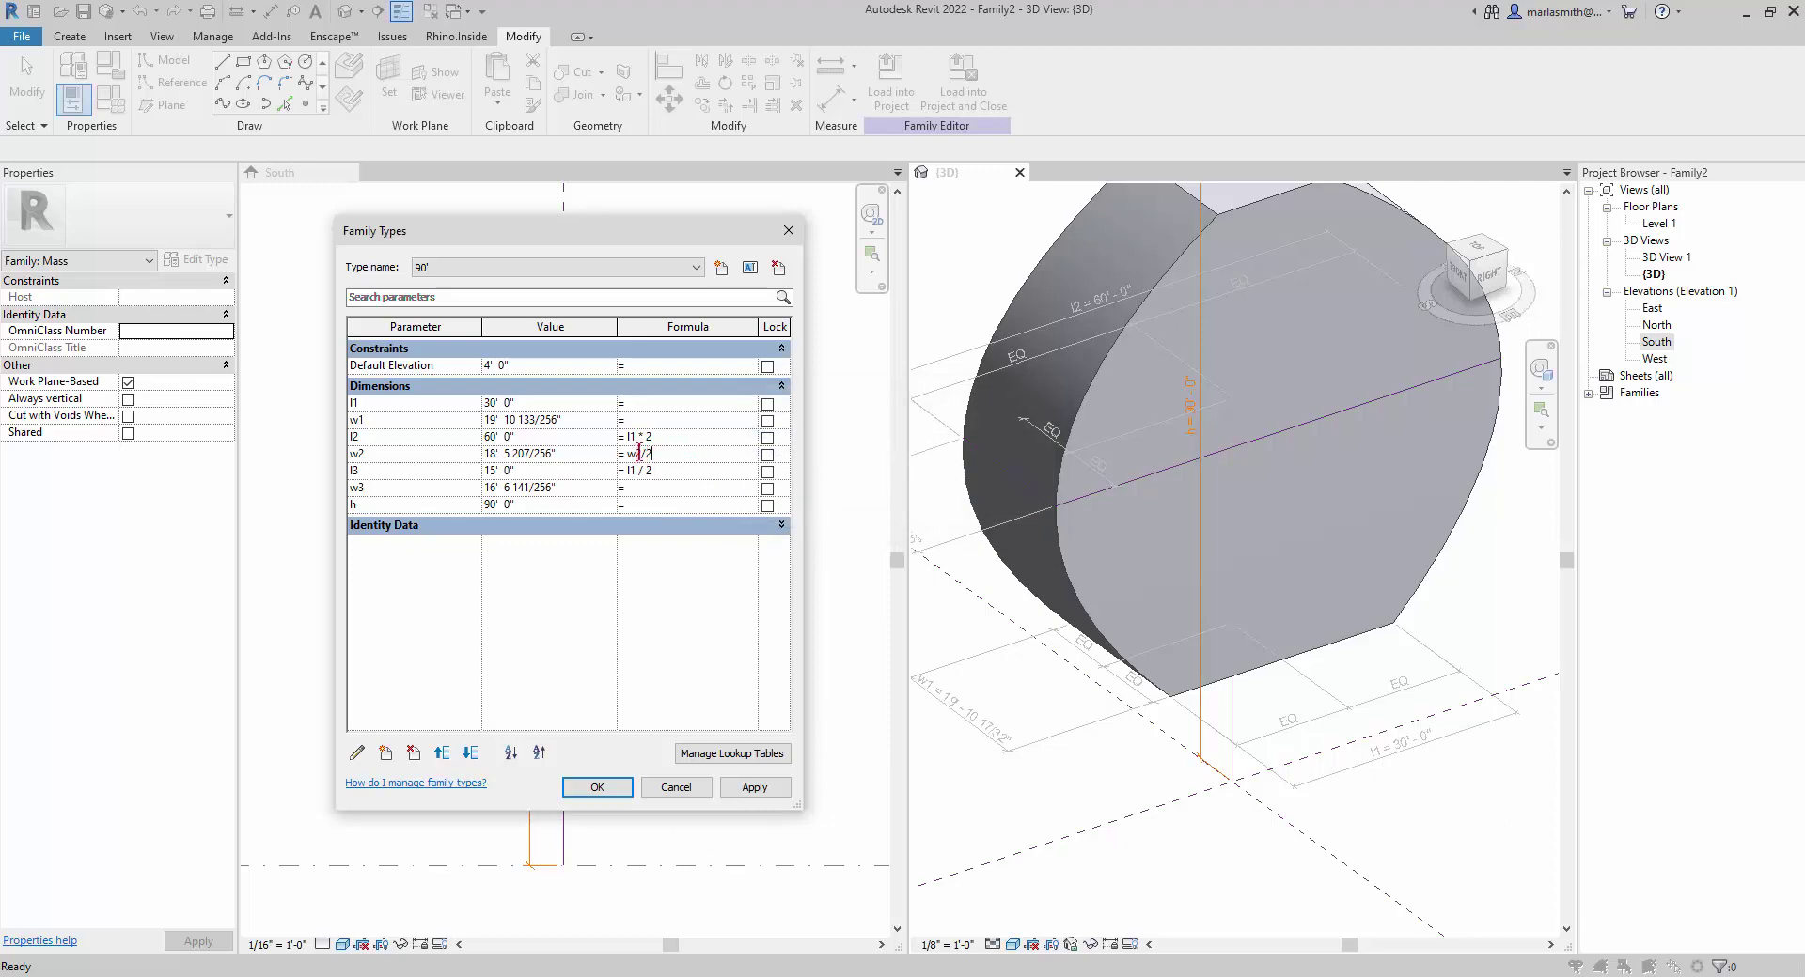
pyautogui.click(639, 453)
pyautogui.press('BackSpace')
pyautogui.write('1')
pyautogui.click(643, 488)
pyautogui.click(763, 789)
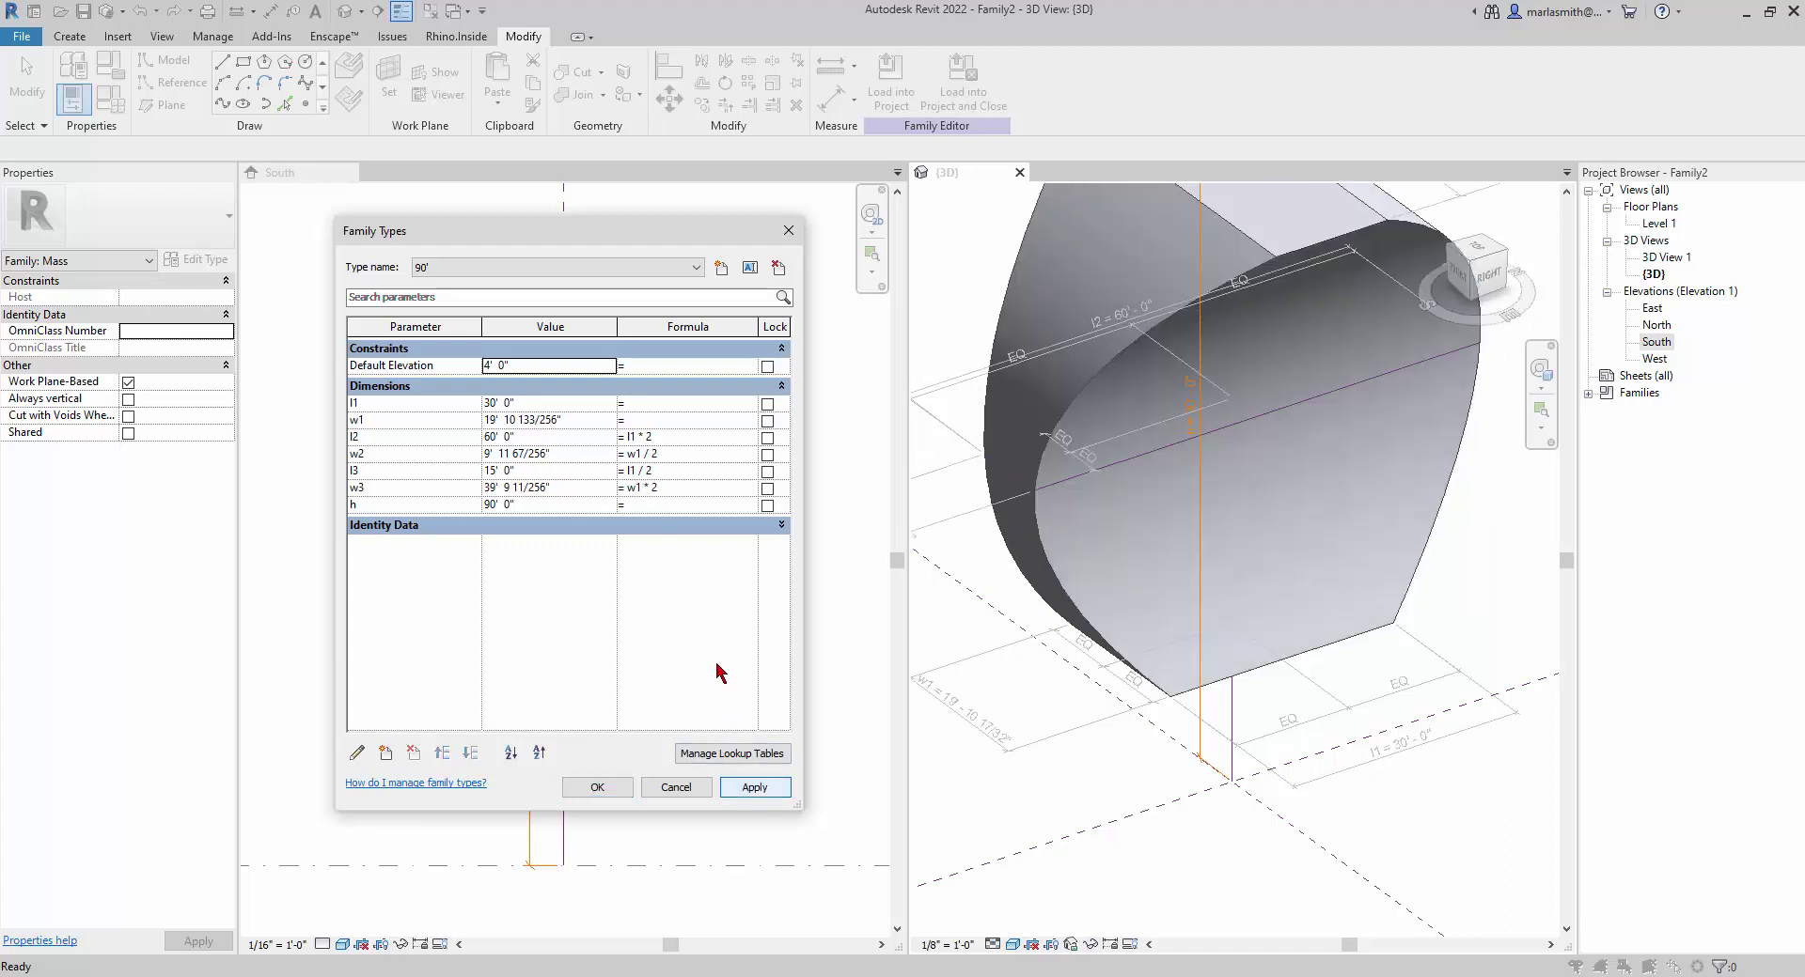
# - Set the 90' type's w1 to 10' and apply it to the form
pyautogui.click(1081, 802)
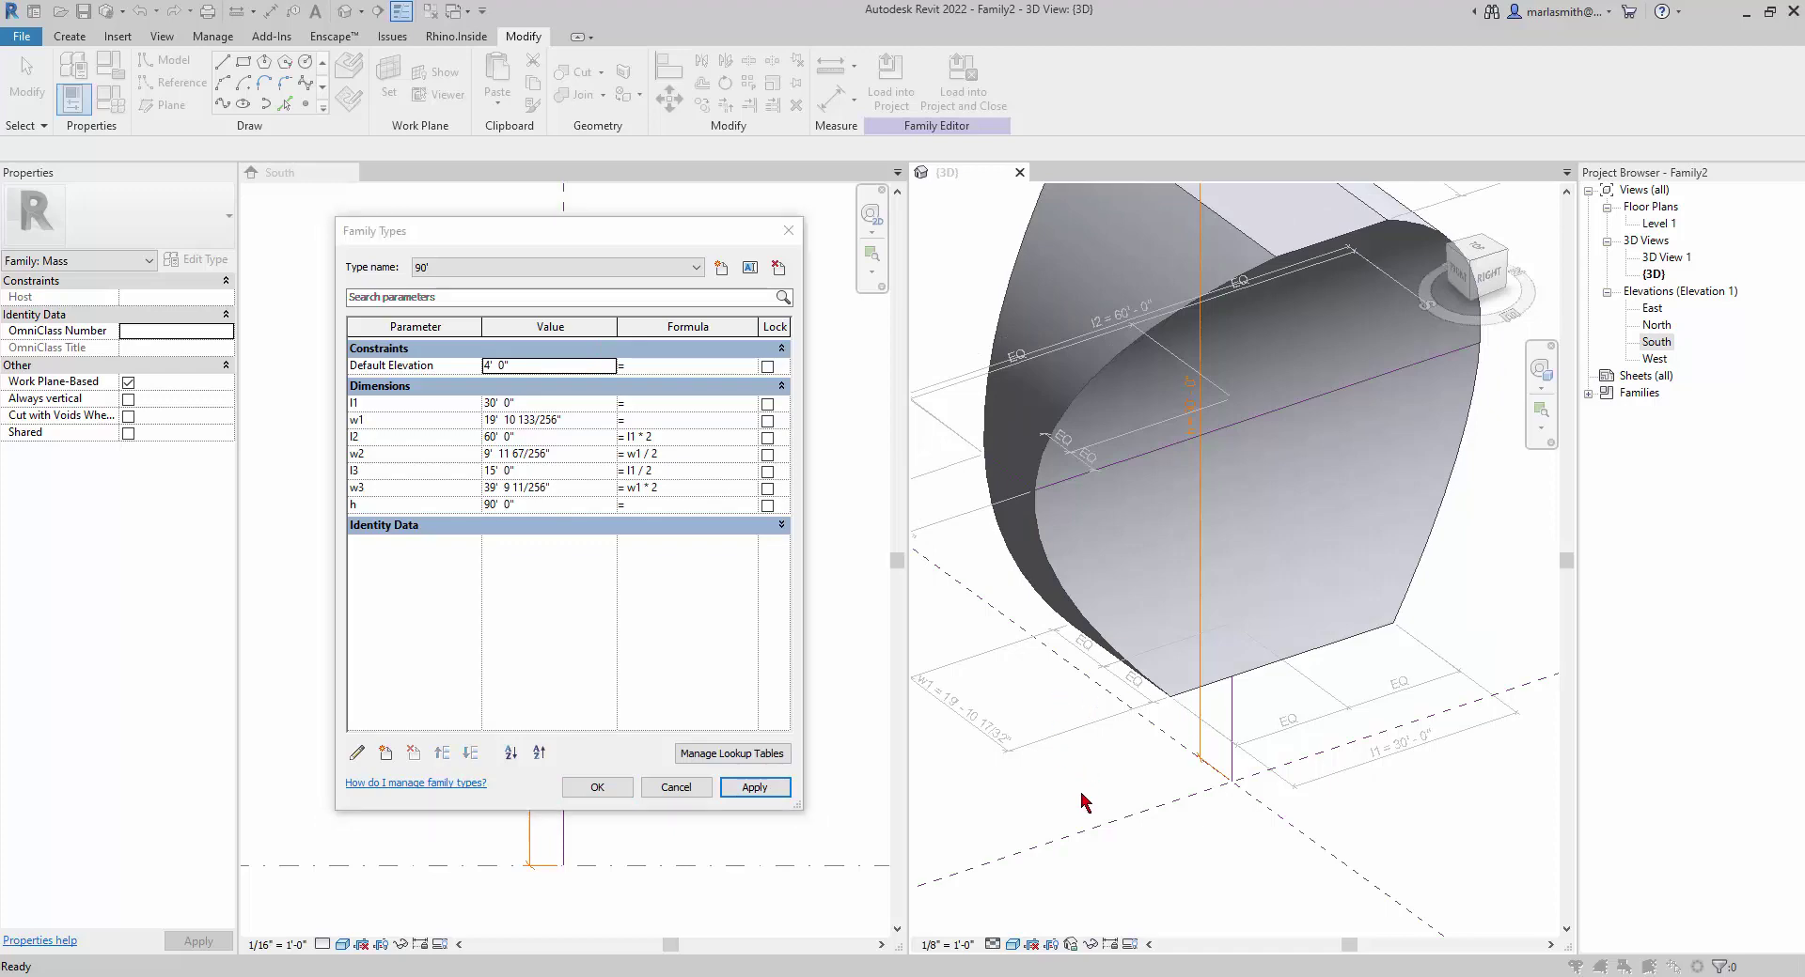
pyautogui.click(592, 424)
pyautogui.write('10')
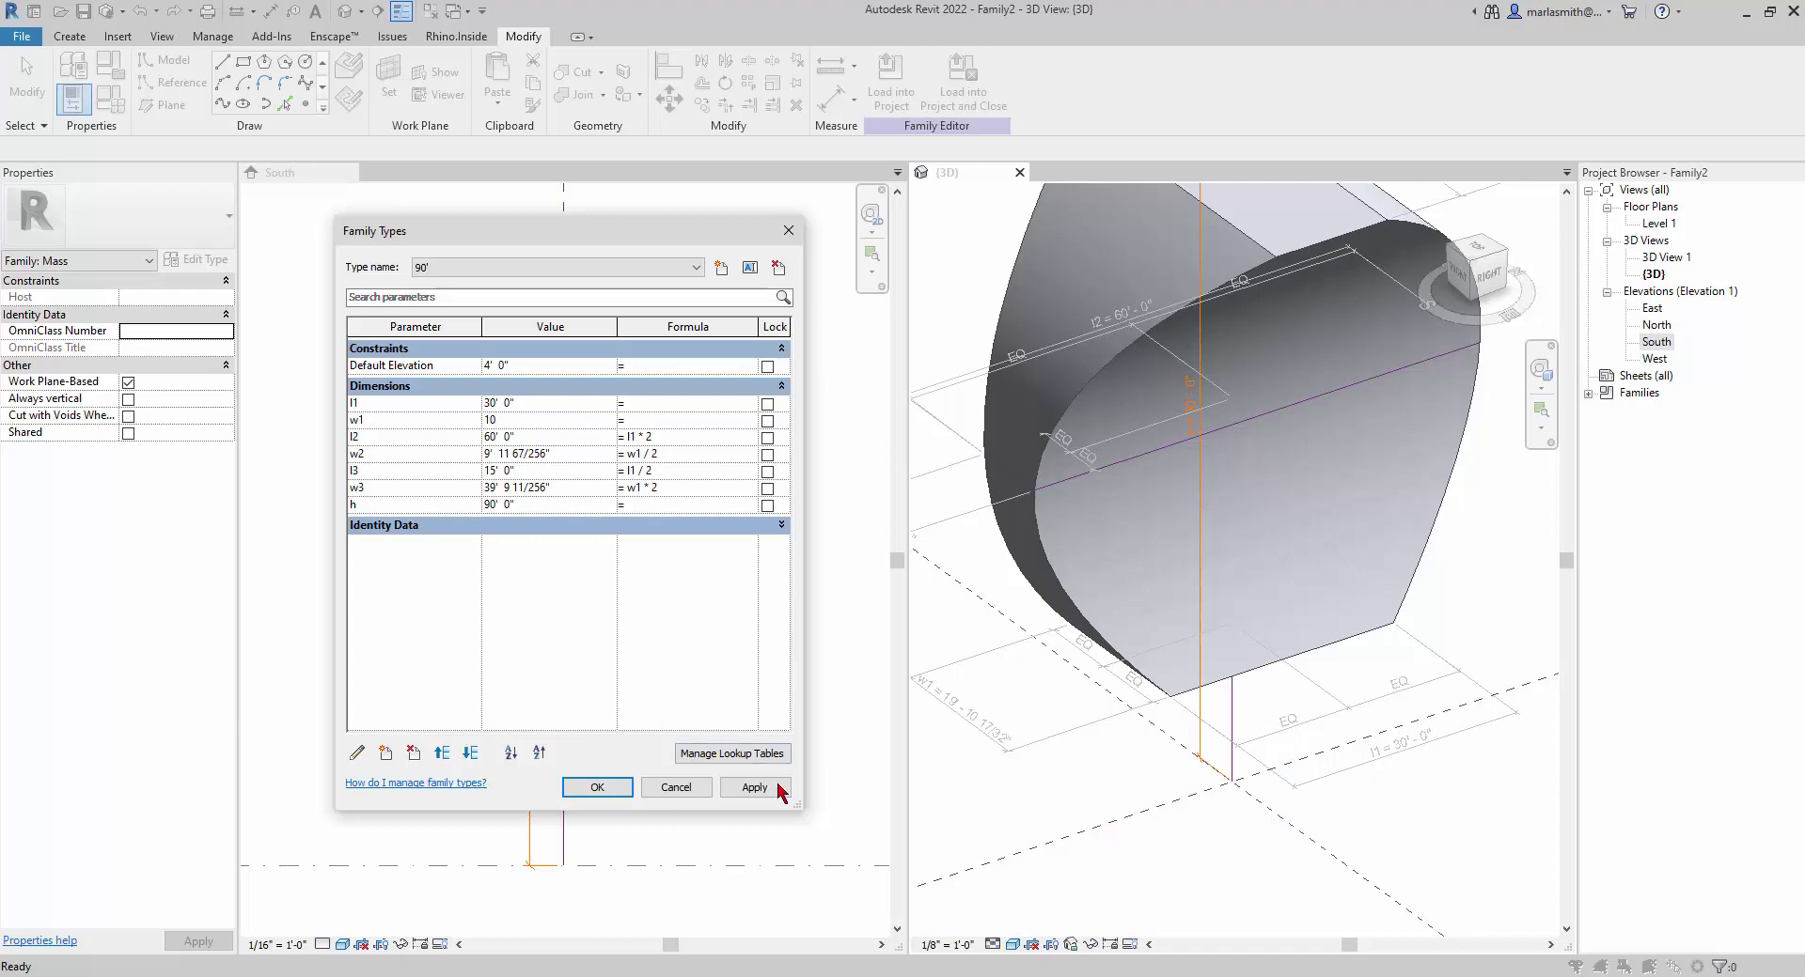
pyautogui.click(777, 791)
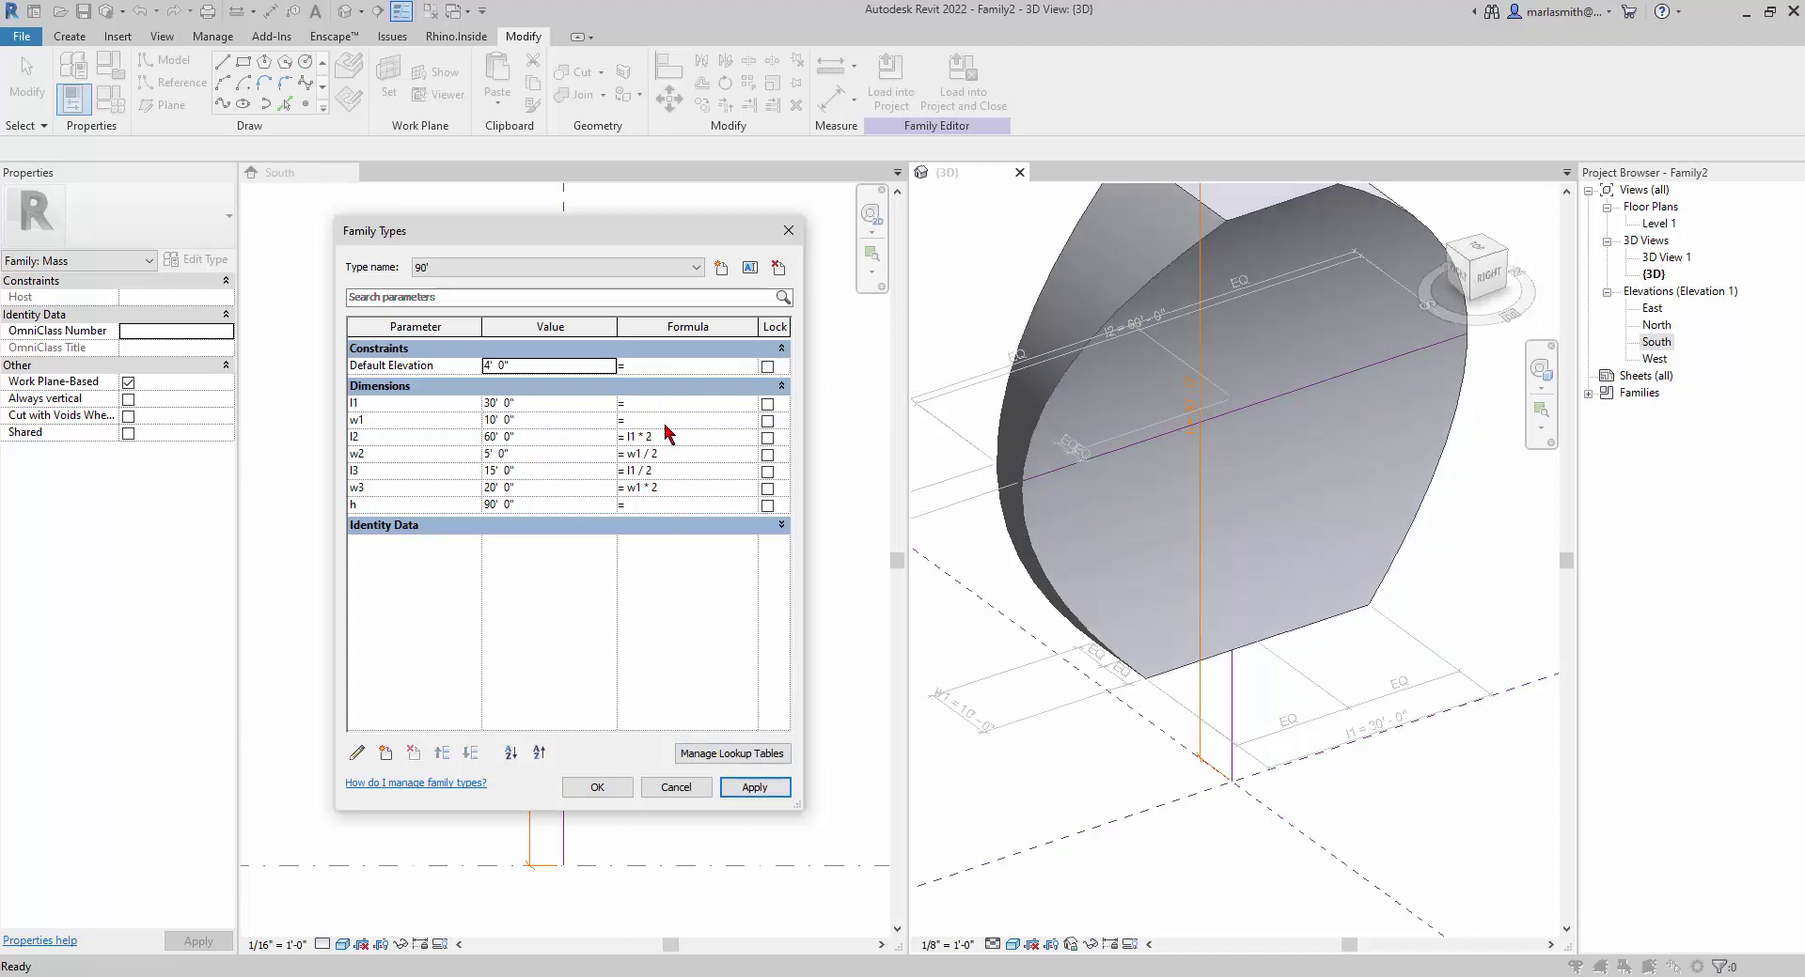
# - Set the 90' type's l1 to 50' and w1 to 40', apply them and accept the family type changes
pyautogui.click(551, 408)
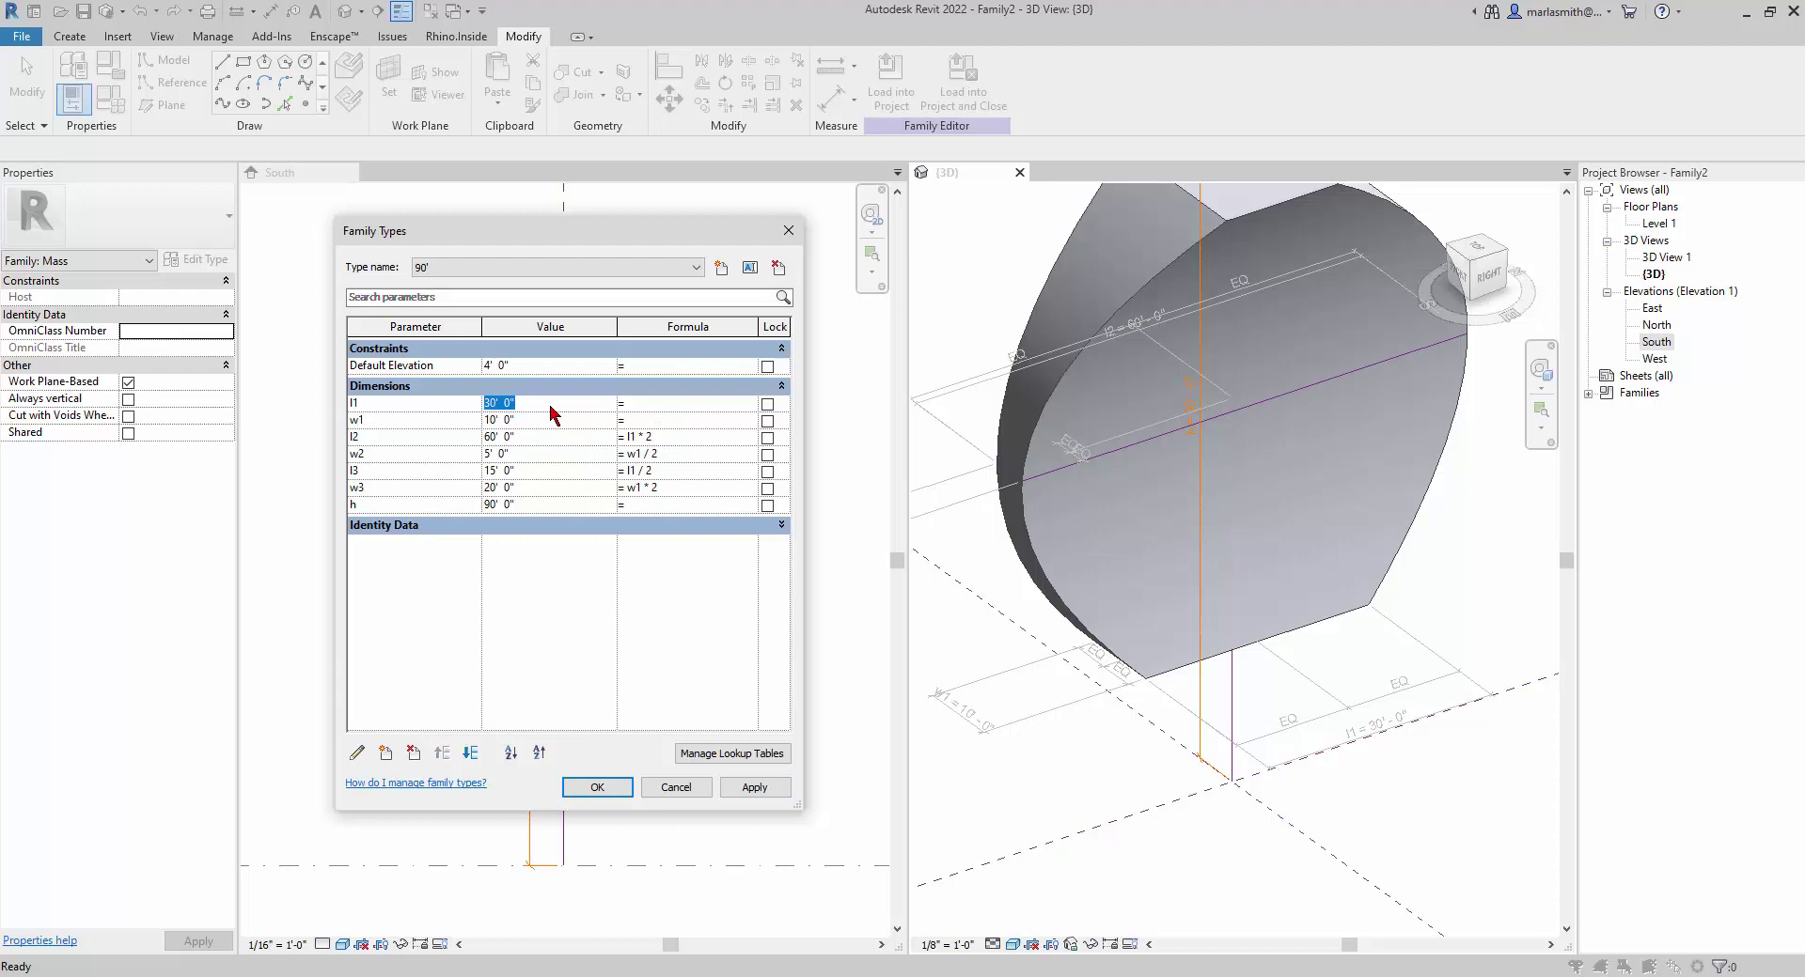
pyautogui.write('50')
pyautogui.click(754, 789)
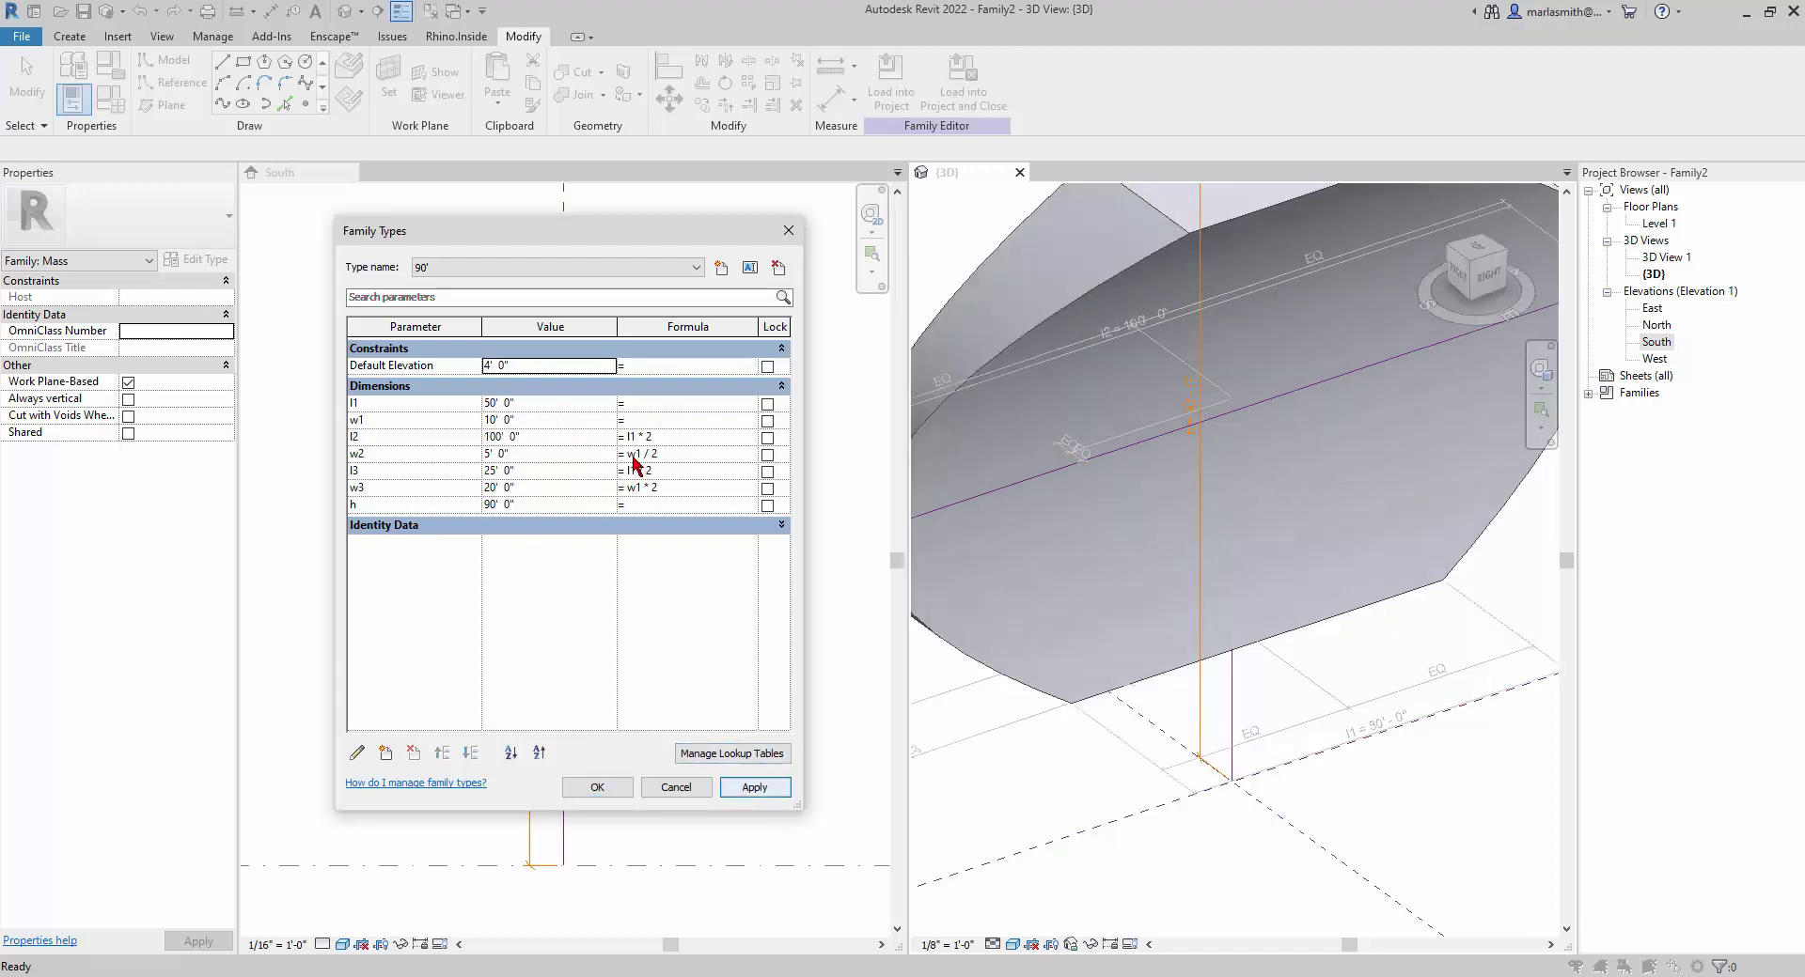
pyautogui.click(584, 425)
pyautogui.write('40')
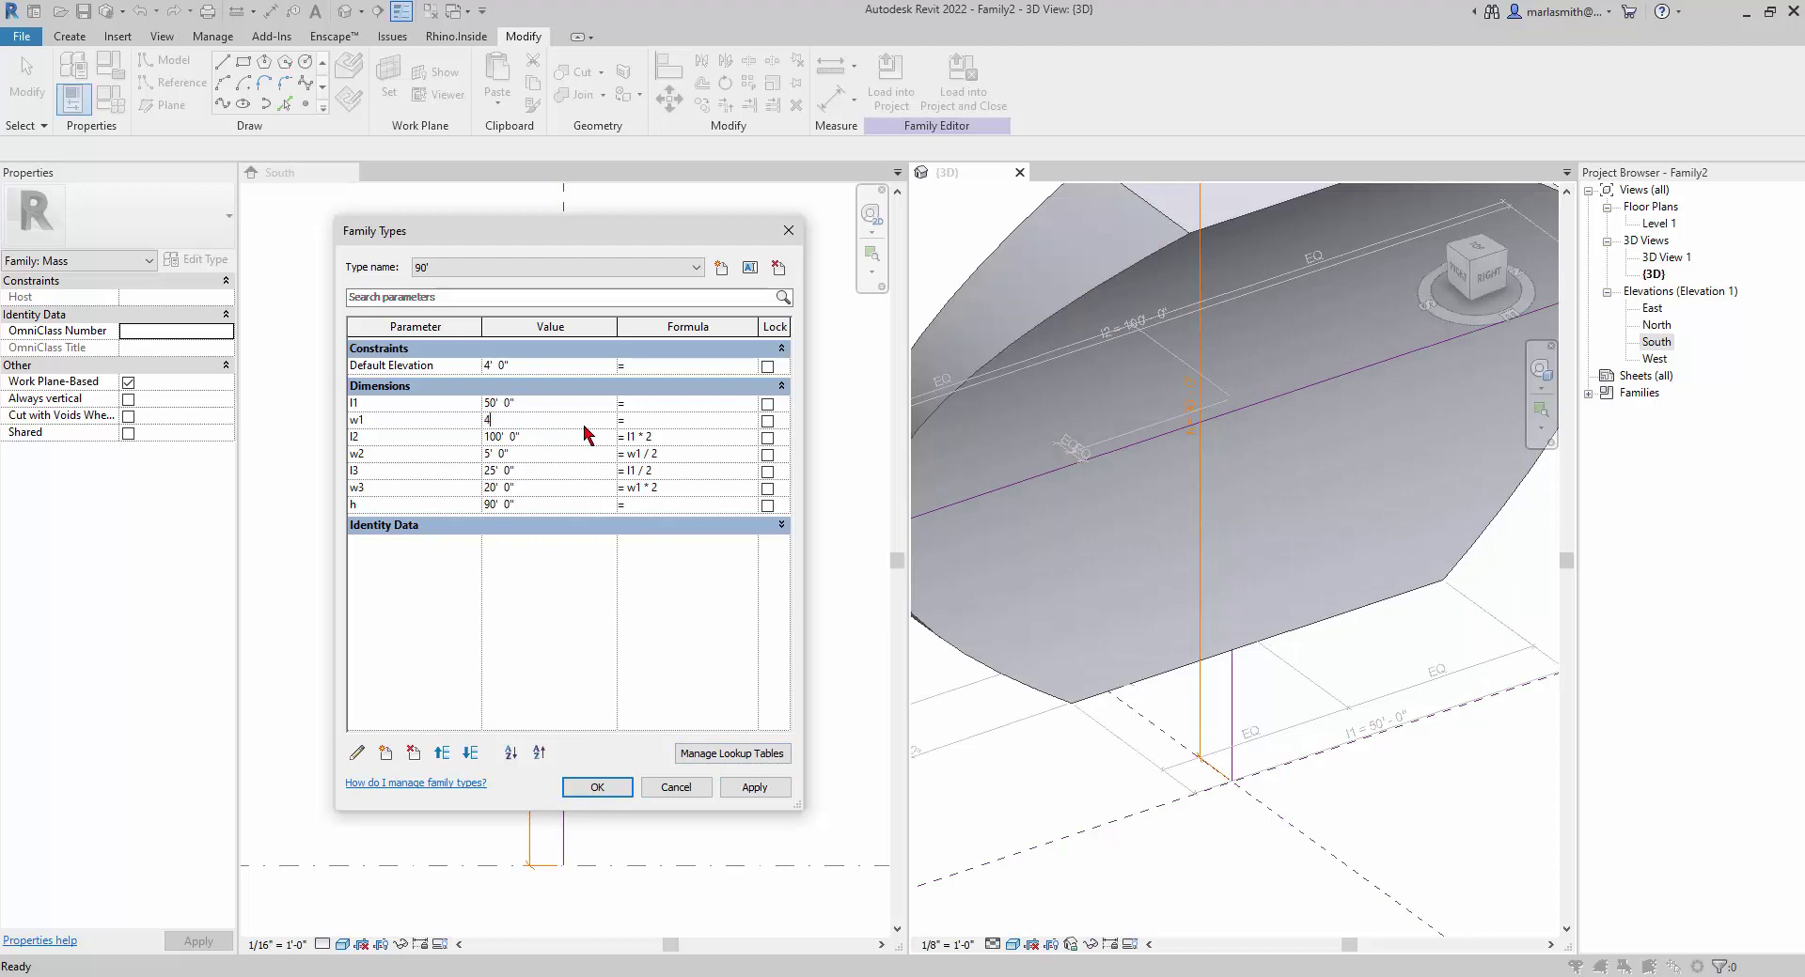
pyautogui.click(757, 790)
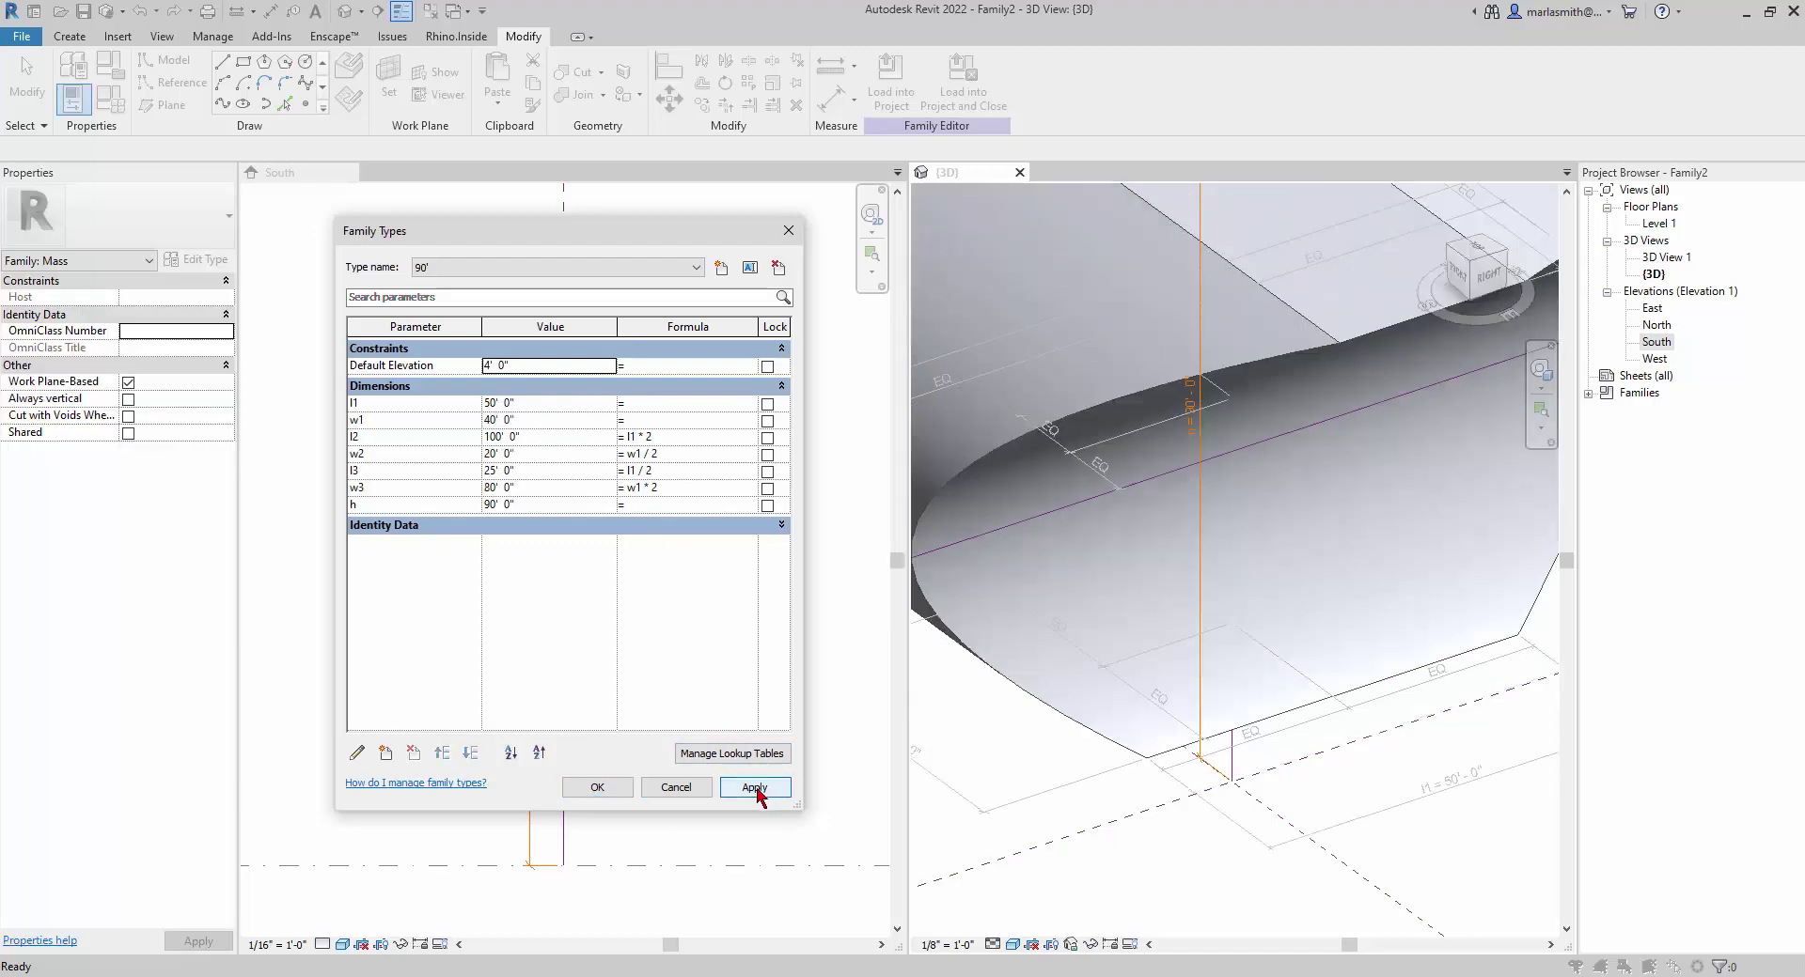
pyautogui.click(606, 789)
# - Make 70' the current family type, apply it to the form and accept the change
pyautogui.scroll(-5, 1032, 756)
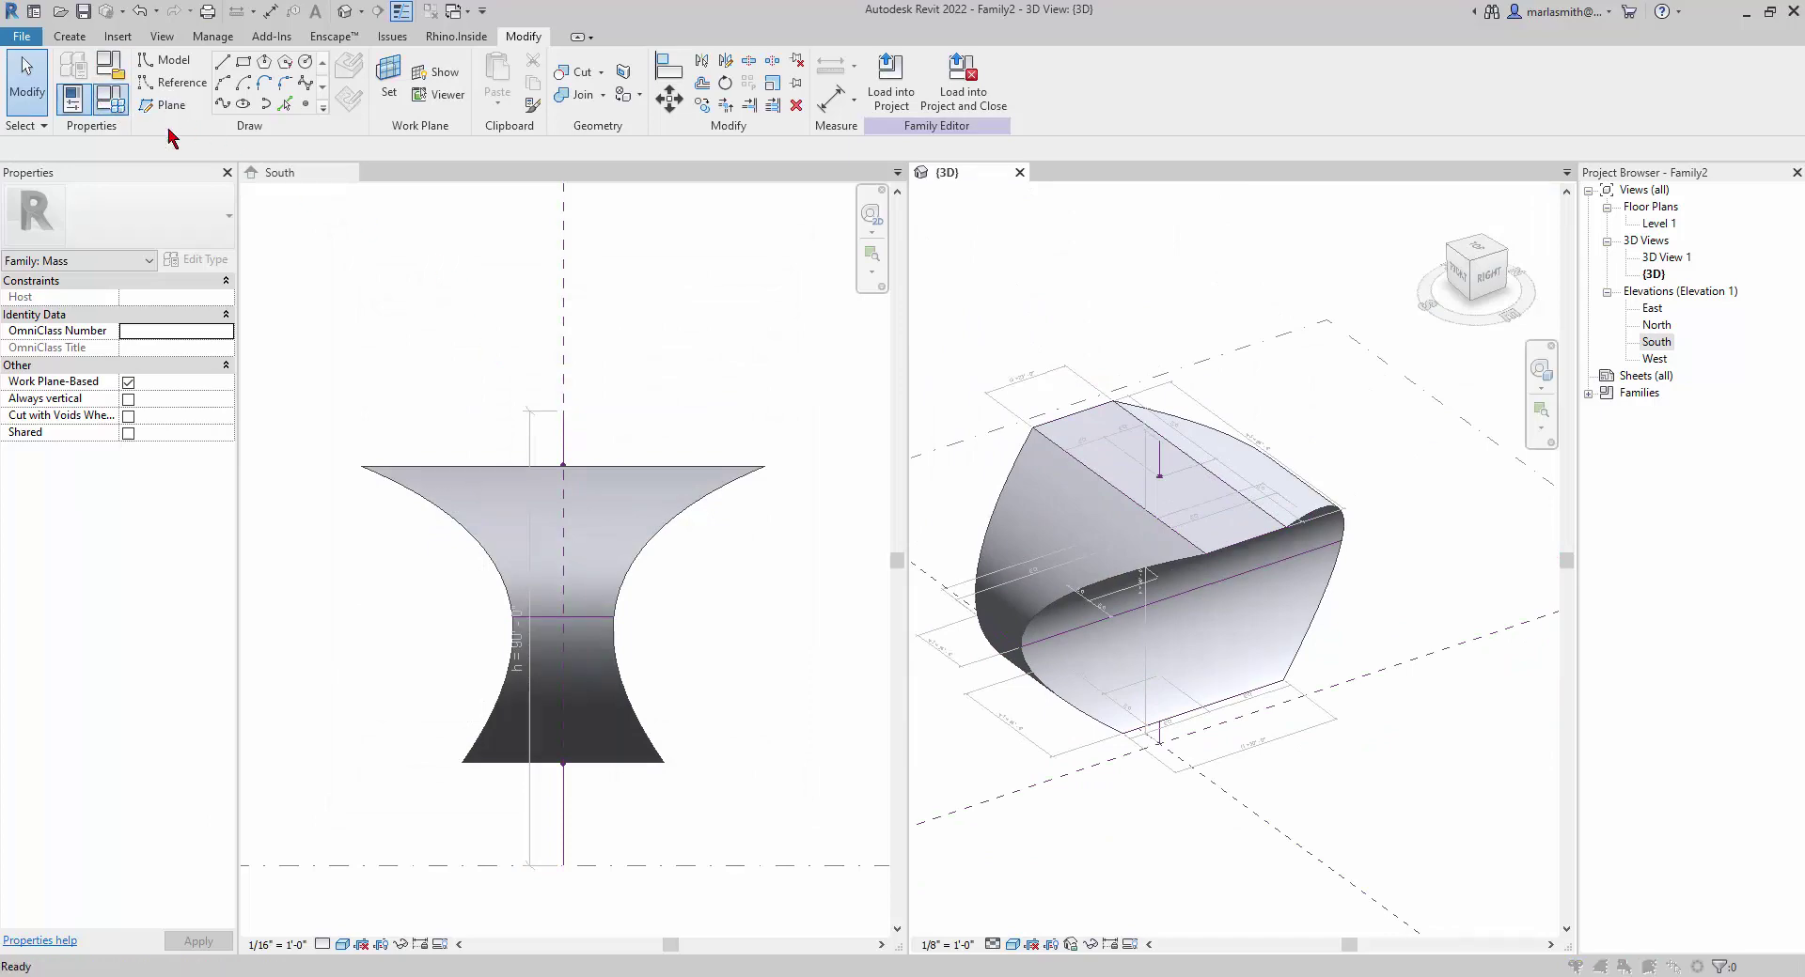
pyautogui.click(110, 98)
pyautogui.click(605, 268)
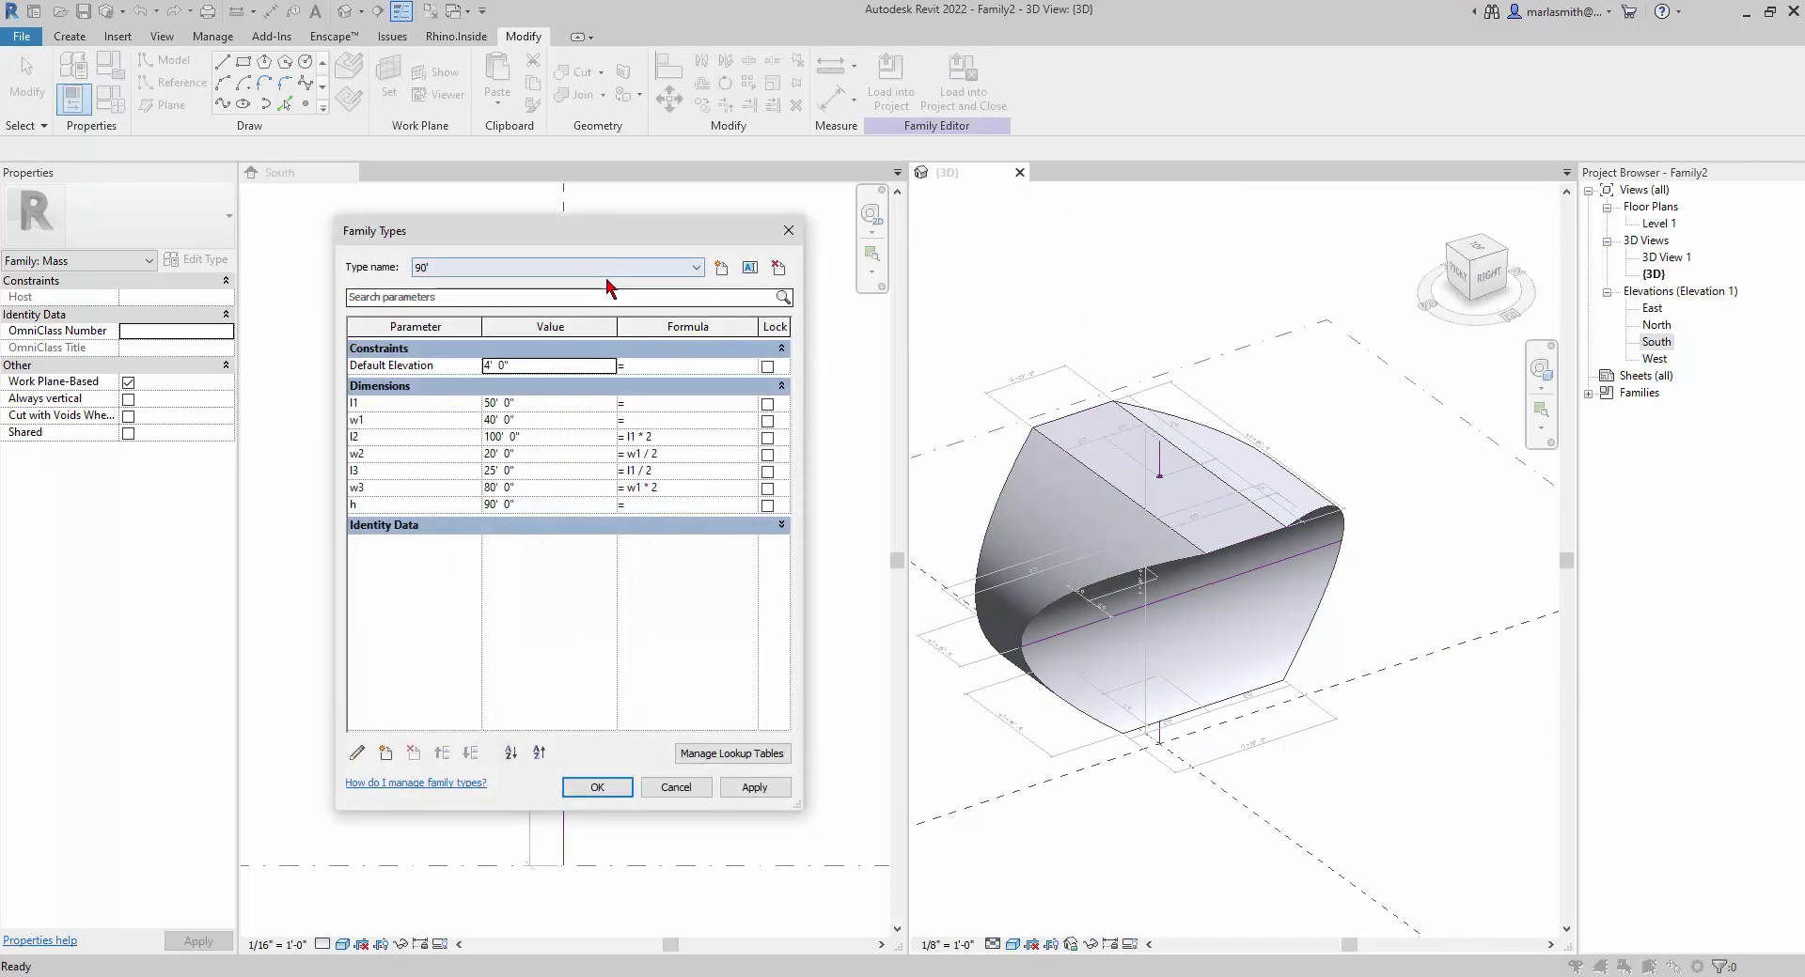
pyautogui.click(592, 305)
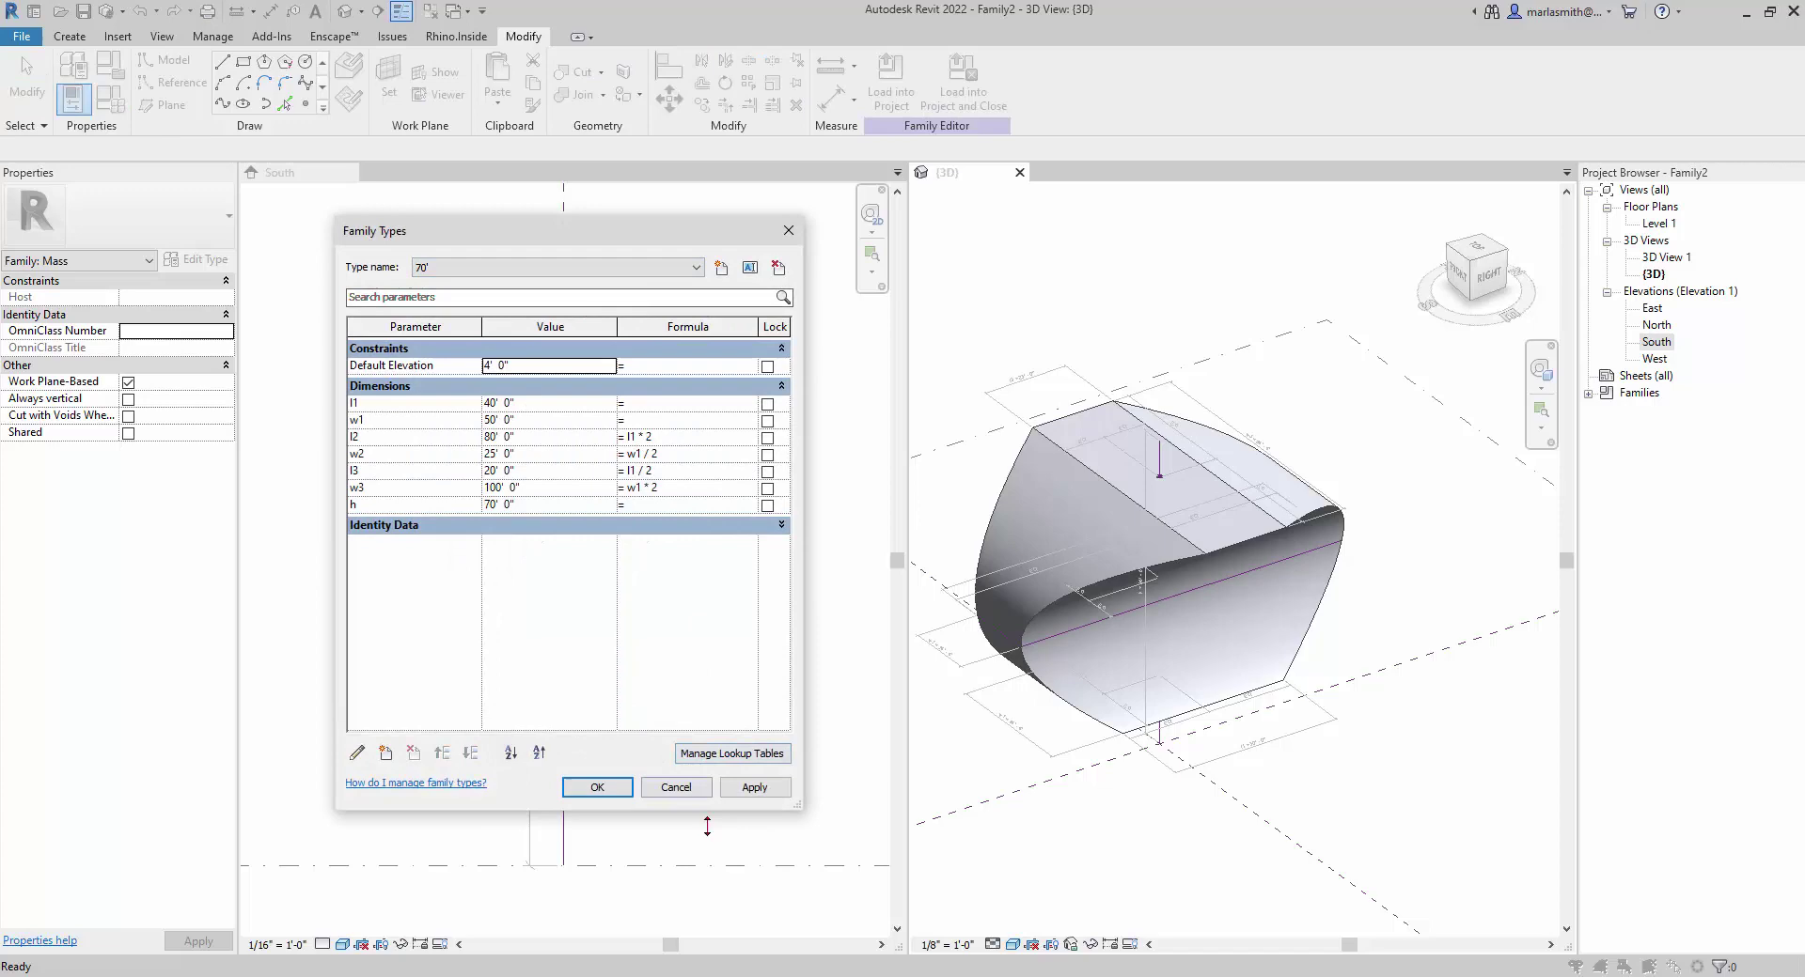
pyautogui.click(756, 800)
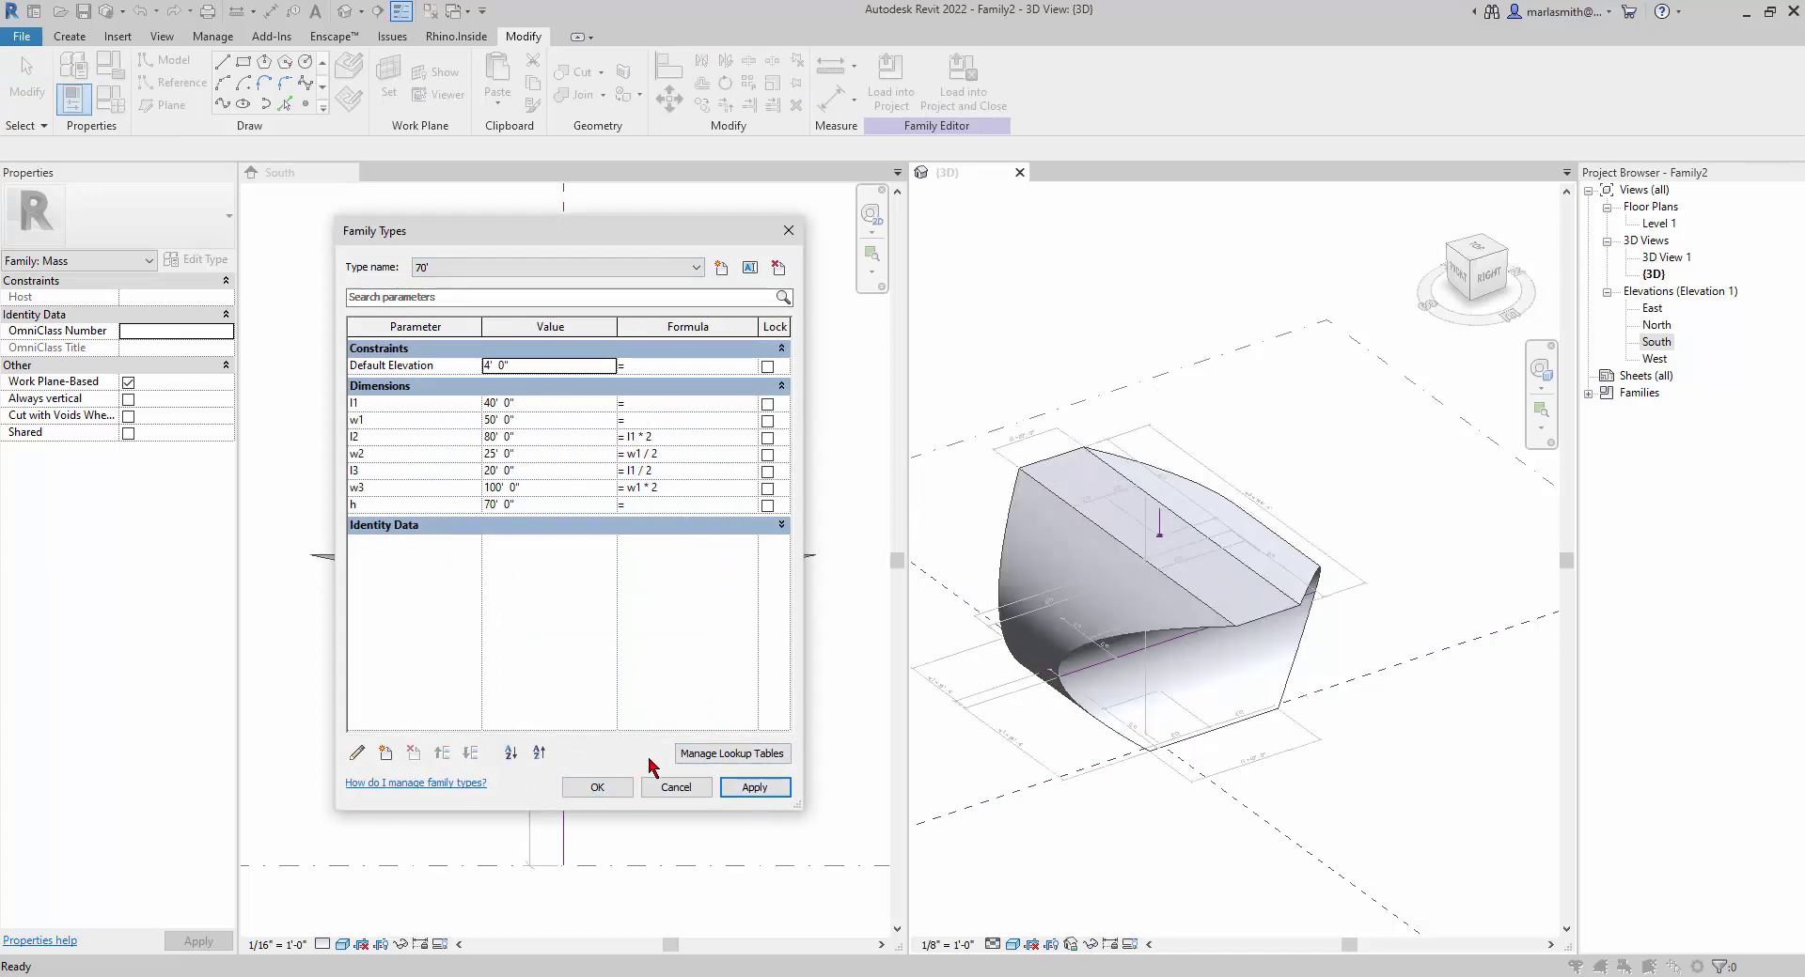
pyautogui.click(613, 792)
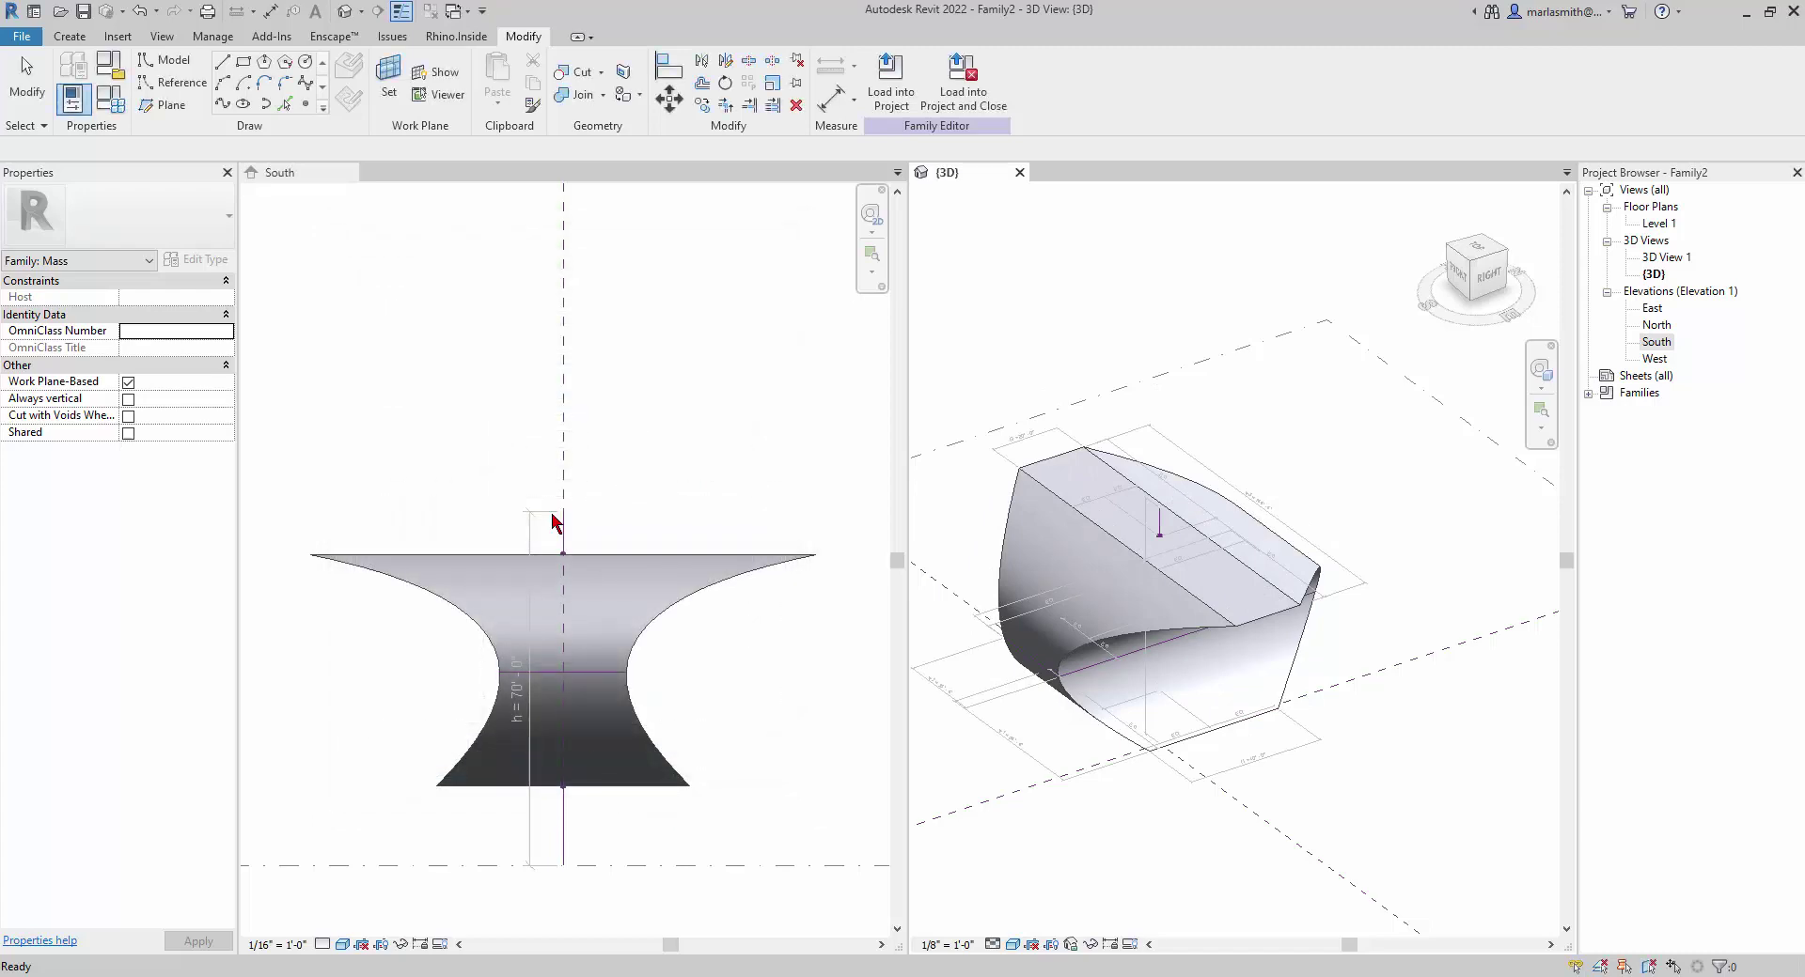